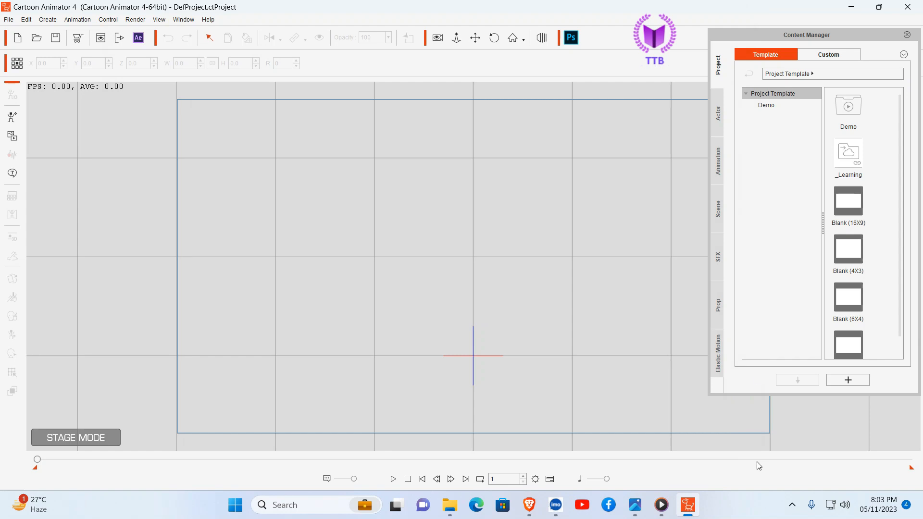
# Step: Look over the full cat reference picture and the separate body-part images in the Cat Document folder
pyautogui.click(635, 505)
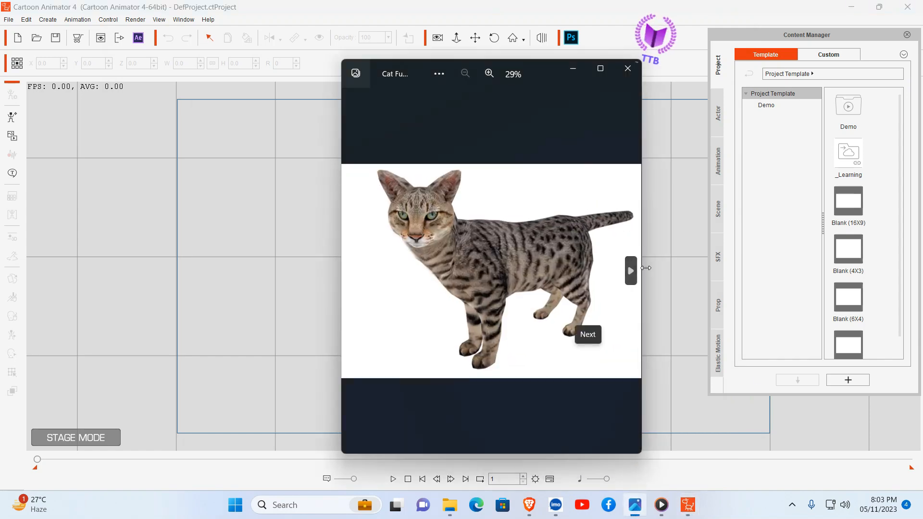
pyautogui.click(579, 76)
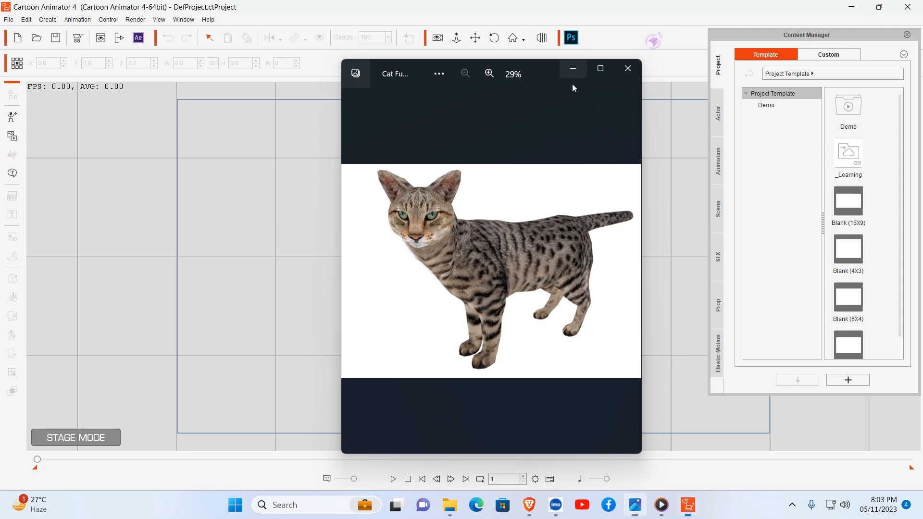
pyautogui.click(450, 506)
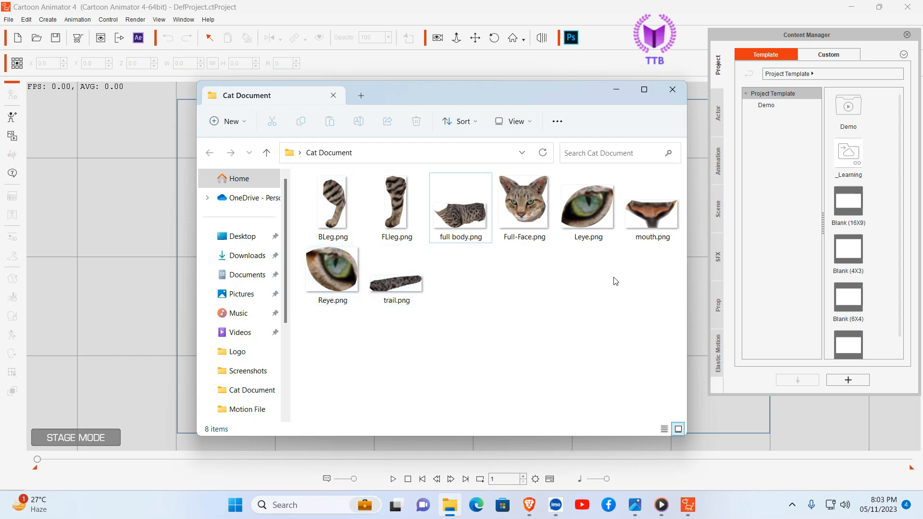
pyautogui.click(619, 90)
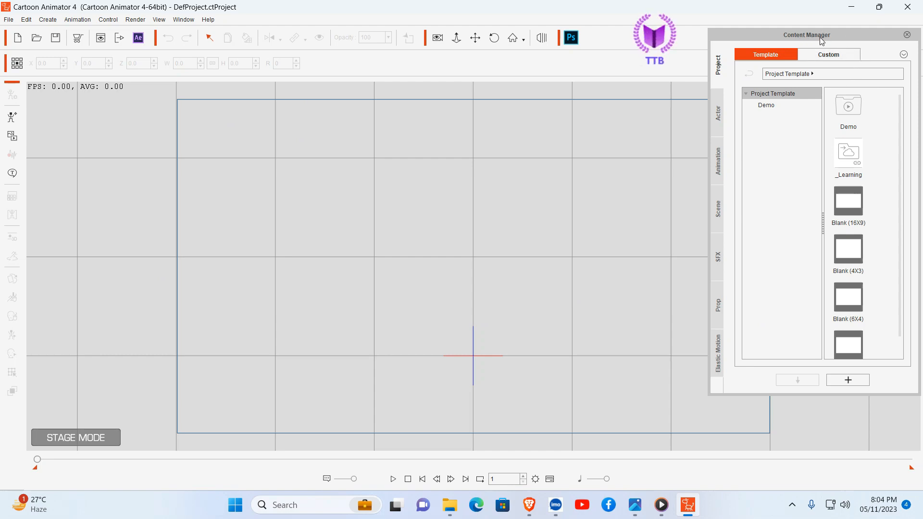
# Step: Add the Kitty Cat character from the G3 360 animal templates to the stage and move it to about X 0.0, Y 13.6
pyautogui.click(719, 121)
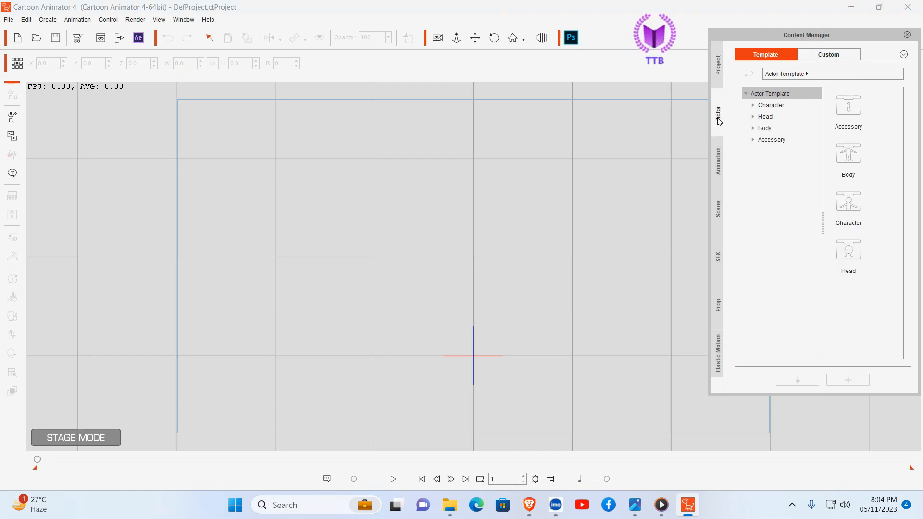
pyautogui.click(753, 105)
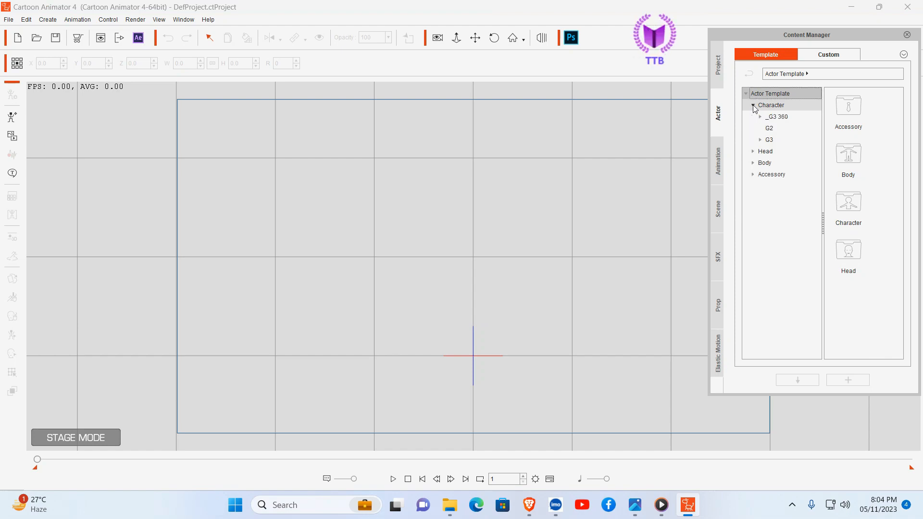
pyautogui.click(777, 118)
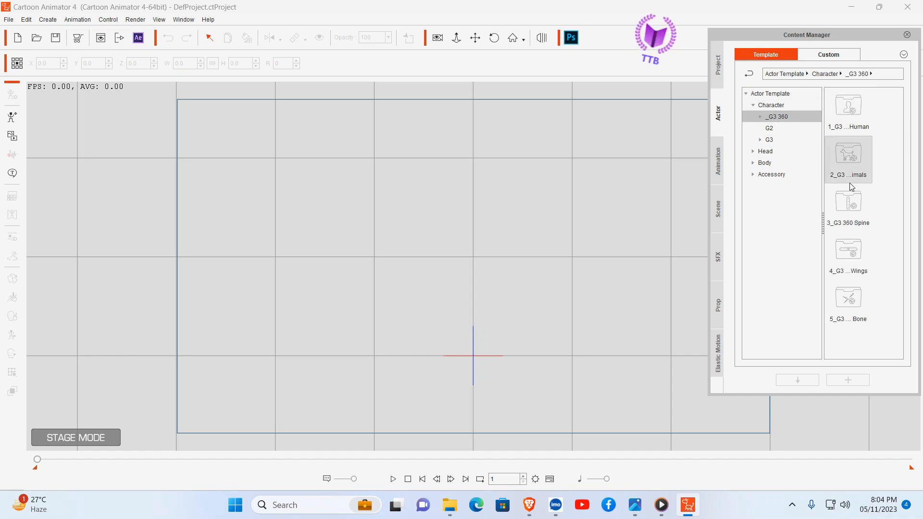
pyautogui.doubleClick(850, 160)
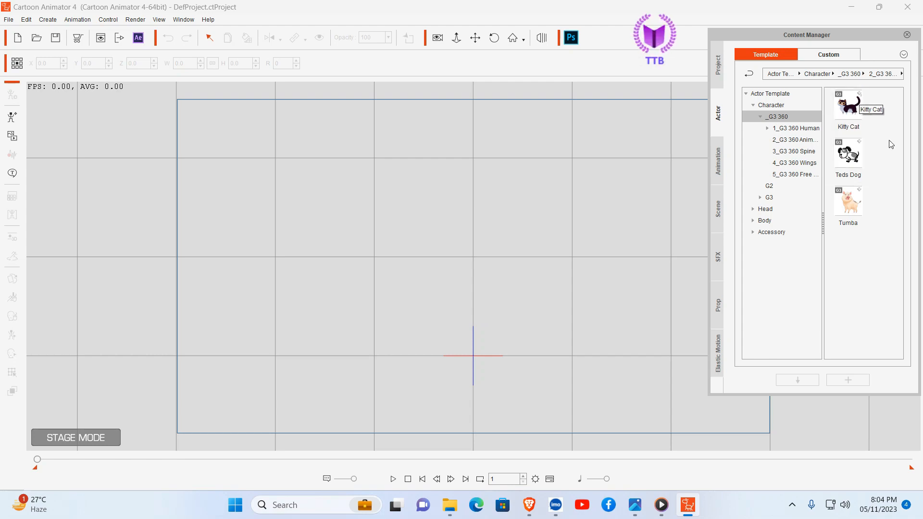
pyautogui.moveTo(849, 109); pyautogui.dragTo(439, 208)
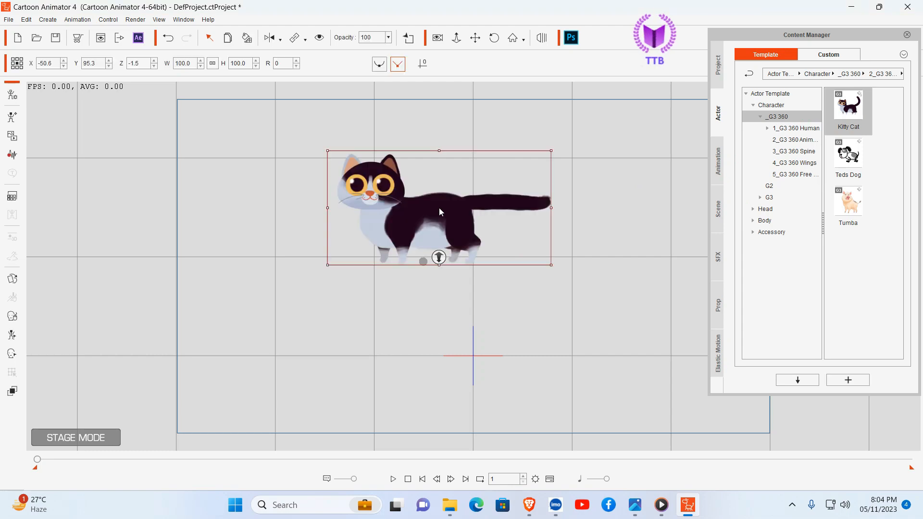
pyautogui.moveTo(409, 213); pyautogui.dragTo(460, 294)
pyautogui.click(547, 200)
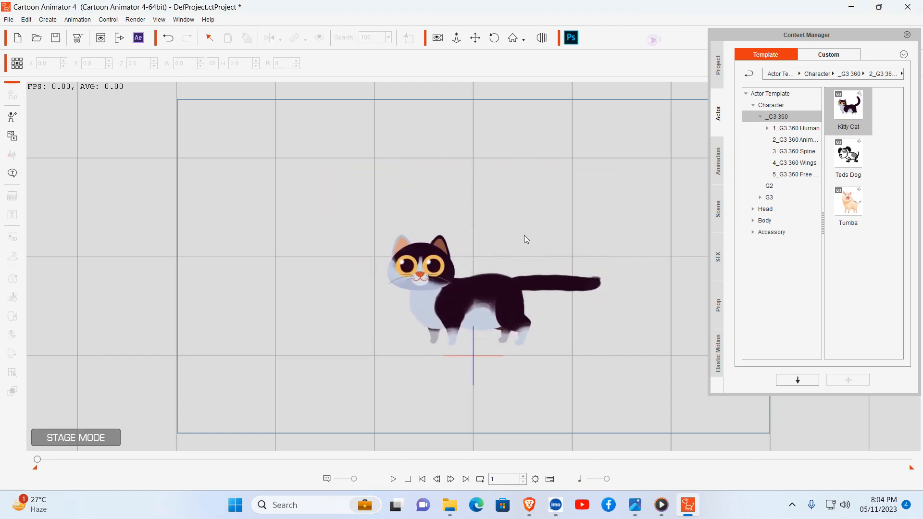
# Step: Open the Kitty Cat in Composer mode and close the Scene Manager covering it
pyautogui.click(468, 299)
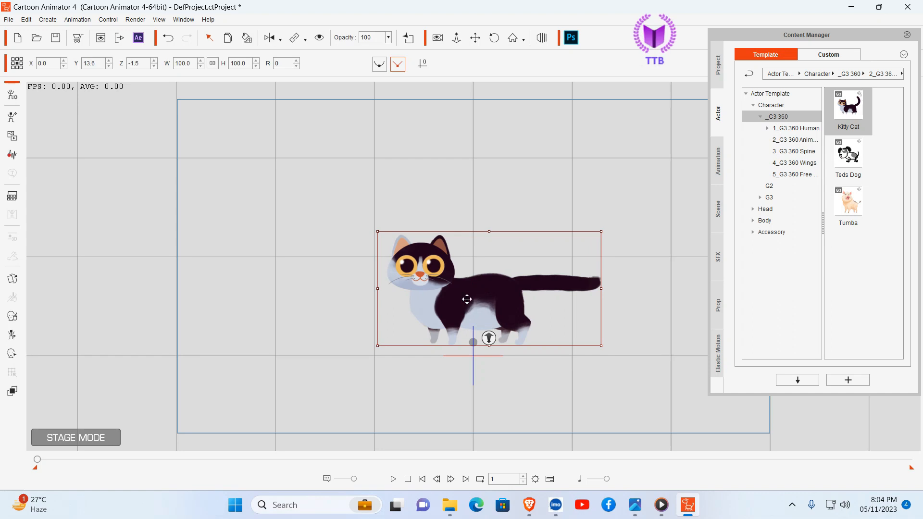
pyautogui.click(12, 96)
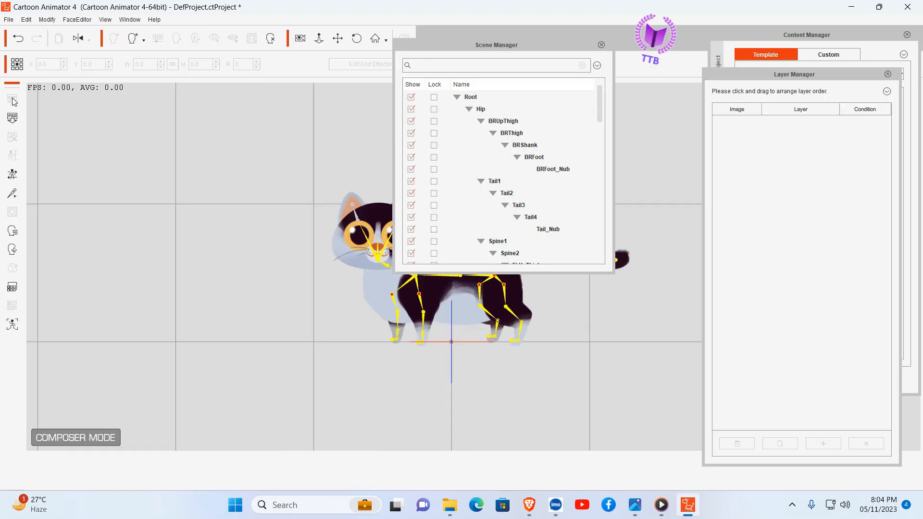
pyautogui.moveTo(543, 46)
pyautogui.mouseDown()
pyautogui.moveTo(459, 58)
pyautogui.moveTo(532, 55)
pyautogui.mouseUp()
pyautogui.click(589, 53)
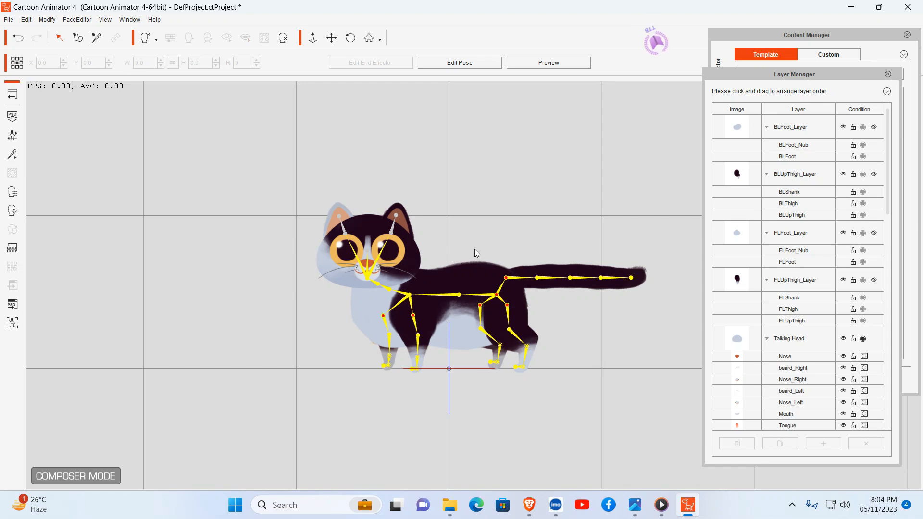
# Step: Replace the cat's body sprite on the Hip bone with full body.png from the Cat Document folder
pyautogui.click(482, 287)
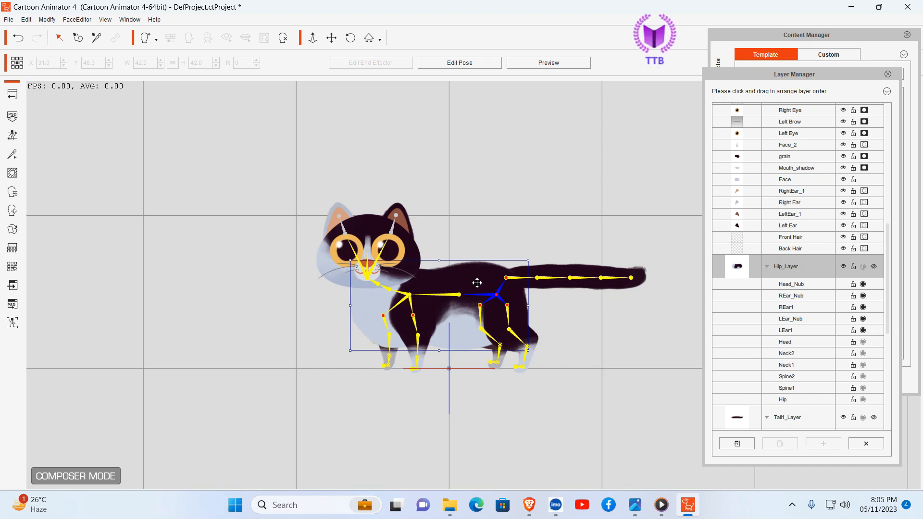
pyautogui.doubleClick(476, 283)
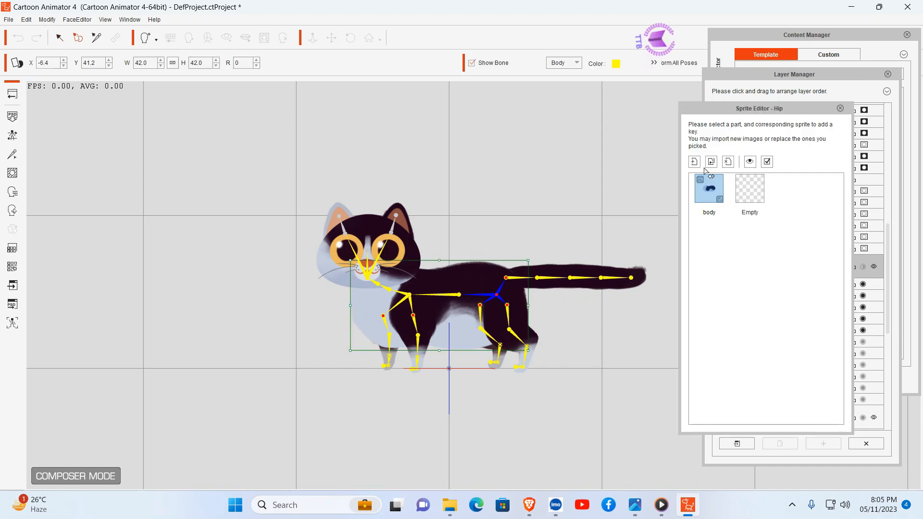
pyautogui.moveTo(800, 108); pyautogui.dragTo(741, 96)
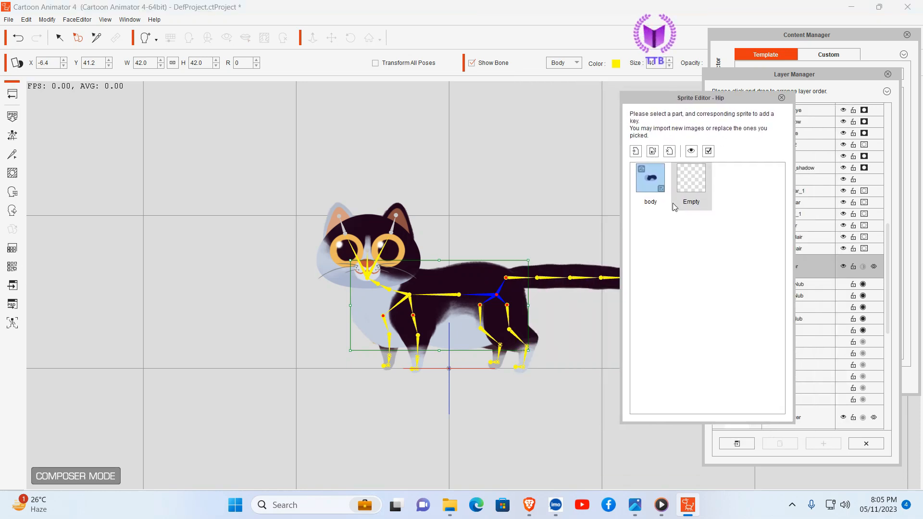
pyautogui.click(653, 178)
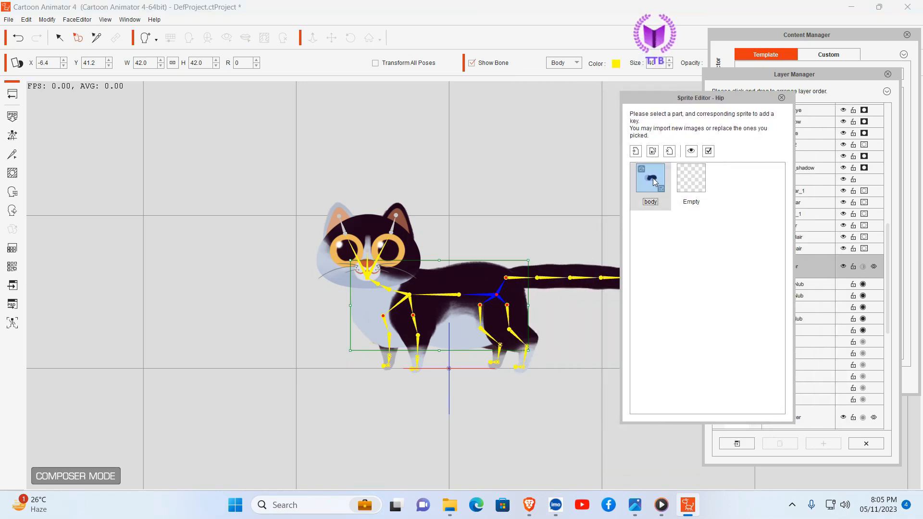
pyautogui.click(653, 152)
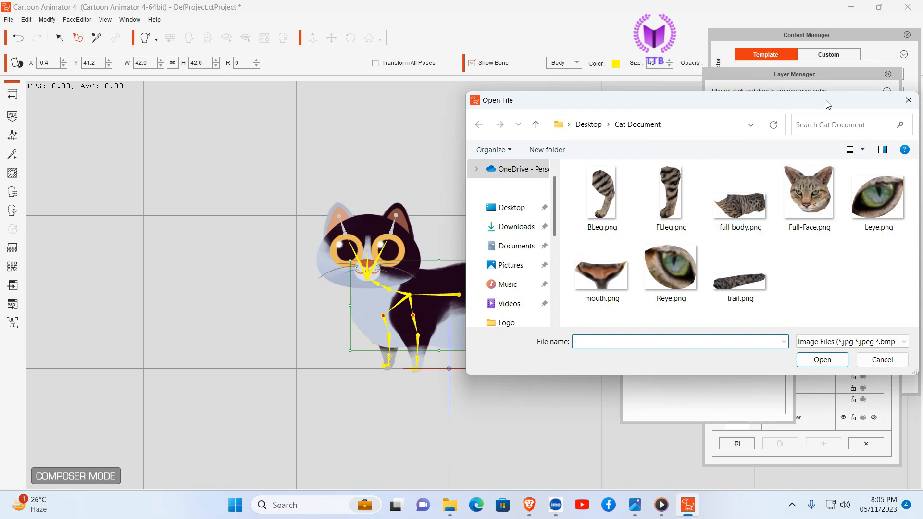
pyautogui.moveTo(827, 101); pyautogui.dragTo(726, 117)
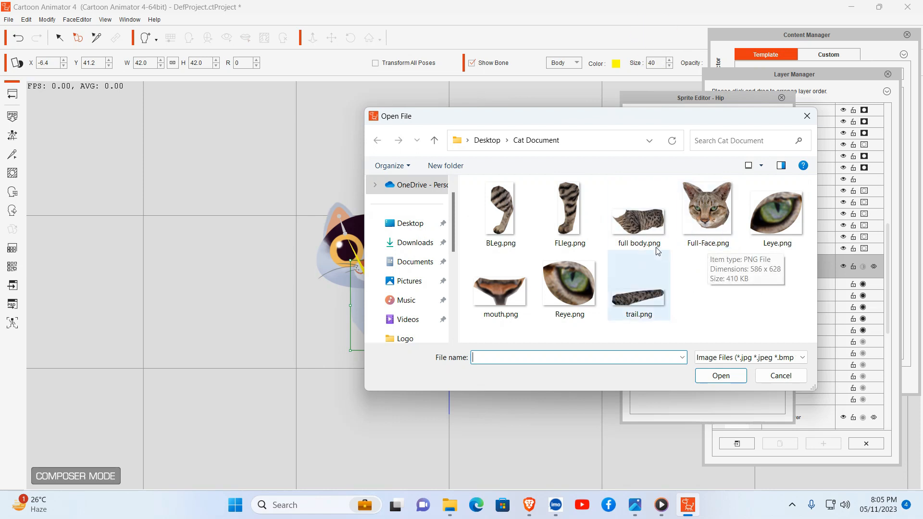
pyautogui.click(649, 231)
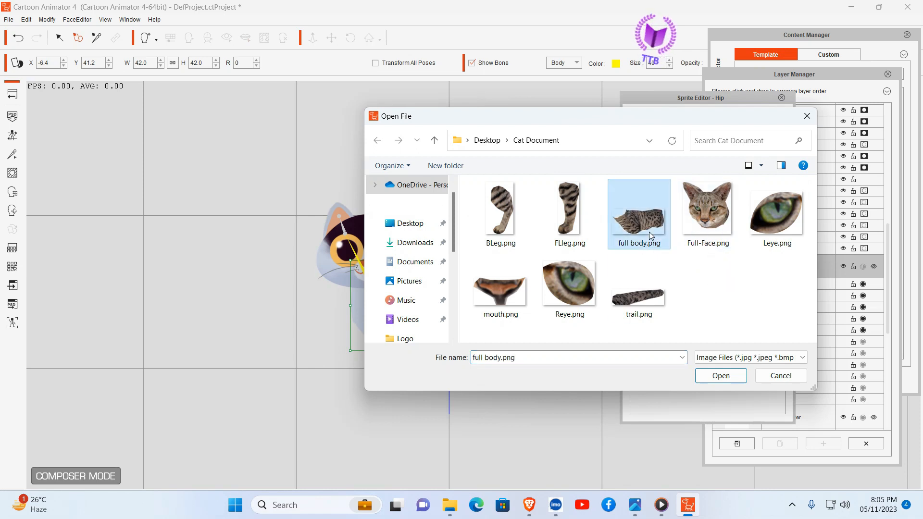
pyautogui.click(721, 375)
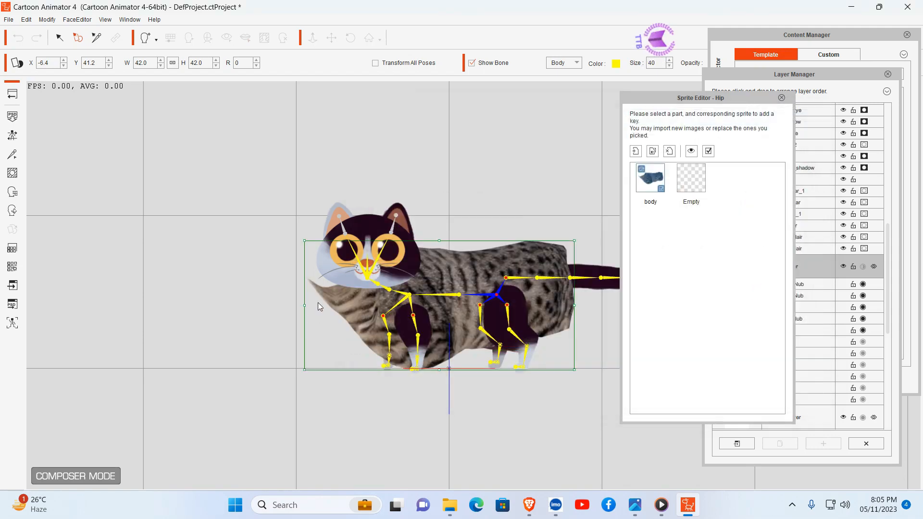
# Step: Scale the striped body sprite down to about 25.2 and move it to about X -9.5, Y 45.0 to fit the skeleton
pyautogui.moveTo(304, 241); pyautogui.dragTo(349, 271)
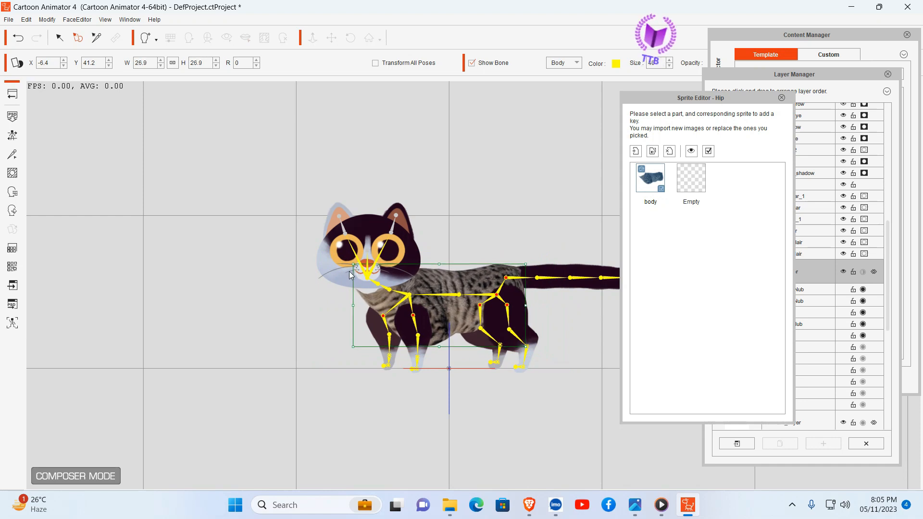
pyautogui.moveTo(426, 293); pyautogui.dragTo(422, 288)
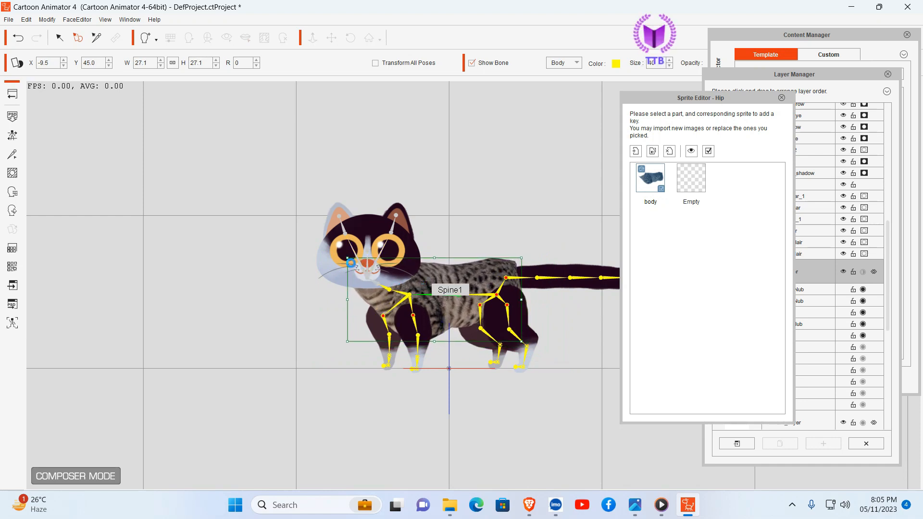
pyautogui.moveTo(351, 263); pyautogui.dragTo(358, 263)
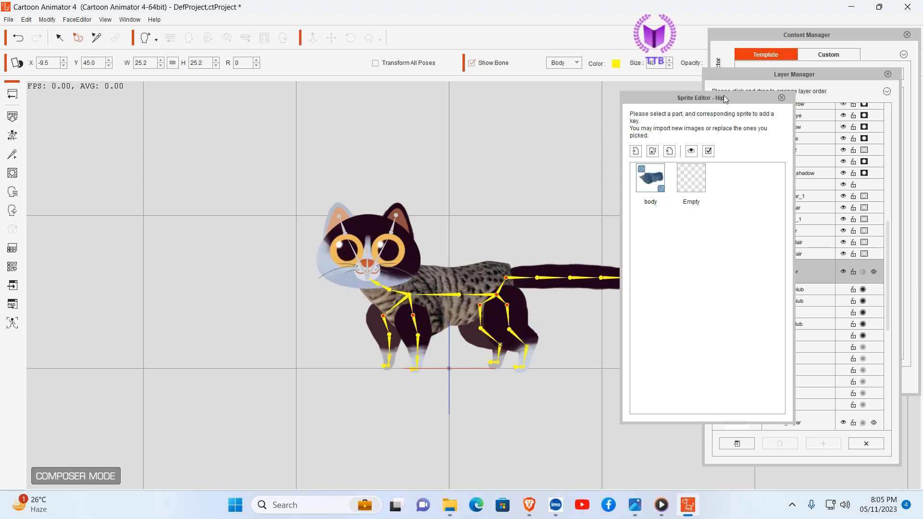
pyautogui.moveTo(725, 99); pyautogui.dragTo(785, 102)
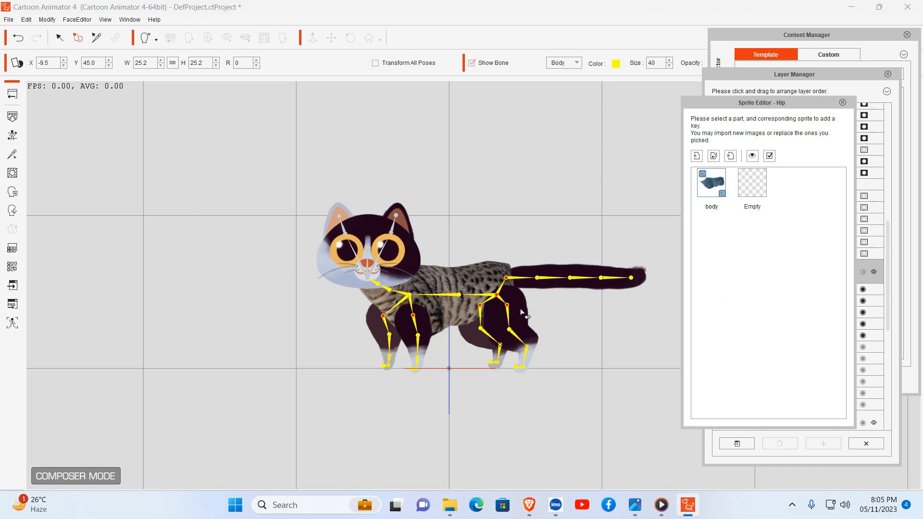
# Step: Replace the tail sprite with trail.png and attach it to the rear of the body at about X 56.0, Y 65.6
pyautogui.click(564, 283)
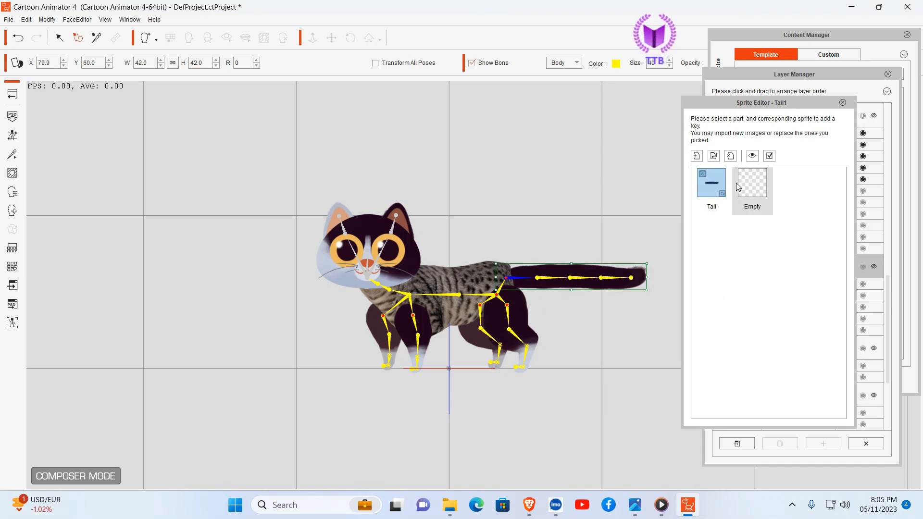
pyautogui.click(713, 155)
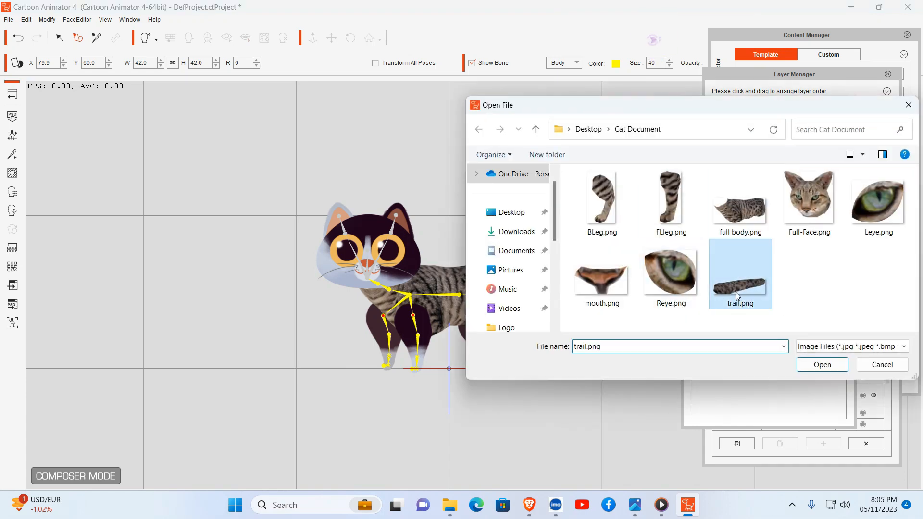
pyautogui.click(828, 364)
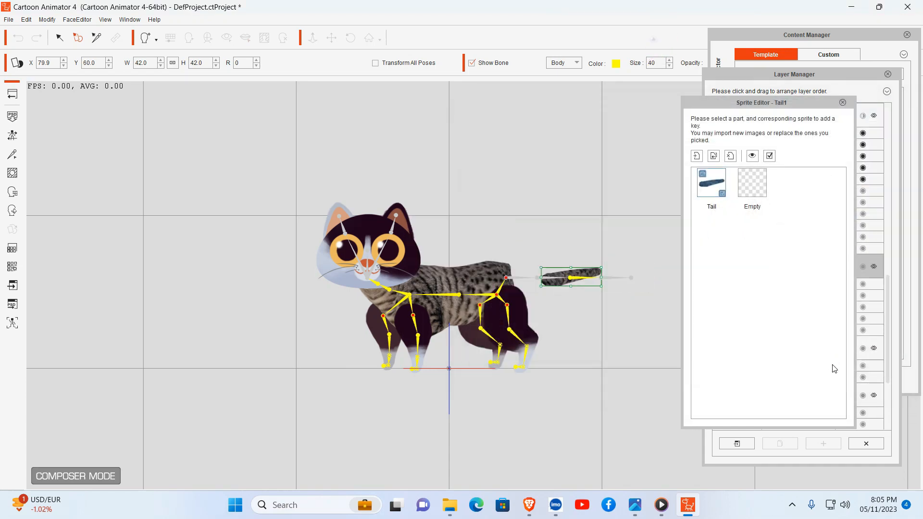
pyautogui.moveTo(582, 270); pyautogui.dragTo(545, 262)
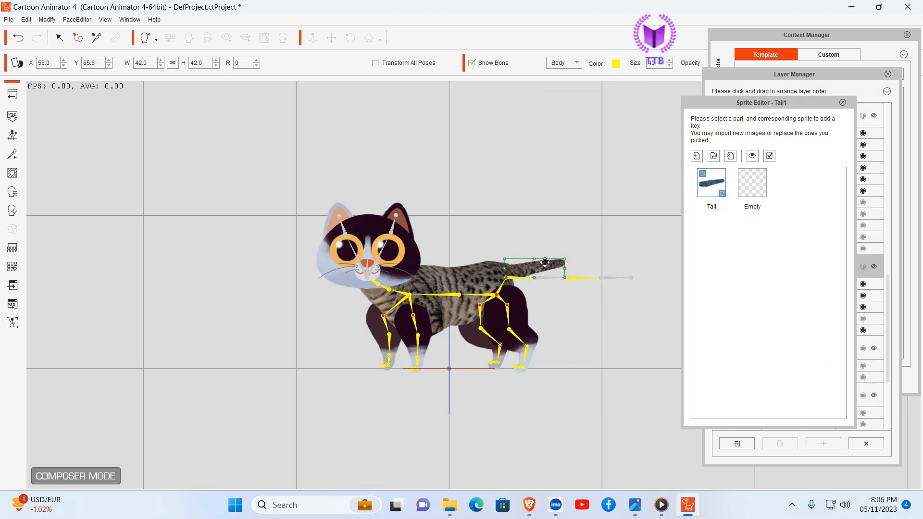
# Step: Replace the far back leg's BRUpThigh sprite with BLeg.png and move it to about X 17.8, Y 22.2
pyautogui.click(519, 315)
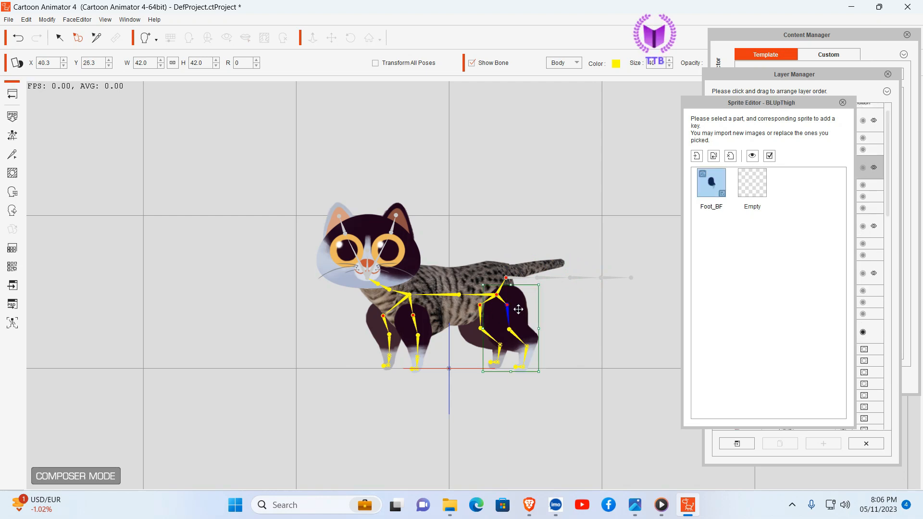
pyautogui.click(472, 333)
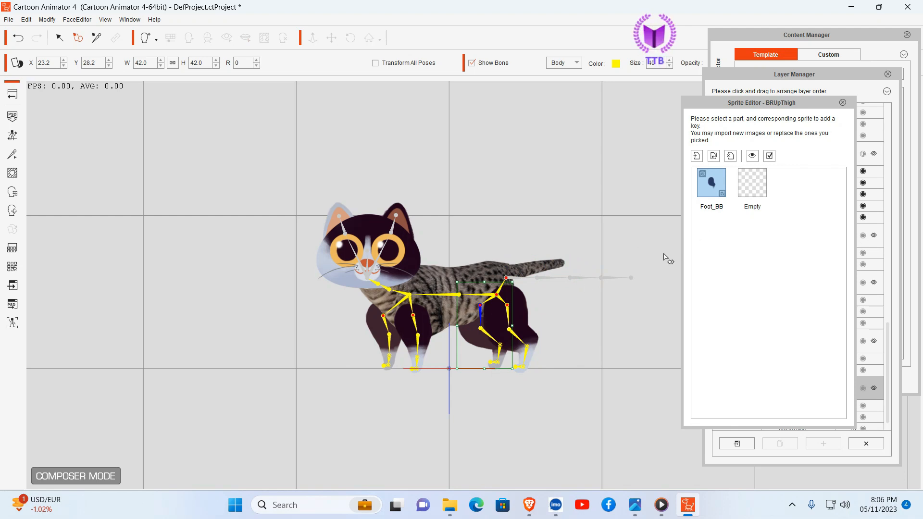
pyautogui.click(713, 156)
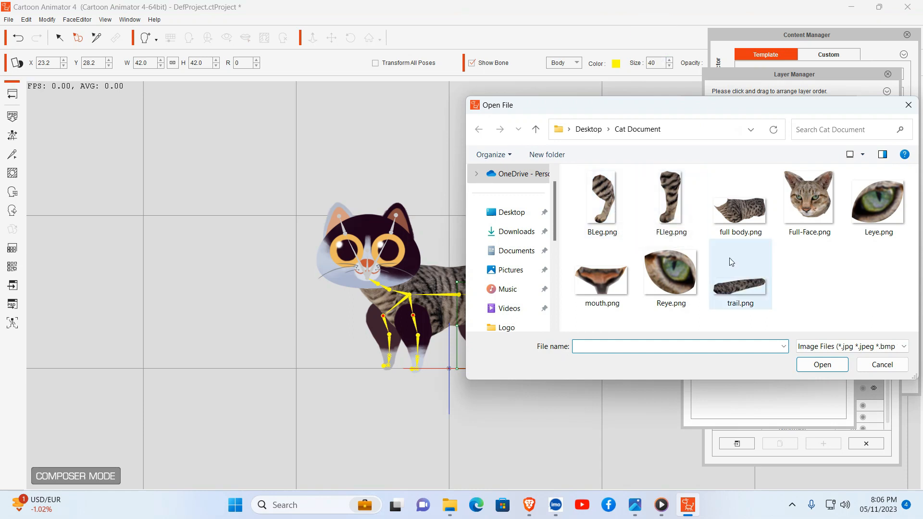
pyautogui.click(603, 196)
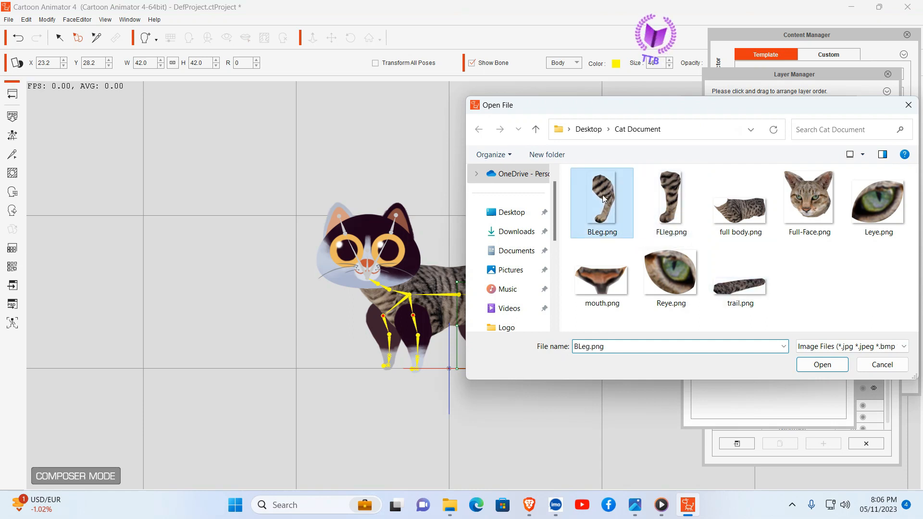
pyautogui.click(822, 365)
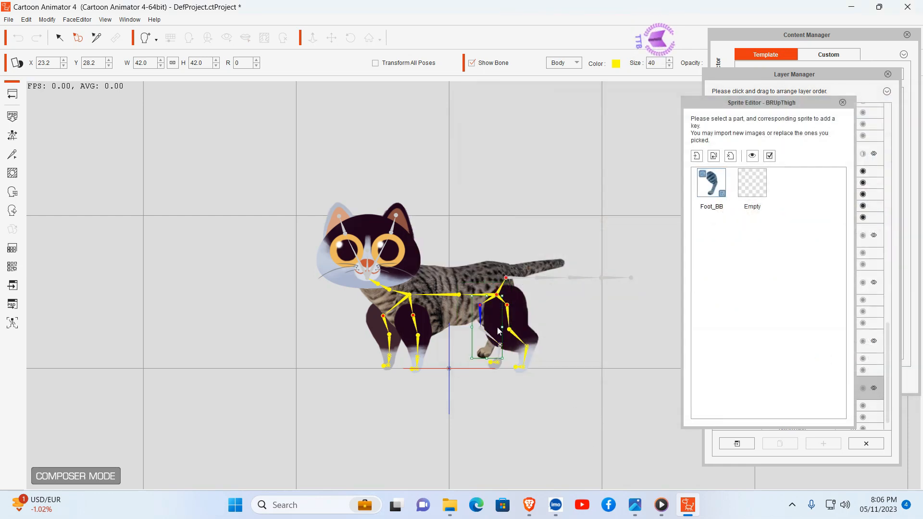
pyautogui.moveTo(492, 320); pyautogui.dragTo(483, 328)
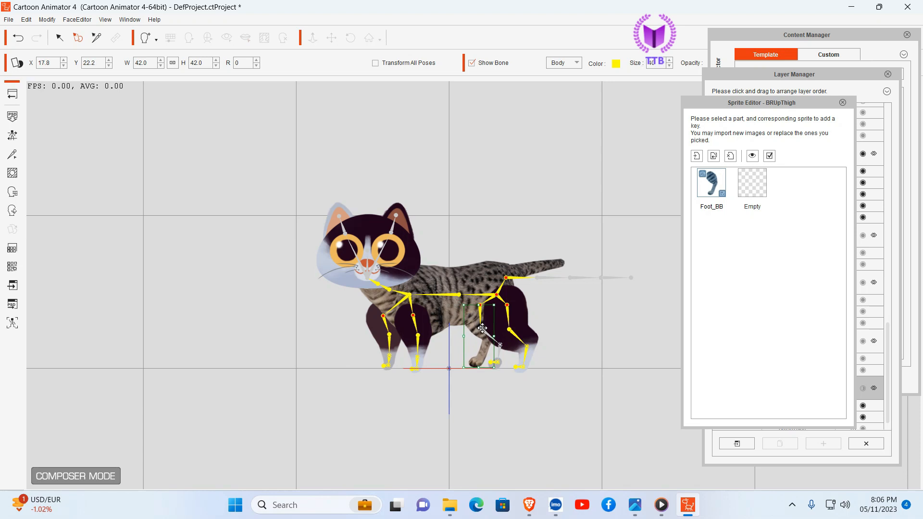
# Step: Scale the far back leg sprite up to about 50.9 at about X 21.0, Y 20.7, and remove the BRFoot sprite
pyautogui.moveTo(463, 368); pyautogui.dragTo(494, 349)
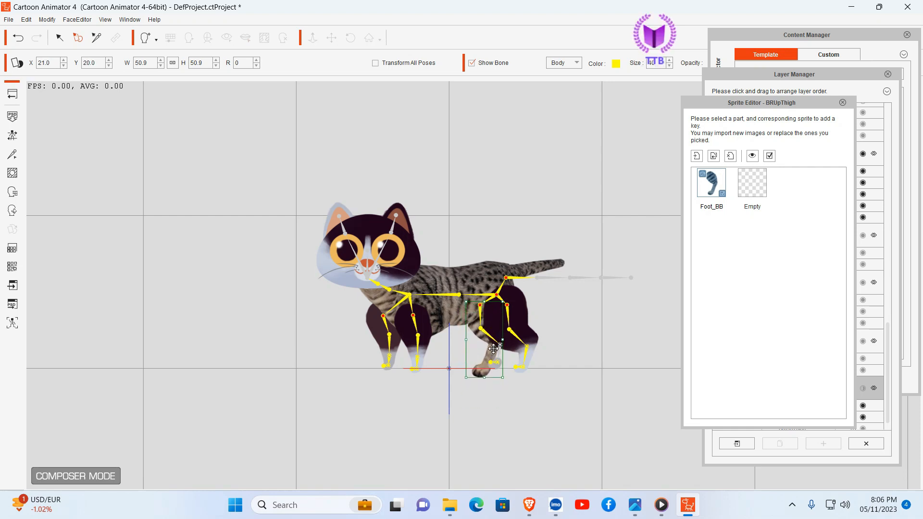
pyautogui.click(532, 394)
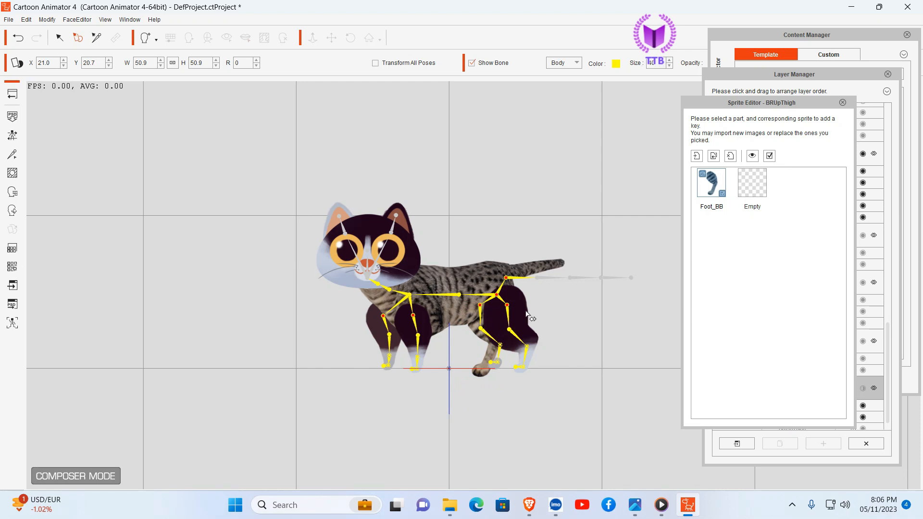
pyautogui.click(497, 368)
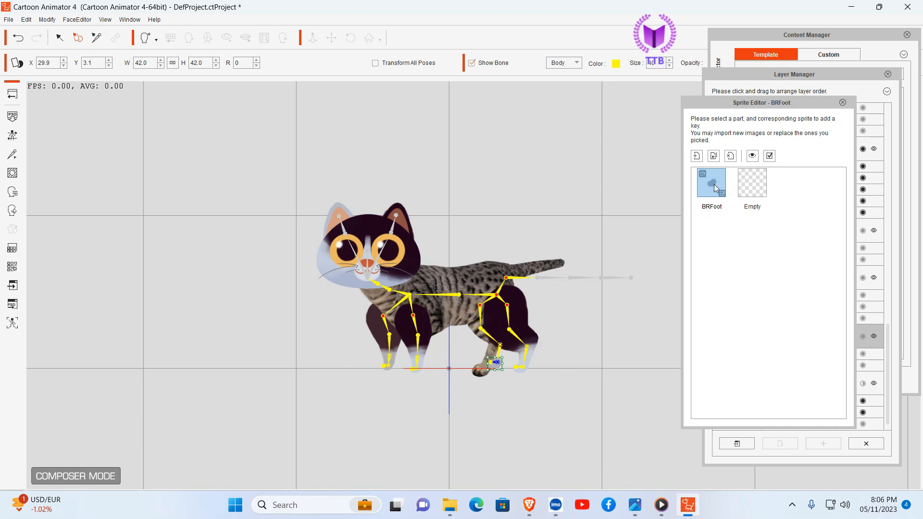
pyautogui.click(731, 157)
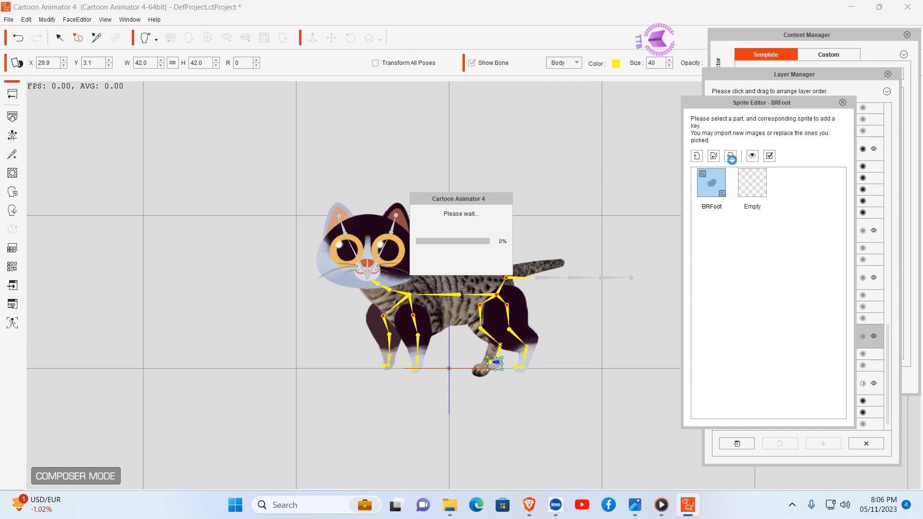
# Step: Replace the near back leg's BLUpThigh sprite with BLeg.png from the Cat Document folder
pyautogui.click(525, 323)
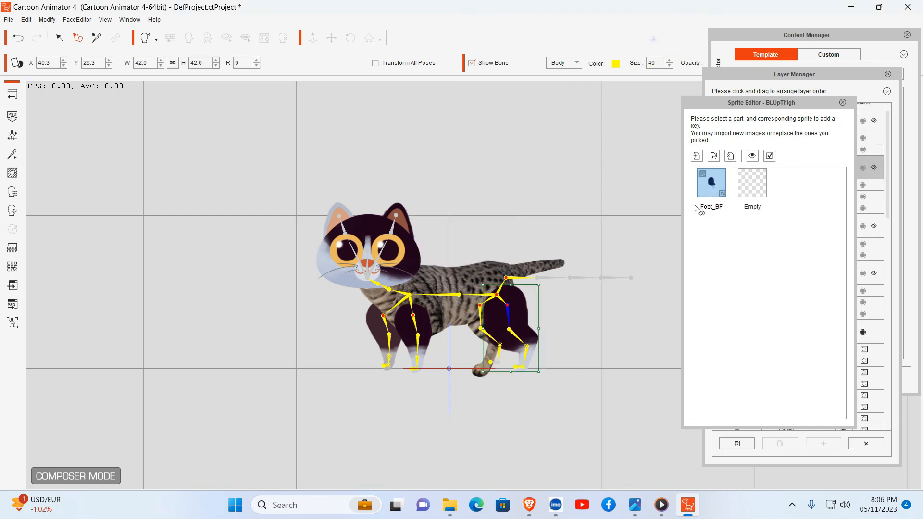
pyautogui.click(714, 157)
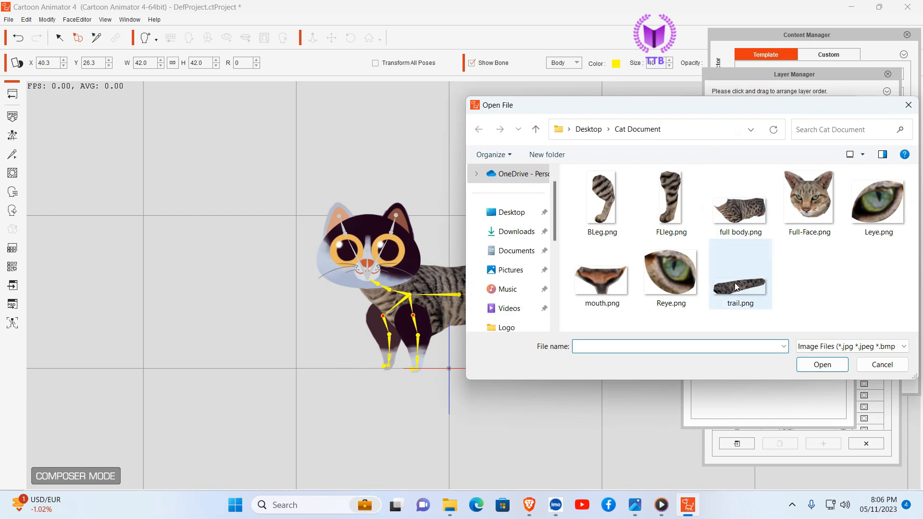
pyautogui.click(603, 199)
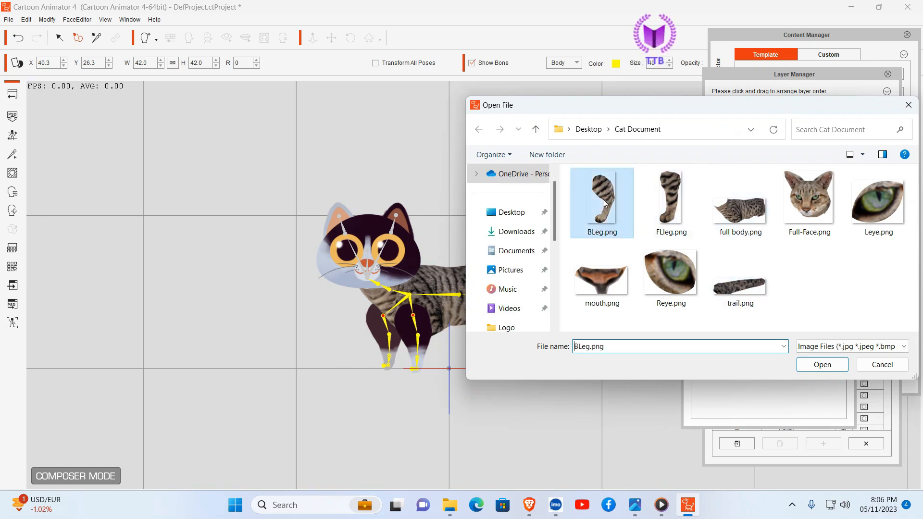
pyautogui.click(822, 365)
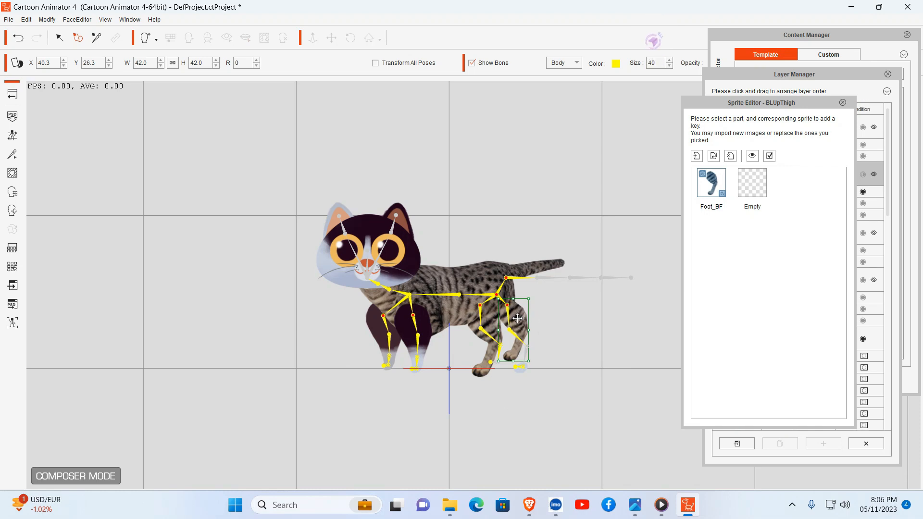
# Step: Scale the near back leg sprite to about 64.5, rotate it to 352, and move it to about X 29.9, Y 21.3
pyautogui.moveTo(522, 317); pyautogui.dragTo(514, 318)
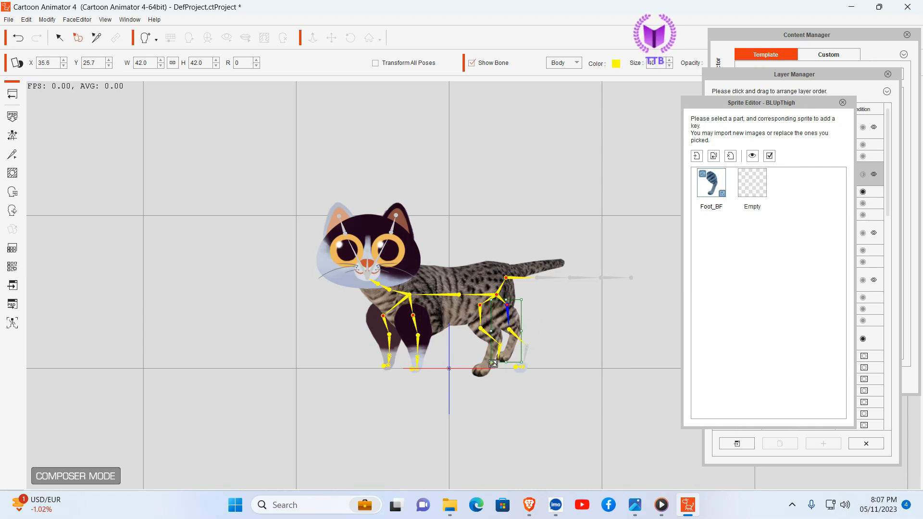
pyautogui.moveTo(493, 363); pyautogui.dragTo(492, 375)
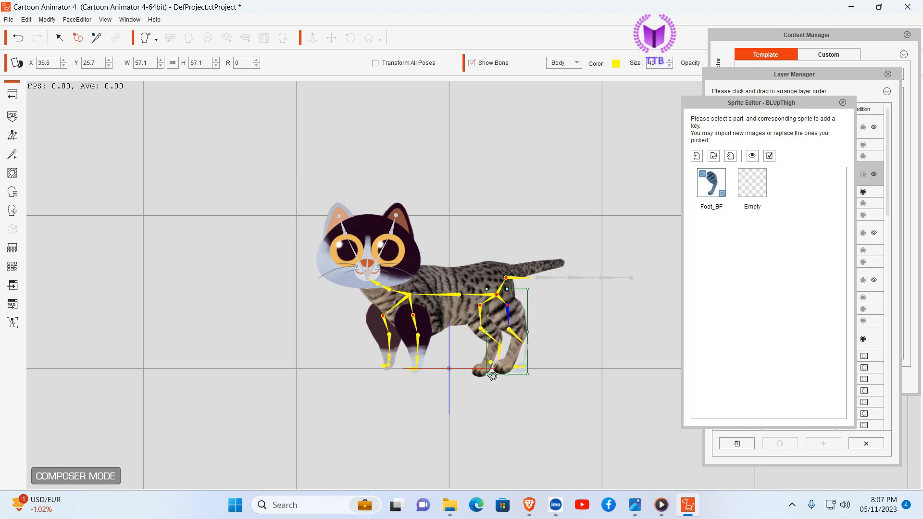
pyautogui.moveTo(521, 326)
pyautogui.mouseDown()
pyautogui.moveTo(532, 331)
pyautogui.moveTo(519, 327)
pyautogui.mouseUp()
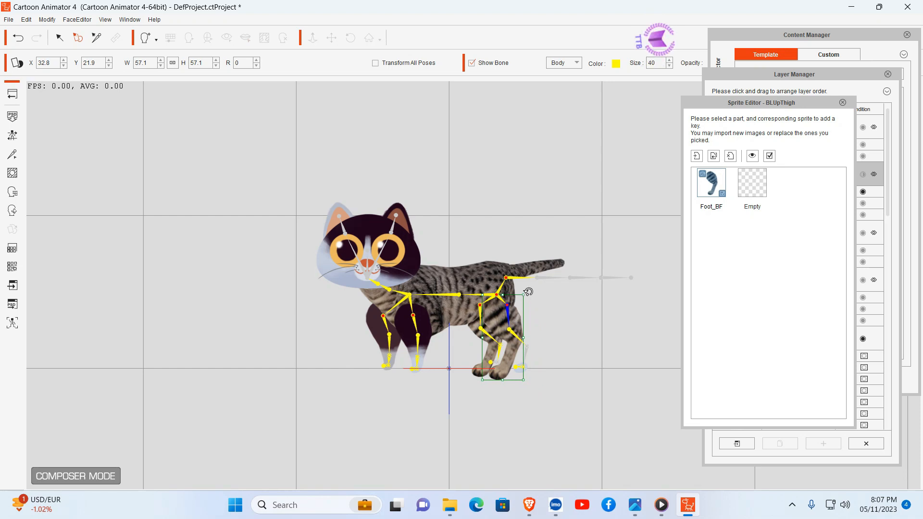
pyautogui.moveTo(527, 292); pyautogui.dragTo(523, 285)
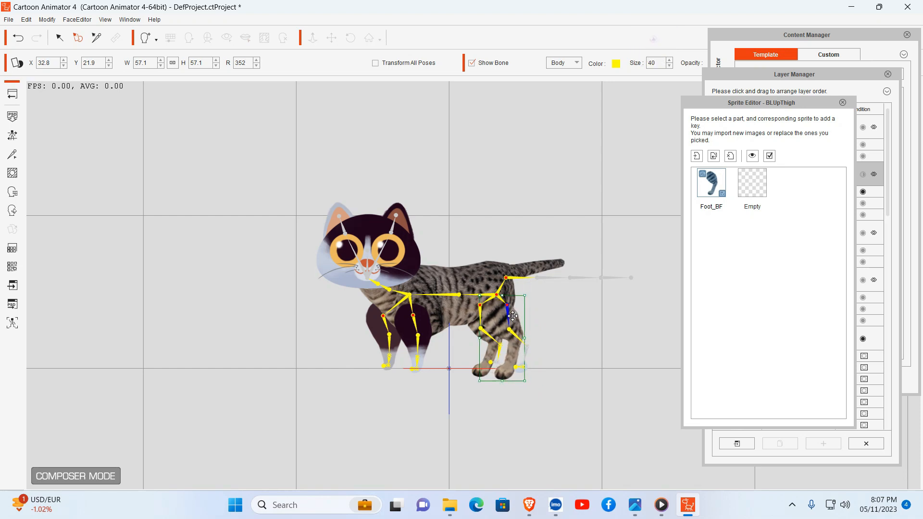
pyautogui.moveTo(513, 315); pyautogui.dragTo(510, 312)
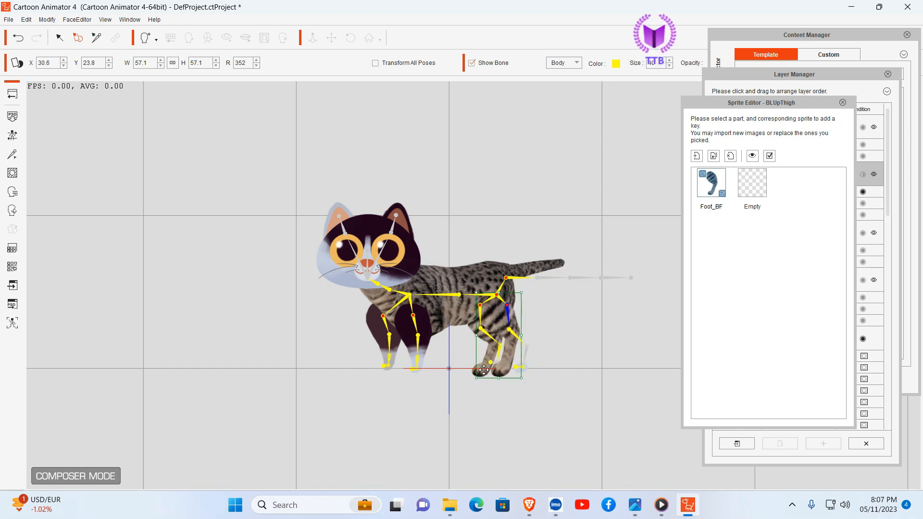
pyautogui.moveTo(476, 378); pyautogui.dragTo(476, 380)
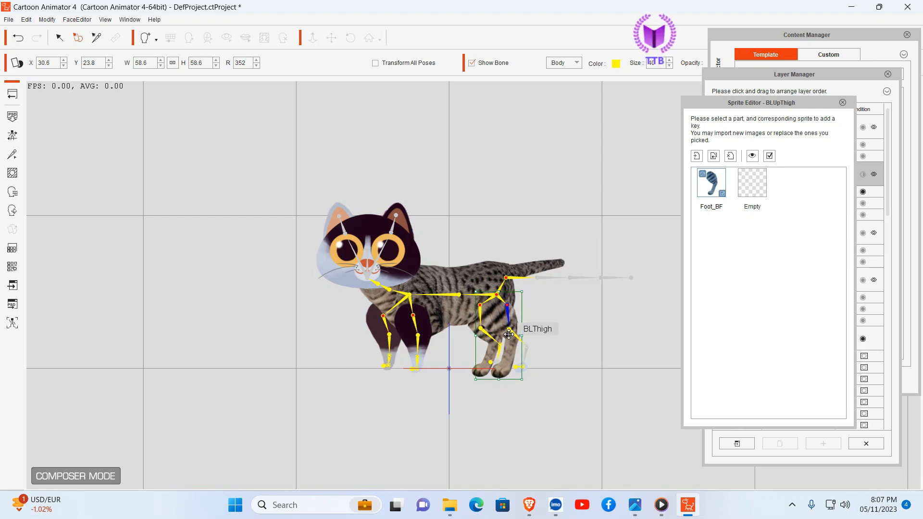
pyautogui.moveTo(509, 334); pyautogui.dragTo(507, 332)
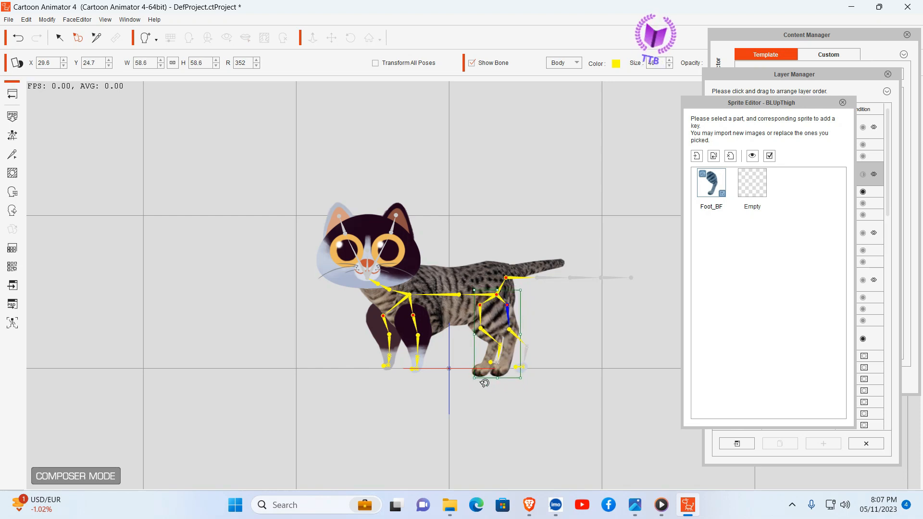
pyautogui.moveTo(477, 381); pyautogui.dragTo(482, 379)
pyautogui.moveTo(477, 293); pyautogui.dragTo(486, 311)
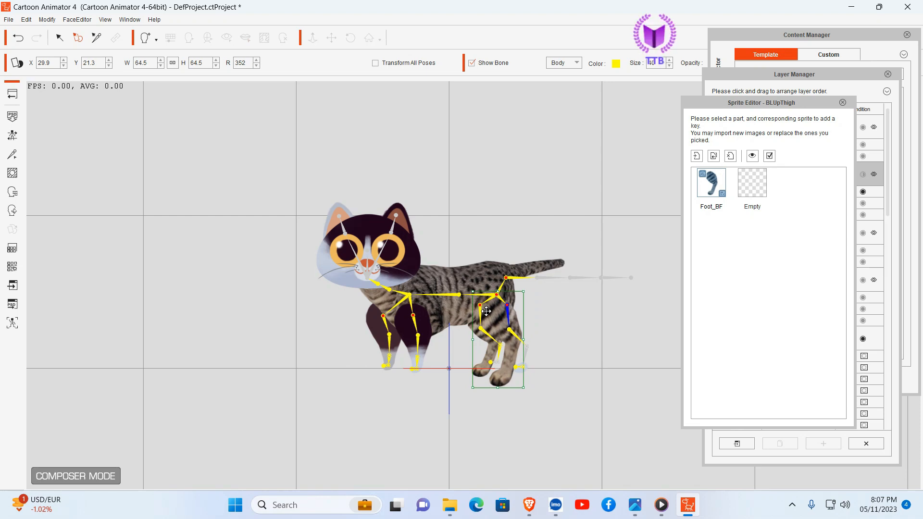
# Step: Scale the far back leg sprite to about 56.7, rotate it to 9, and move it to about X 18.8, Y 21.9
pyautogui.click(482, 347)
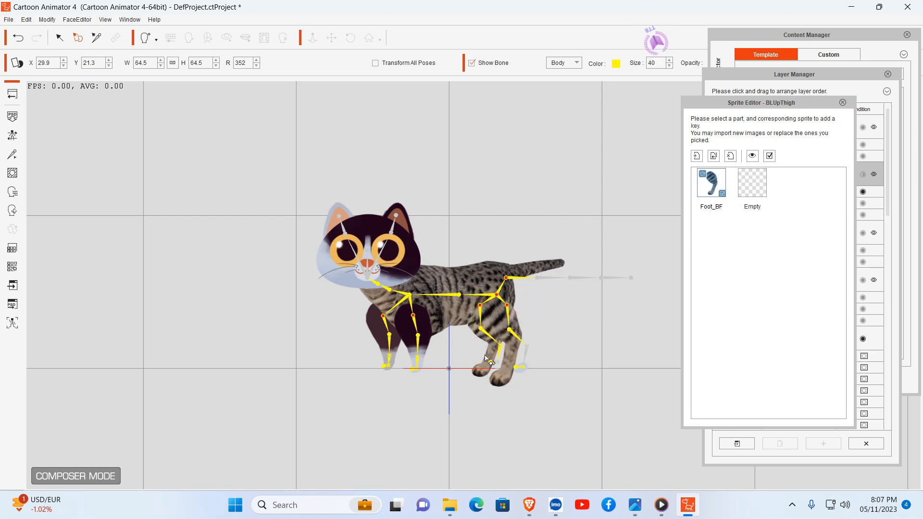
pyautogui.click(491, 358)
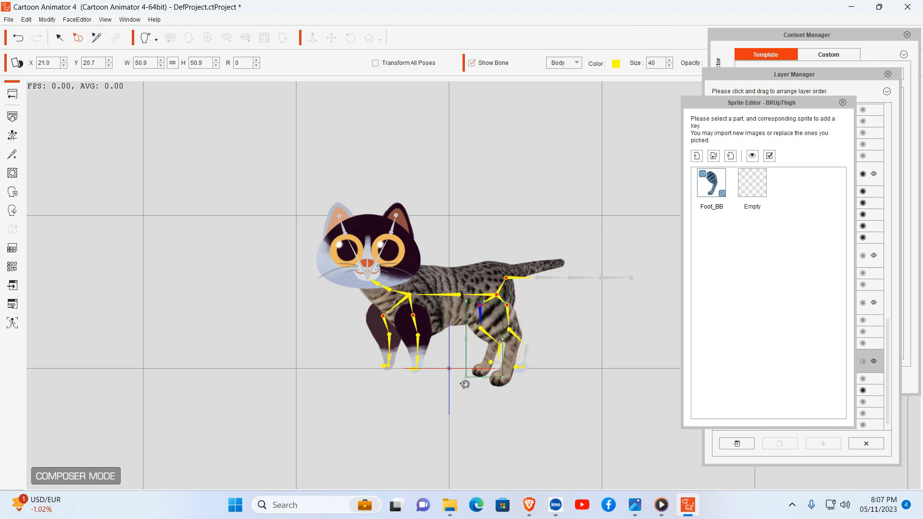
pyautogui.moveTo(463, 383); pyautogui.dragTo(511, 380)
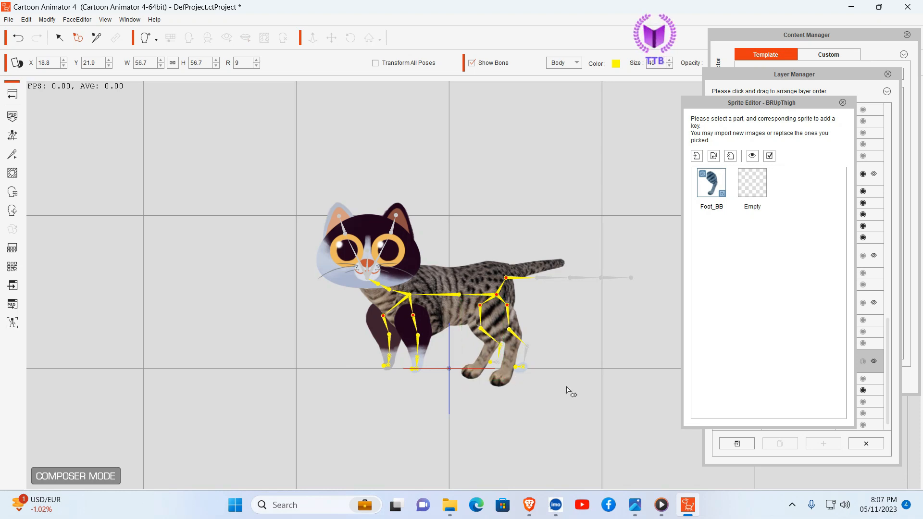
# Step: Rotate the tail sprite to 2 and move it to about X 55.0, Y 65.3 against the rear of the body
pyautogui.click(555, 265)
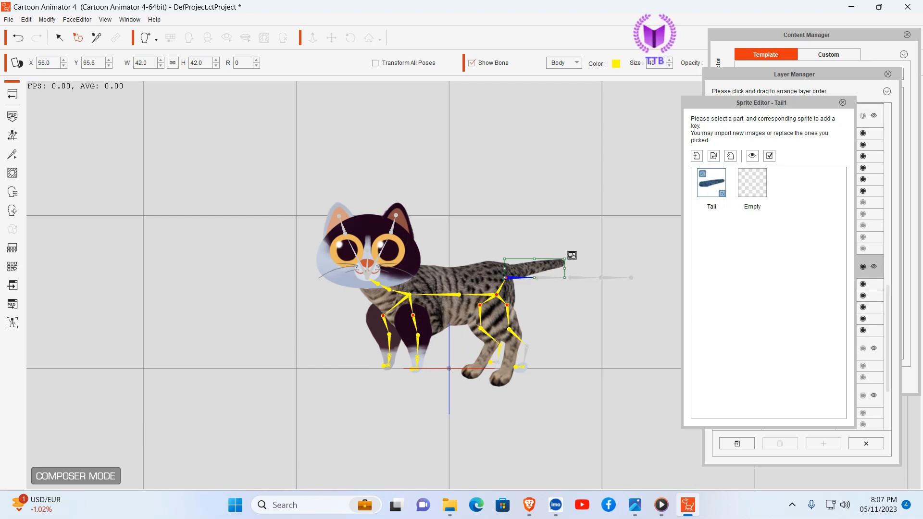
pyautogui.moveTo(568, 252); pyautogui.dragTo(561, 262)
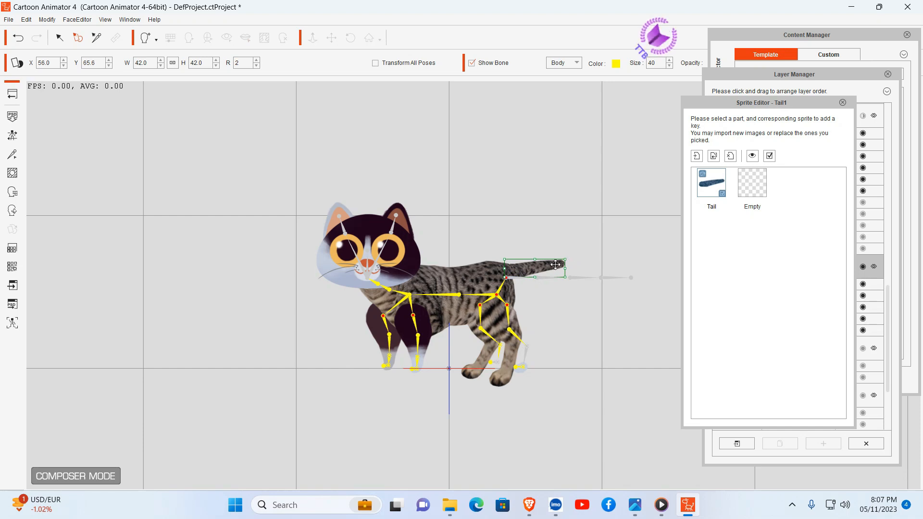
pyautogui.click(581, 251)
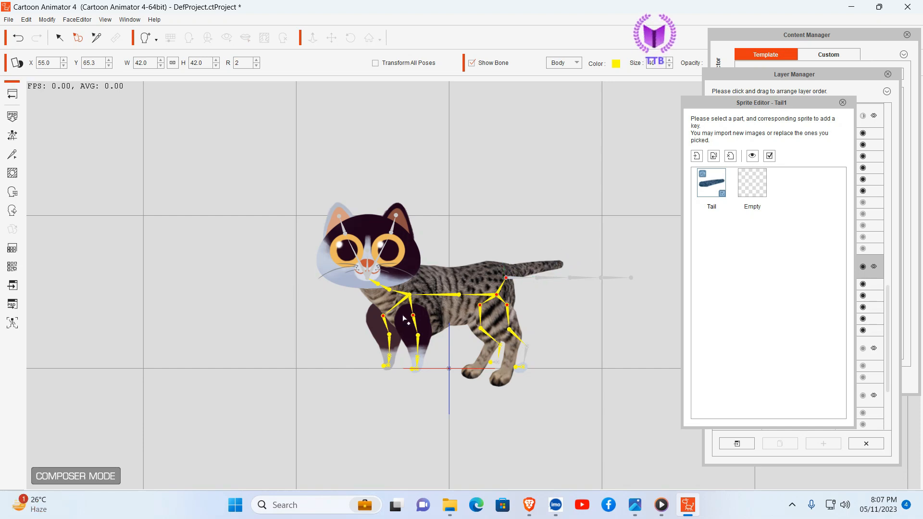
# Step: Remove the original BLFoot sprite from the near back leg
pyautogui.click(371, 321)
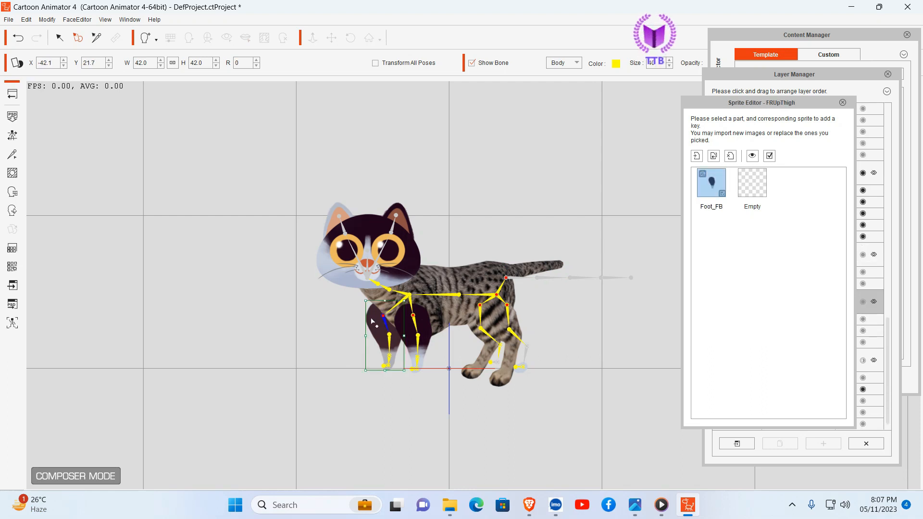
pyautogui.click(520, 368)
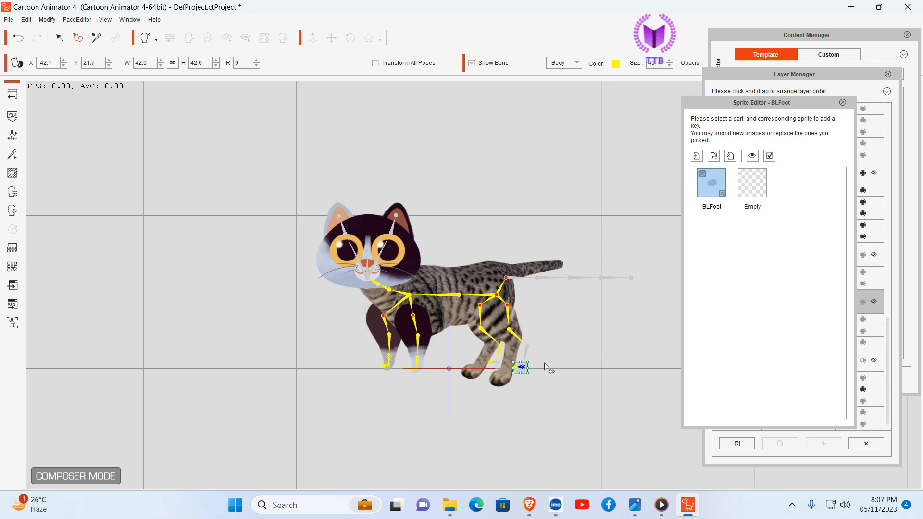
pyautogui.click(722, 194)
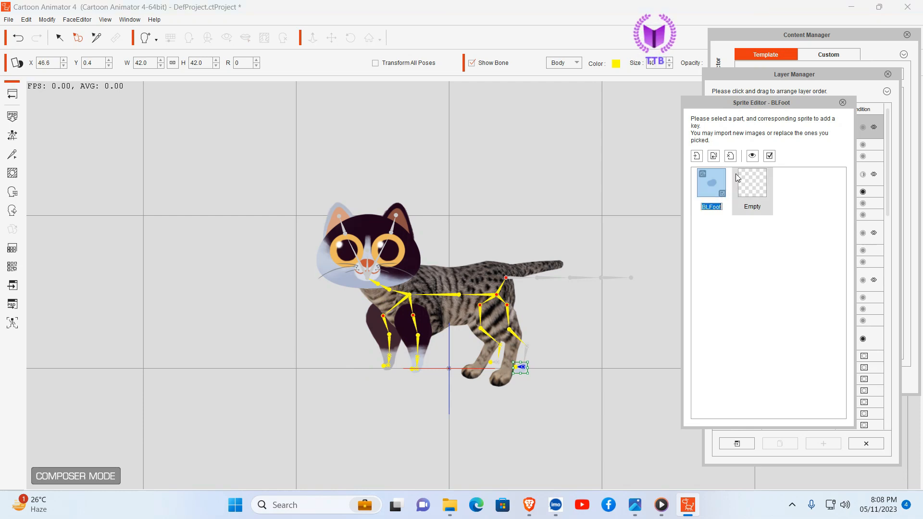
pyautogui.click(730, 156)
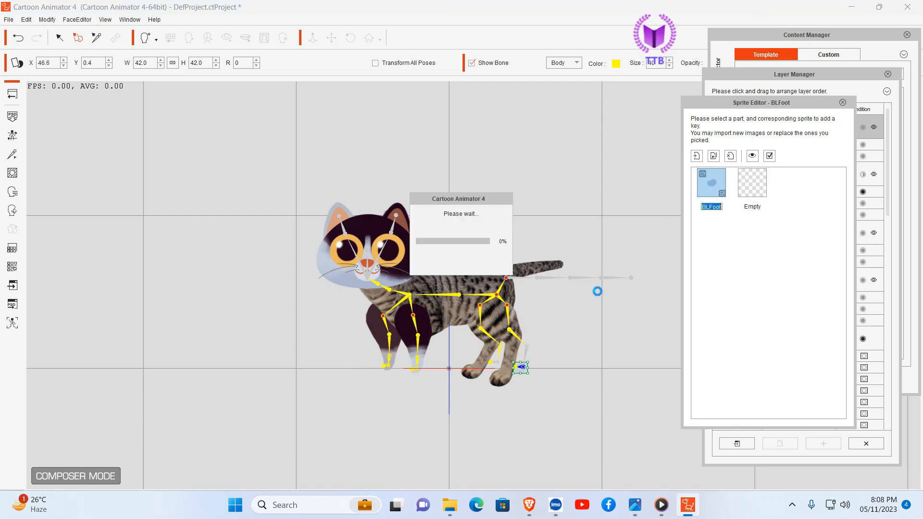
# Step: Replace the far front leg's FRUpThigh sprite with FLleg.png and rotate it to 11
pyautogui.click(373, 322)
pyautogui.doubleClick(712, 178)
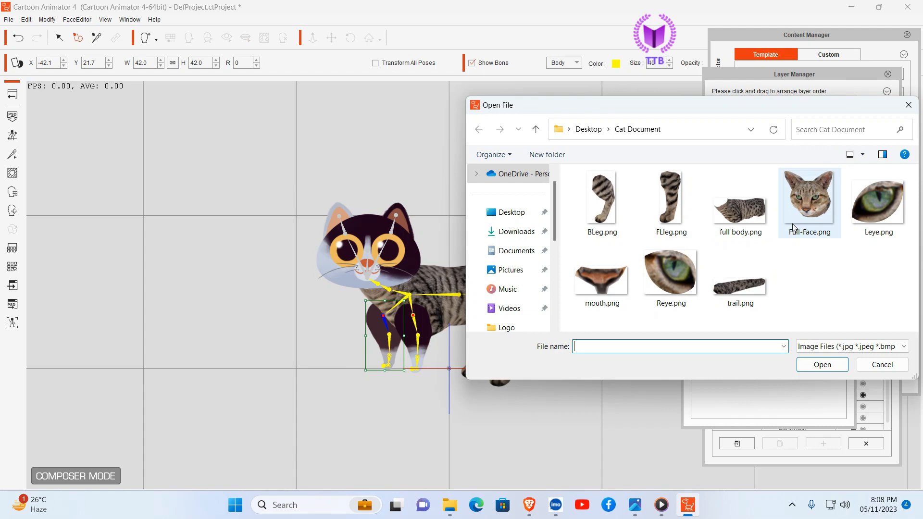
pyautogui.click(673, 199)
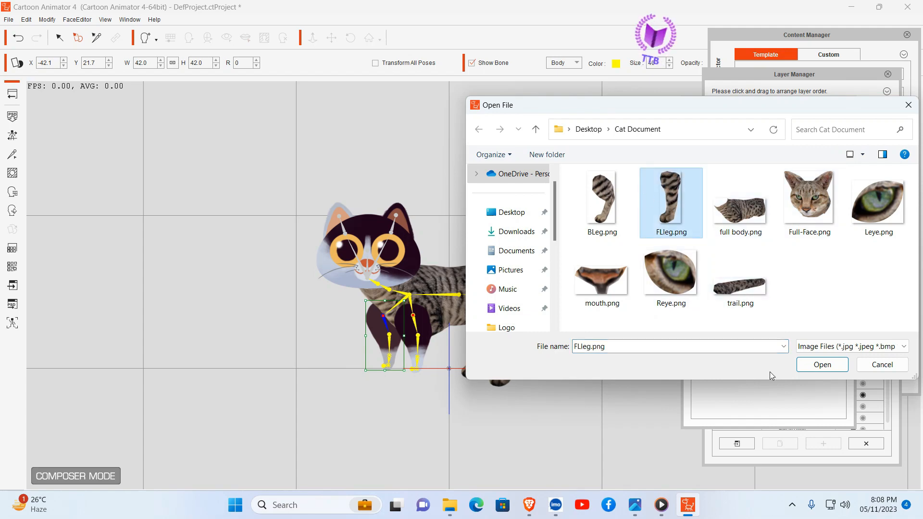
pyautogui.click(822, 365)
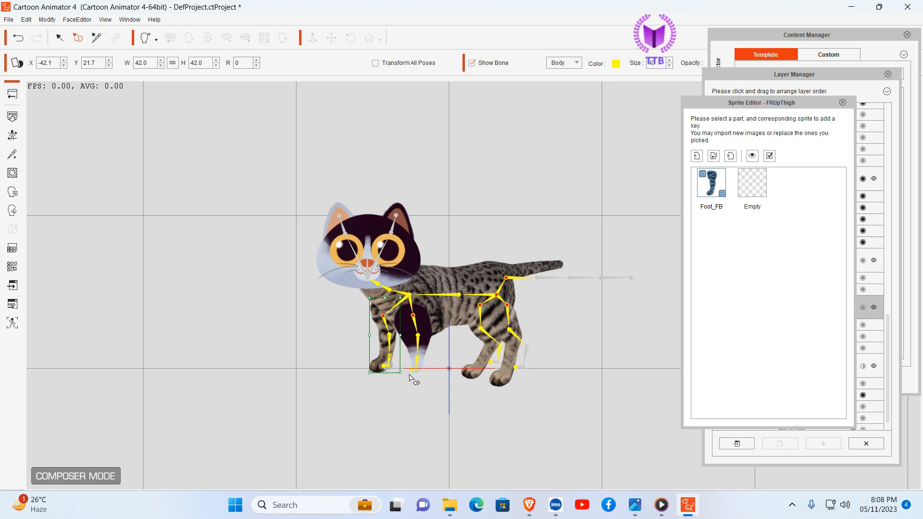
pyautogui.moveTo(404, 373); pyautogui.dragTo(397, 375)
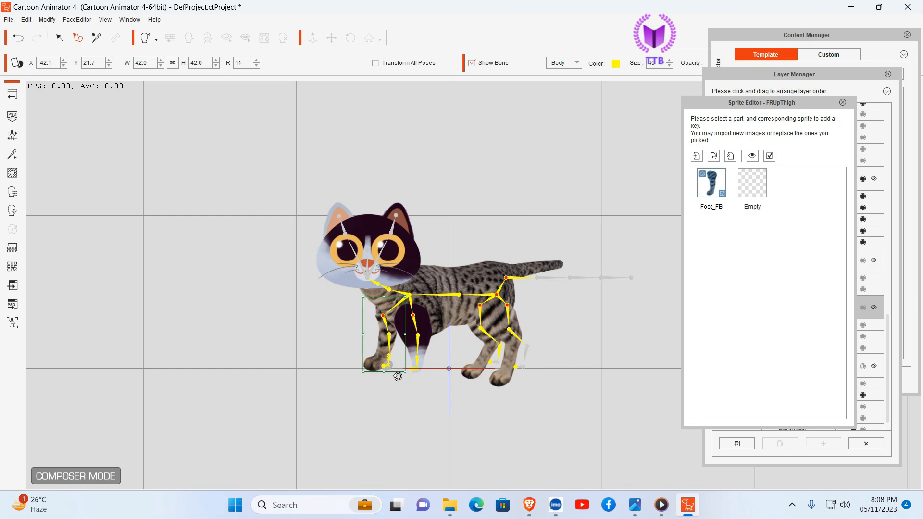
# Step: Remove the original FRFoot sprite from the far front leg
pyautogui.click(411, 330)
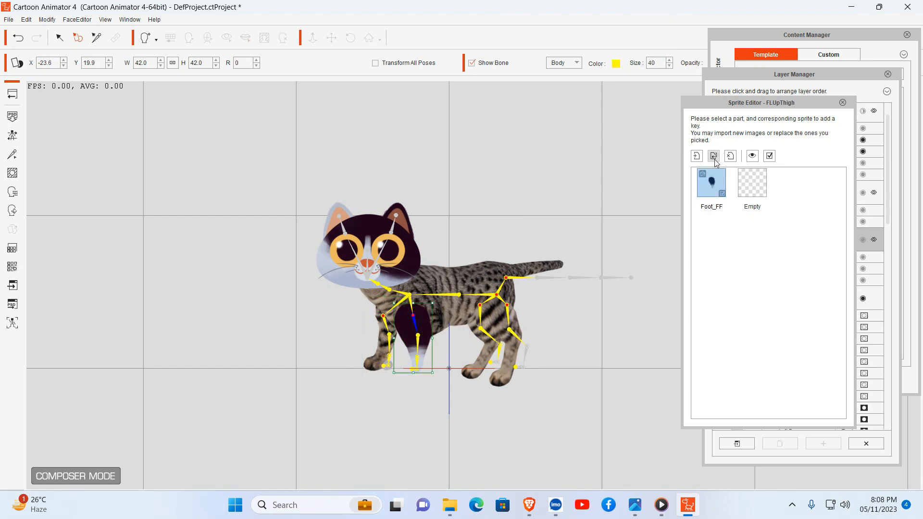
pyautogui.click(387, 366)
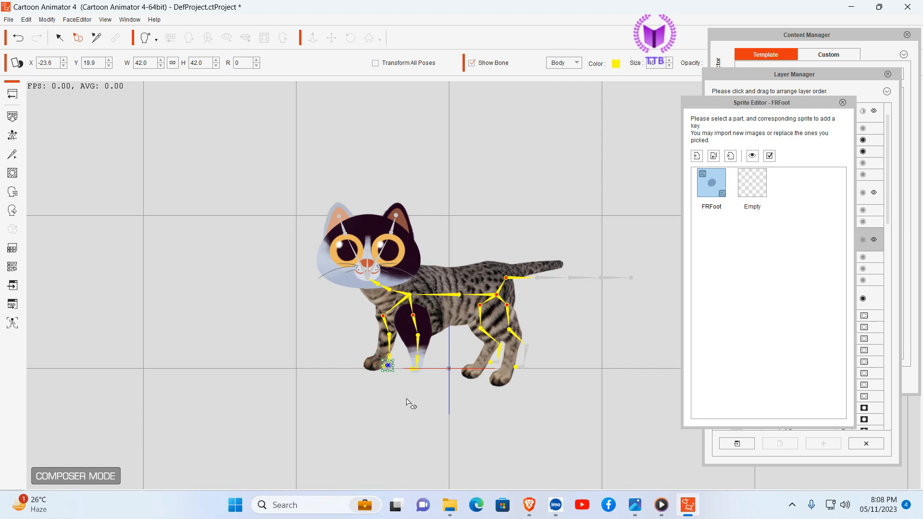
pyautogui.click(731, 156)
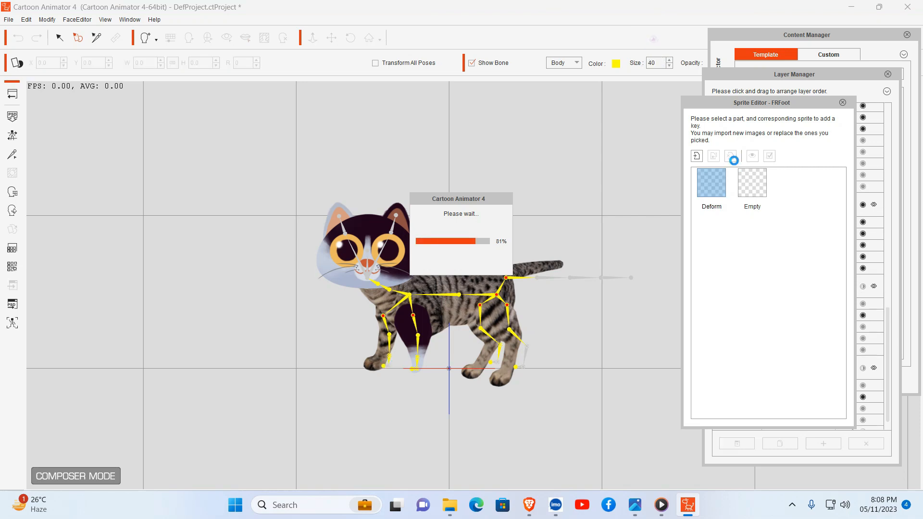
# Step: Replace the near front leg's FLUpThigh sprite with FLleg.png and remove the original FLFoot sprite
pyautogui.click(422, 327)
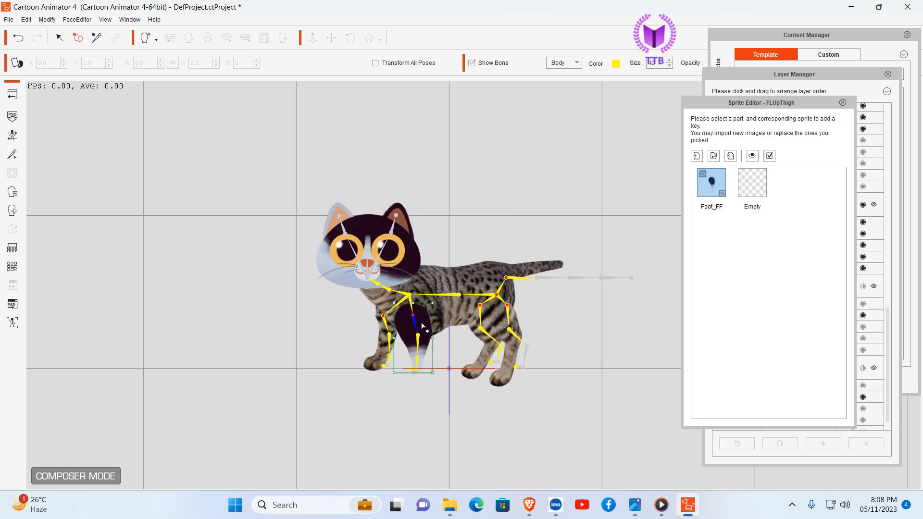
pyautogui.click(713, 156)
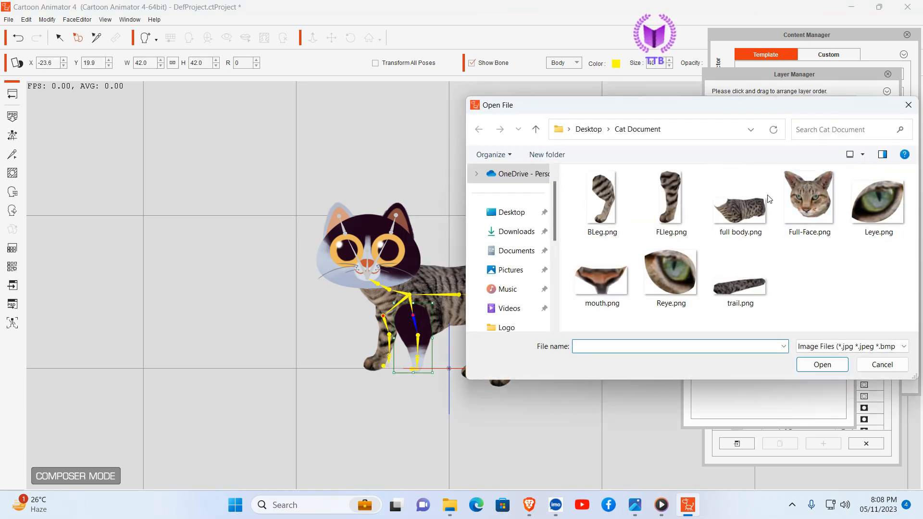
pyautogui.click(657, 194)
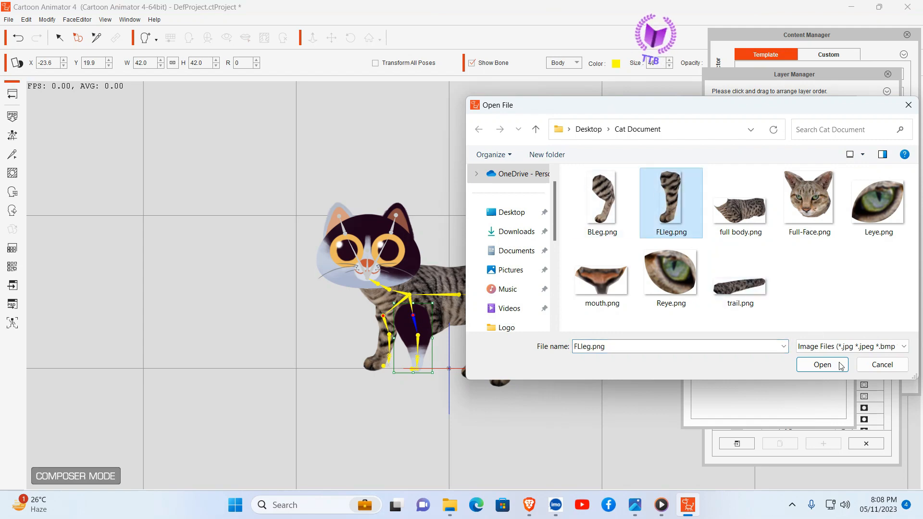
pyautogui.click(822, 365)
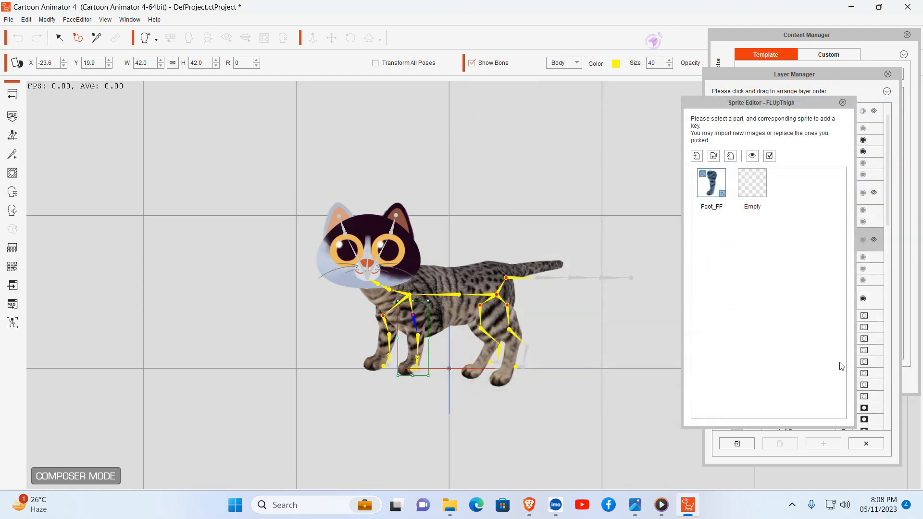
pyautogui.click(418, 371)
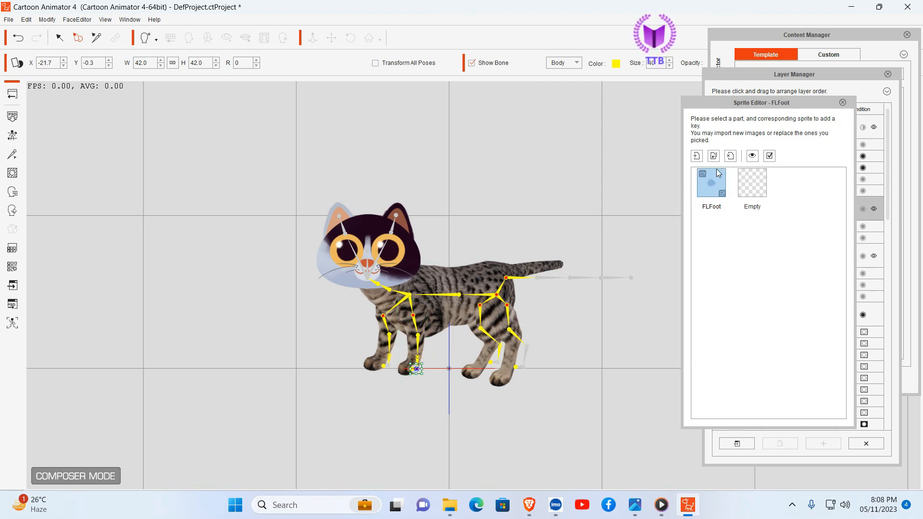
pyautogui.click(730, 157)
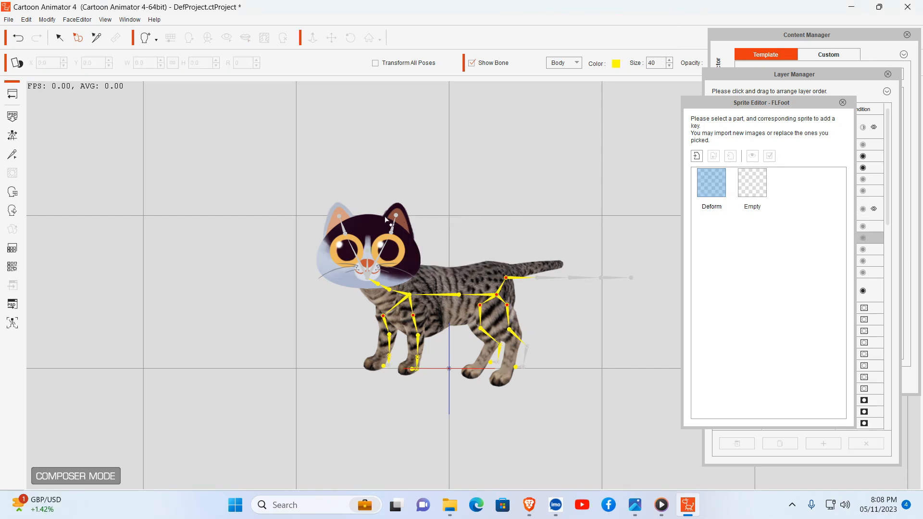
# Step: Go through the head's brow and eye parts, and remove the original Nose sprite
pyautogui.click(370, 224)
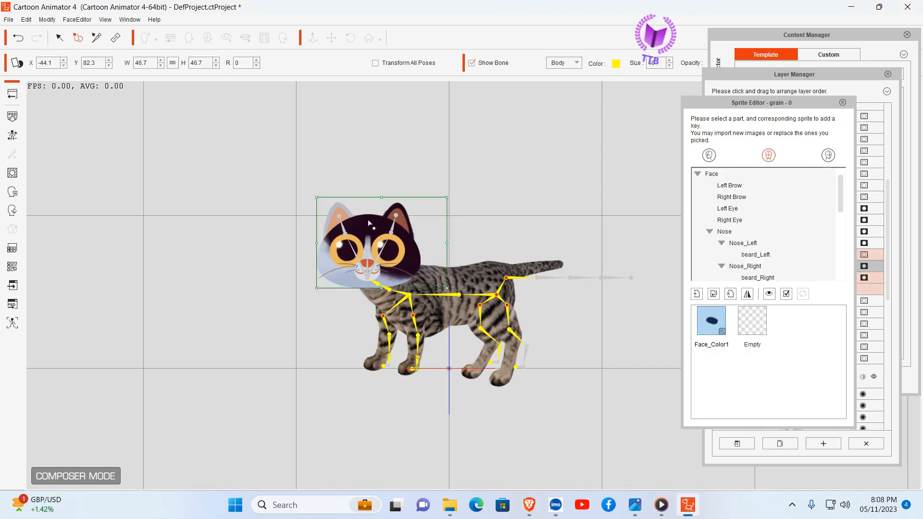
pyautogui.click(719, 178)
pyautogui.click(729, 186)
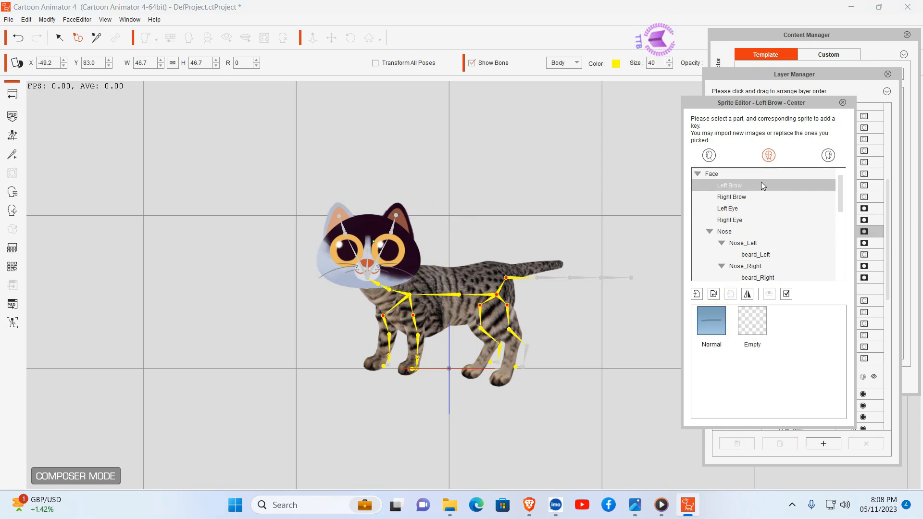
pyautogui.click(743, 199)
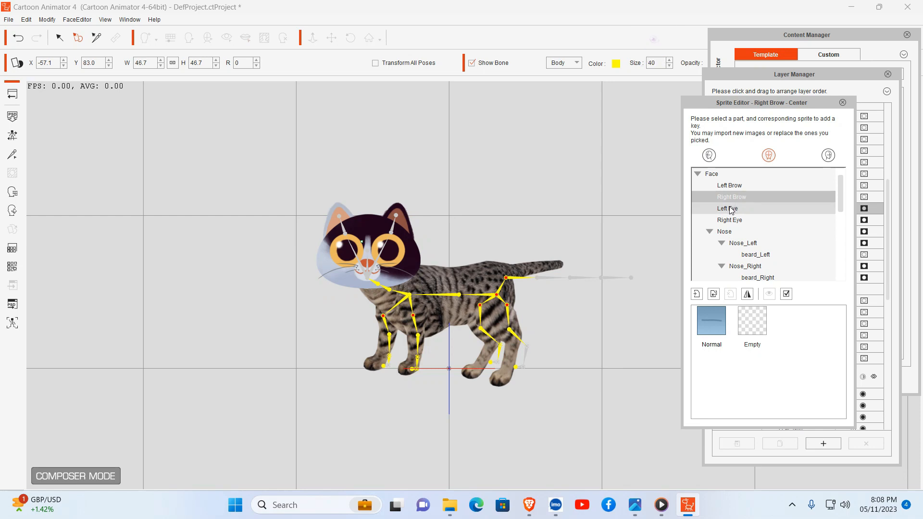
pyautogui.click(737, 208)
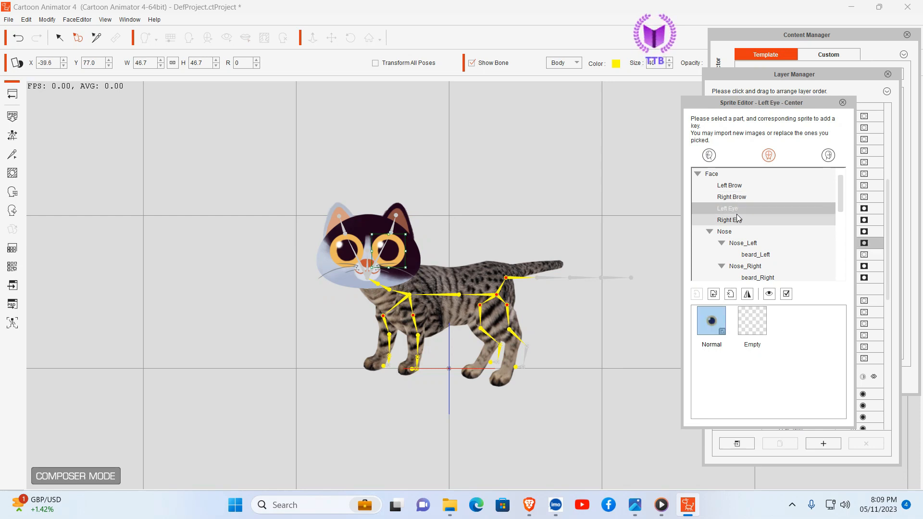
pyautogui.click(738, 218)
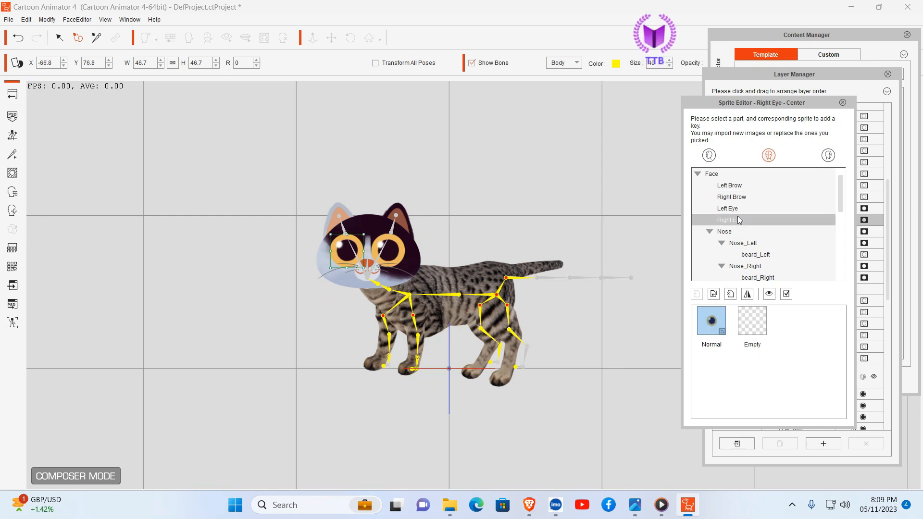
pyautogui.click(729, 232)
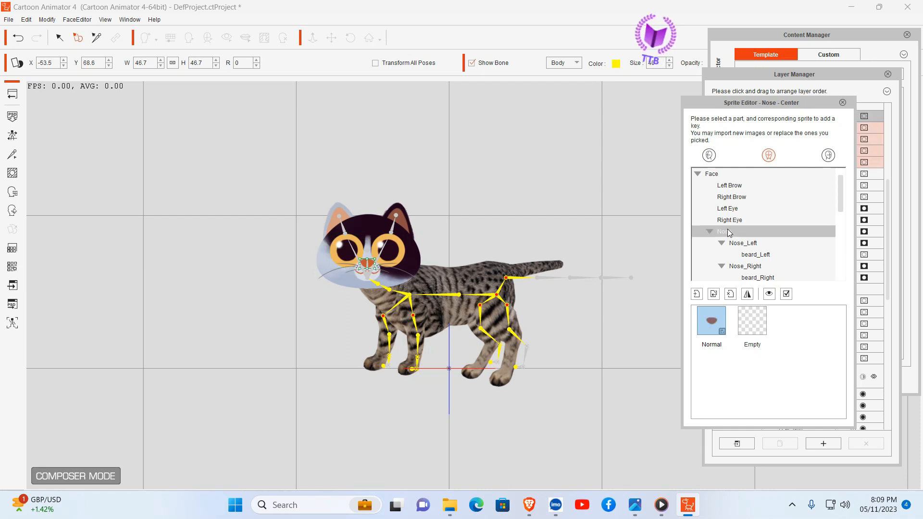
pyautogui.click(731, 294)
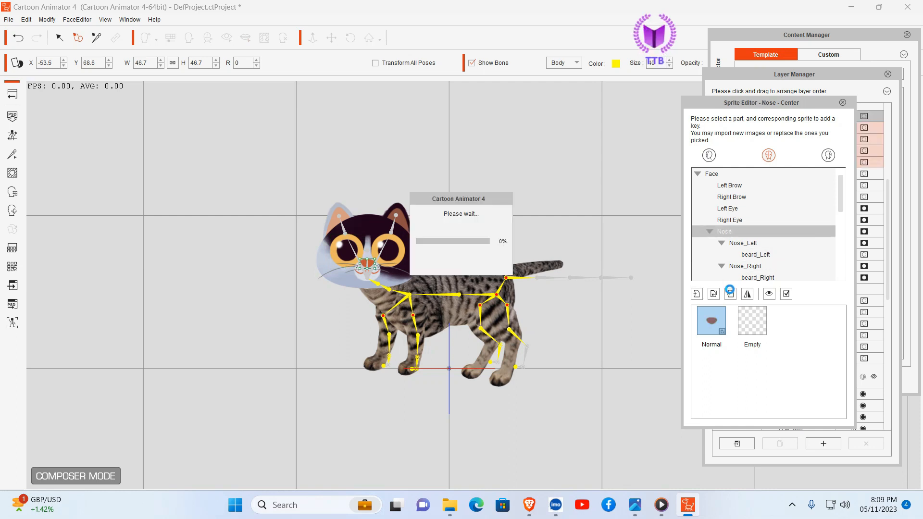
# Step: Remove the original Nose_Left and beard_Left sprites from the face
pyautogui.click(745, 242)
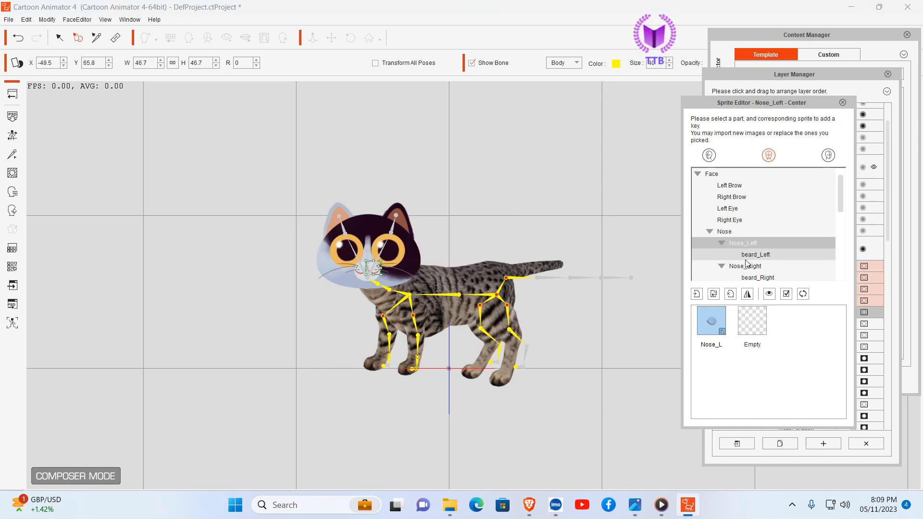
pyautogui.click(731, 294)
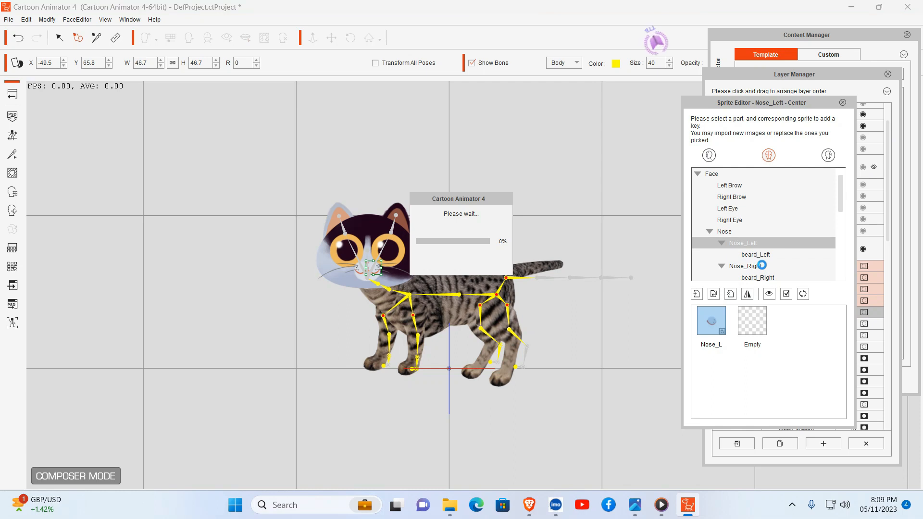
pyautogui.click(757, 255)
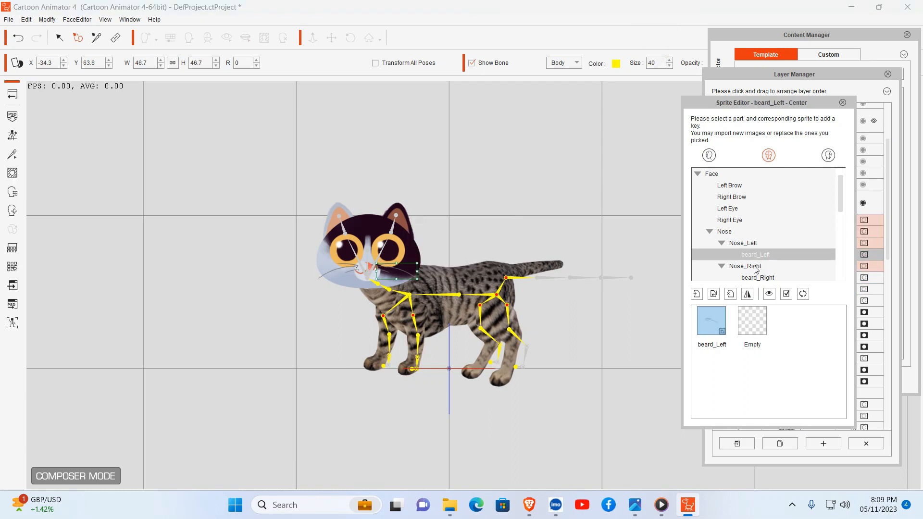
pyautogui.click(730, 293)
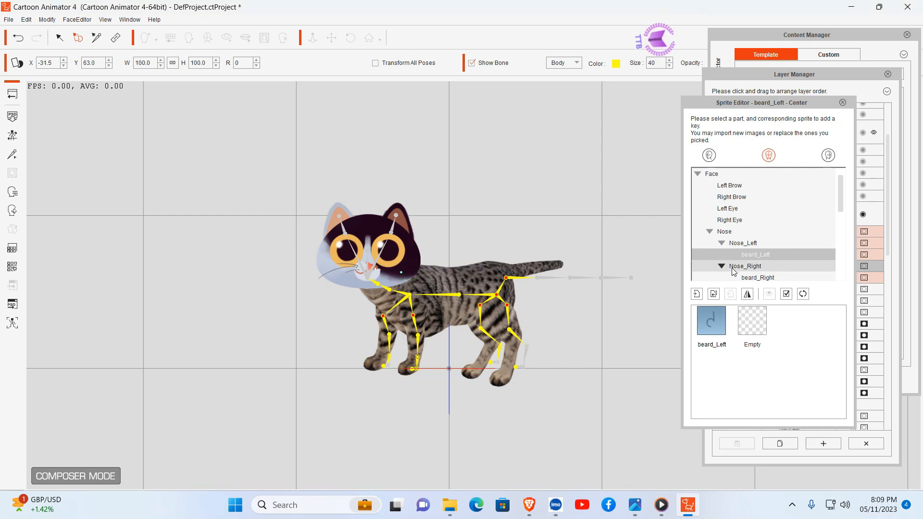
# Step: Remove the original Nose_Right and beard_Right sprites from the face
pyautogui.click(735, 267)
pyautogui.click(730, 294)
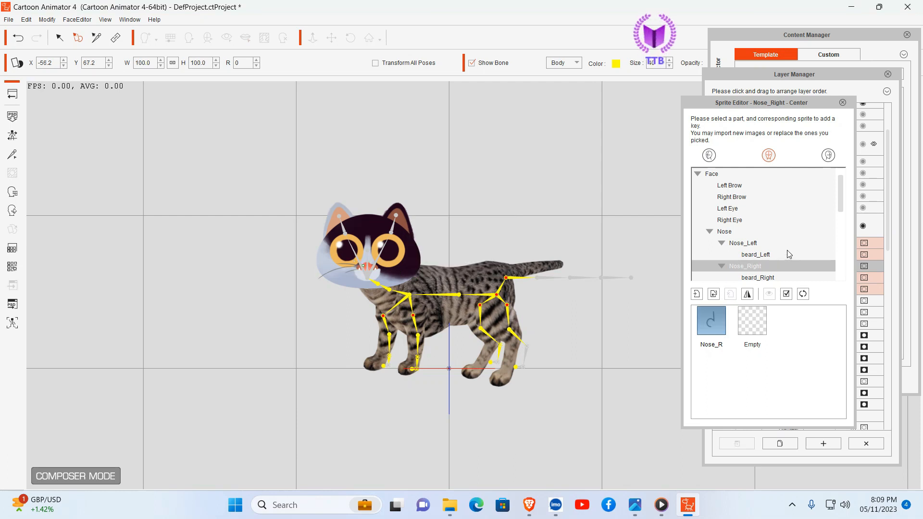
pyautogui.scroll(-1, 781, 252)
pyautogui.click(762, 244)
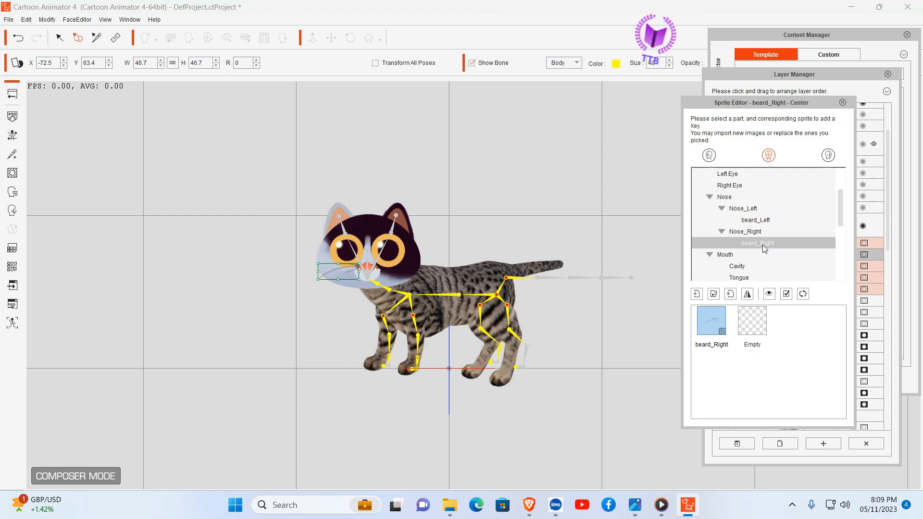
pyautogui.click(731, 296)
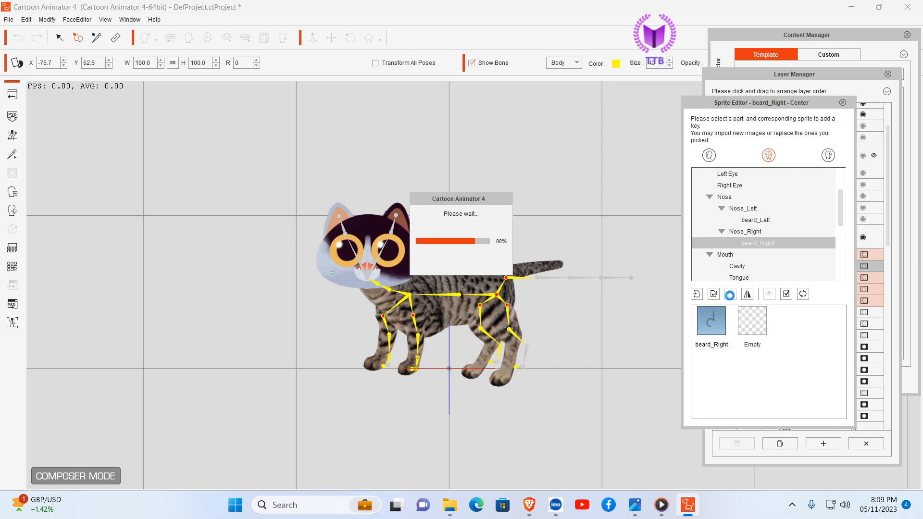
# Step: Remove the original Cavity and Tongue sprites belonging to the mouth
pyautogui.click(732, 255)
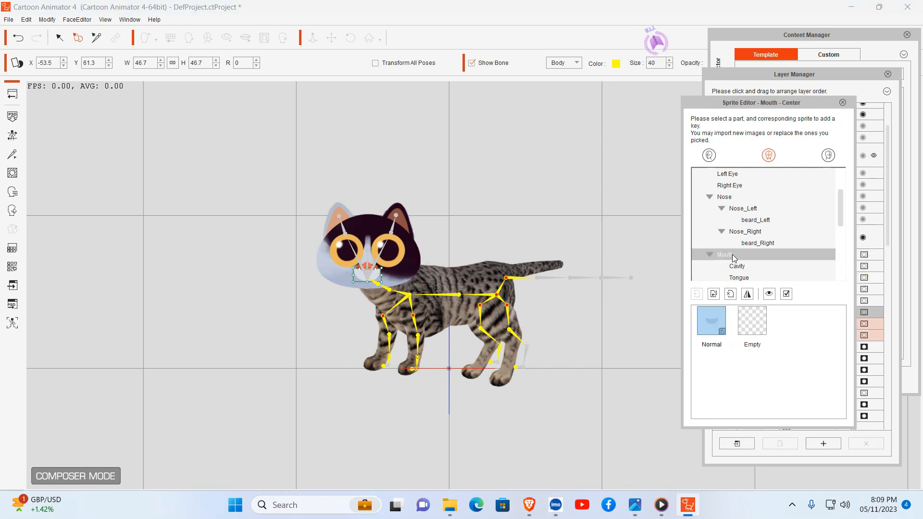
pyautogui.scroll(-2, 791, 264)
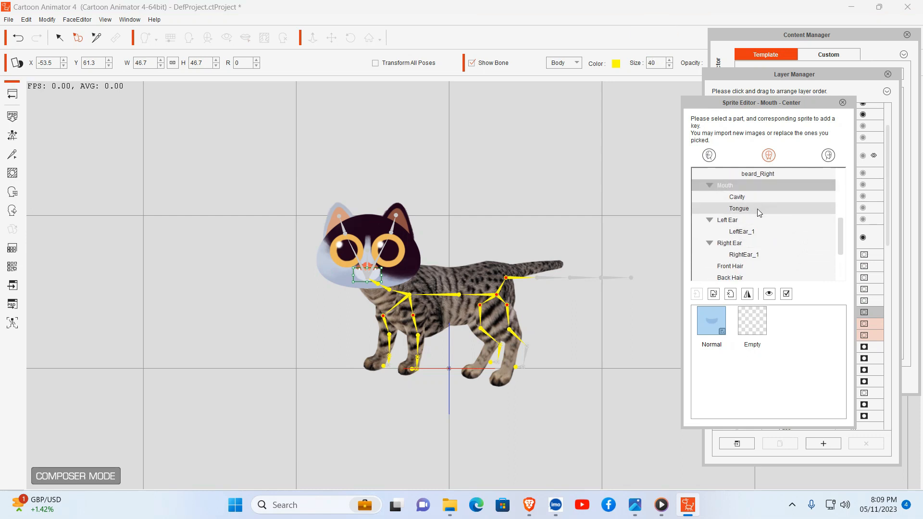
pyautogui.click(744, 197)
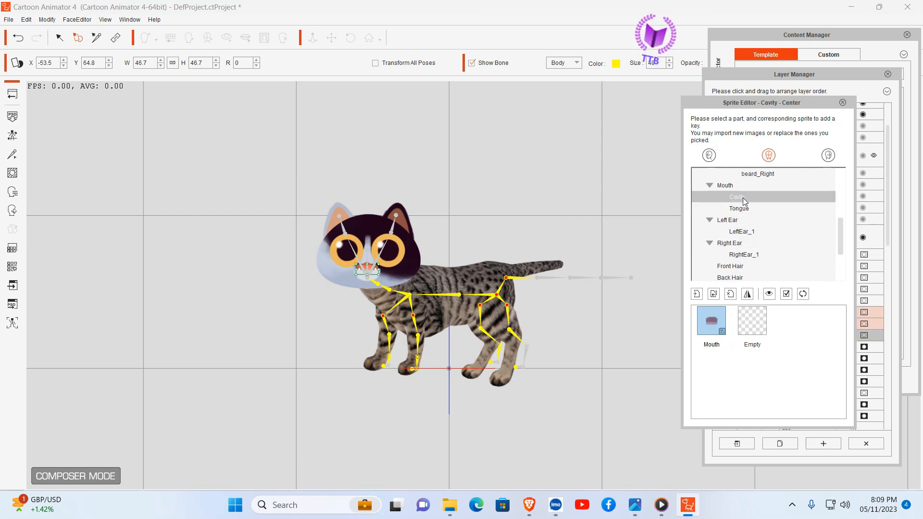
pyautogui.click(731, 294)
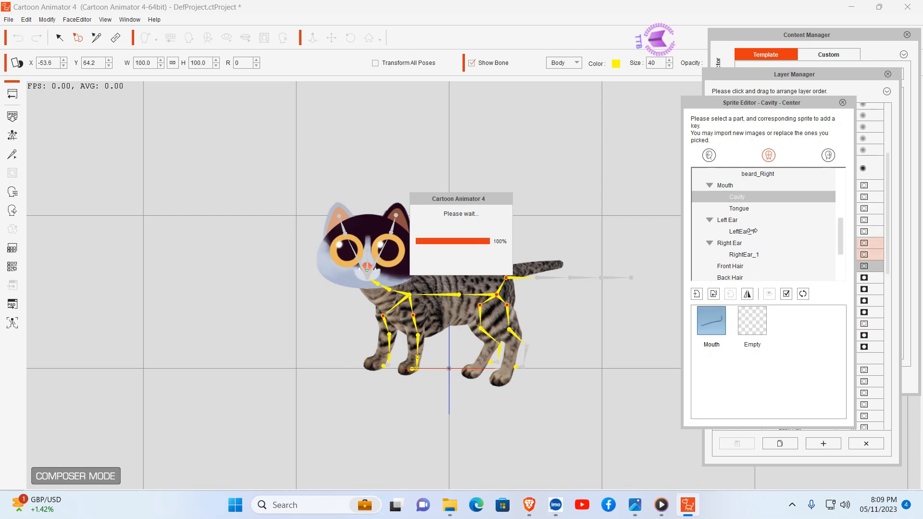
pyautogui.click(744, 210)
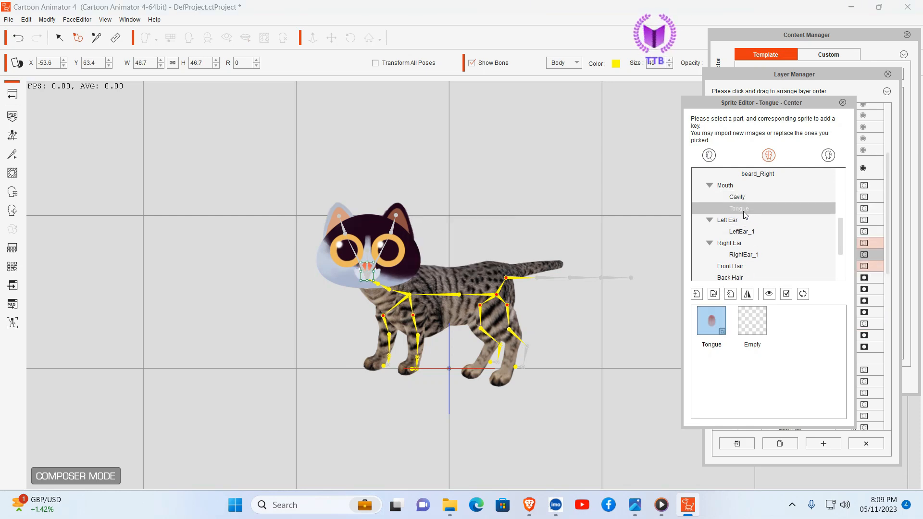
pyautogui.click(731, 294)
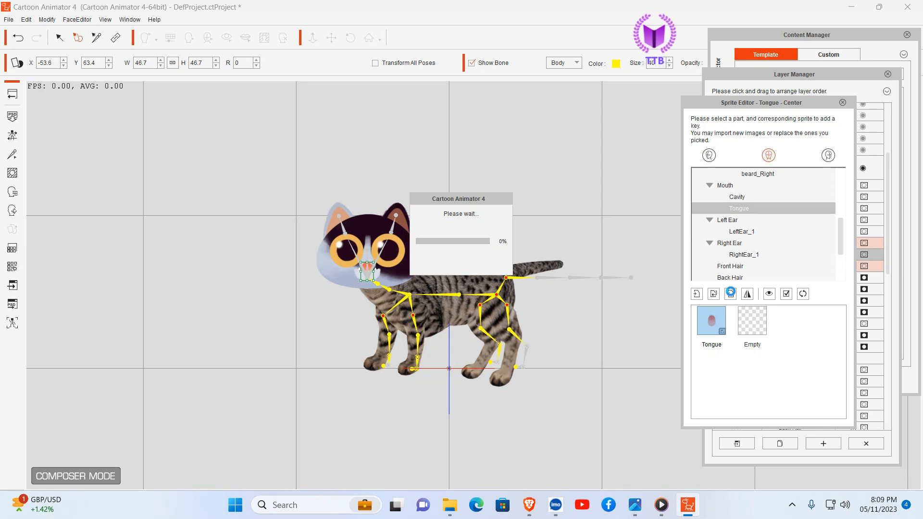
# Step: Remove the original Left Ear sprite and its inner LeftEar_1 sprite
pyautogui.click(728, 220)
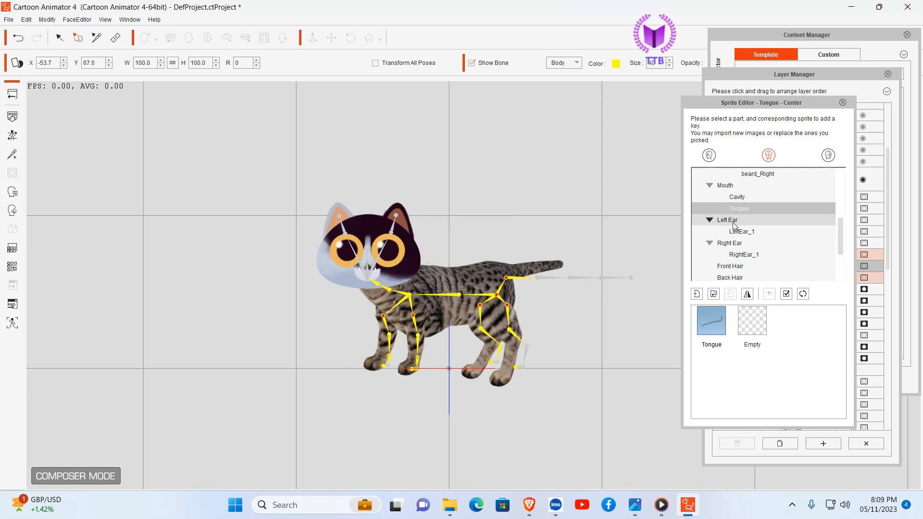
pyautogui.click(730, 294)
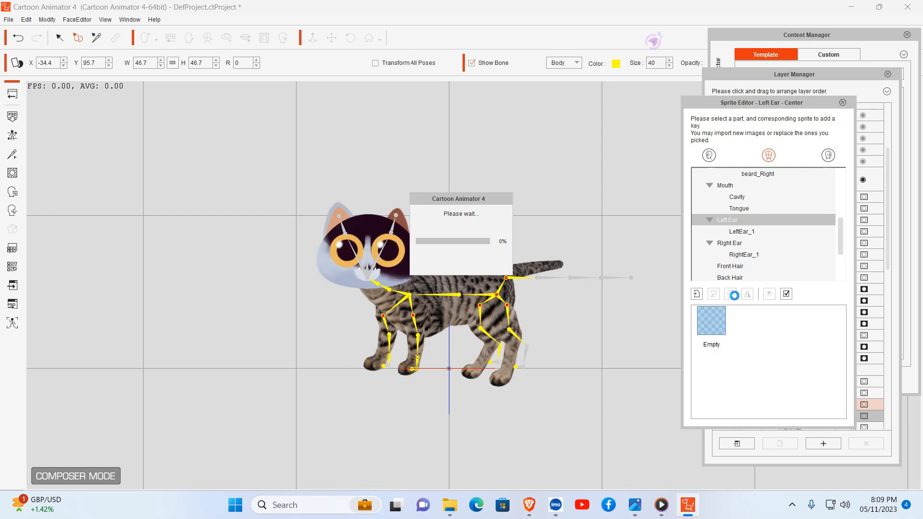
pyautogui.click(748, 232)
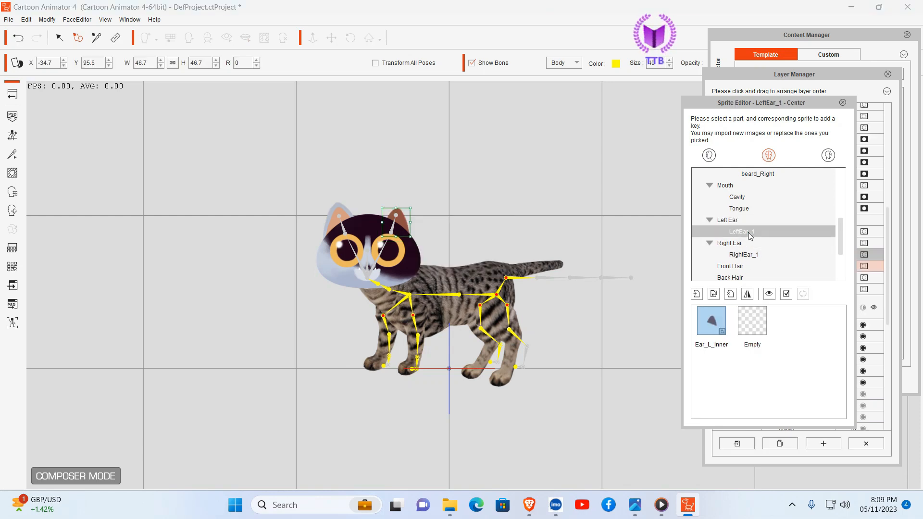
pyautogui.click(730, 294)
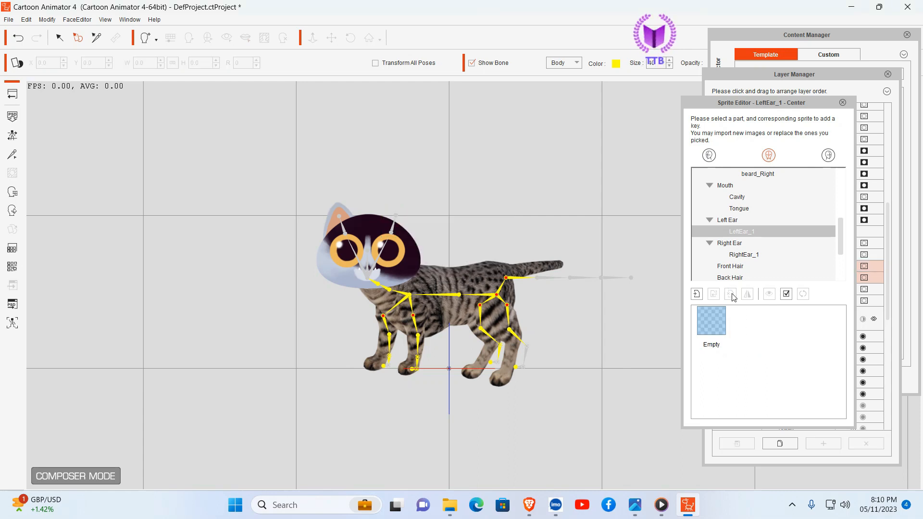
# Step: Remove the original Right Ear sprite and its inner RightEar_1 sprite
pyautogui.click(726, 244)
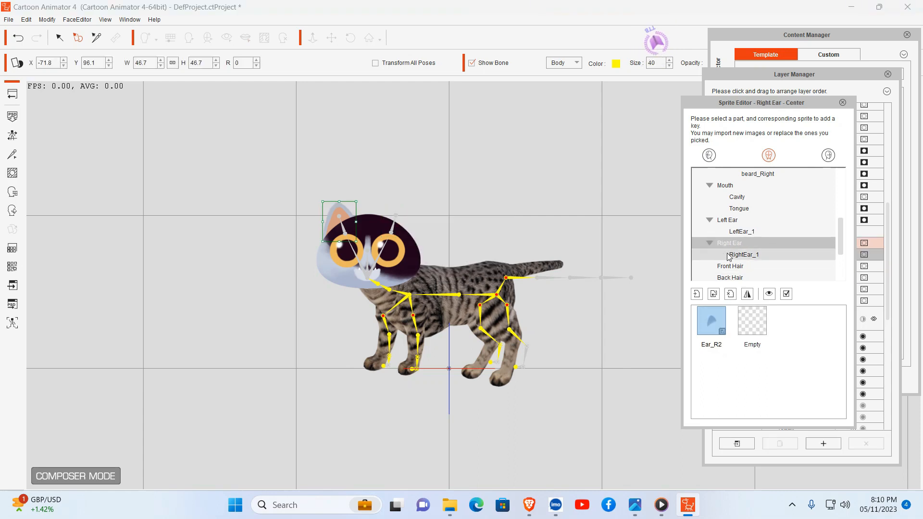
pyautogui.click(730, 294)
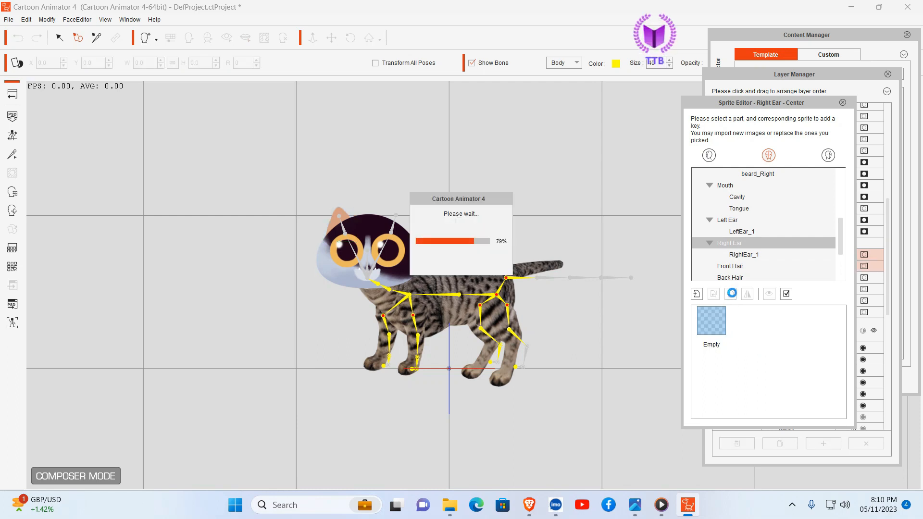
pyautogui.click(733, 267)
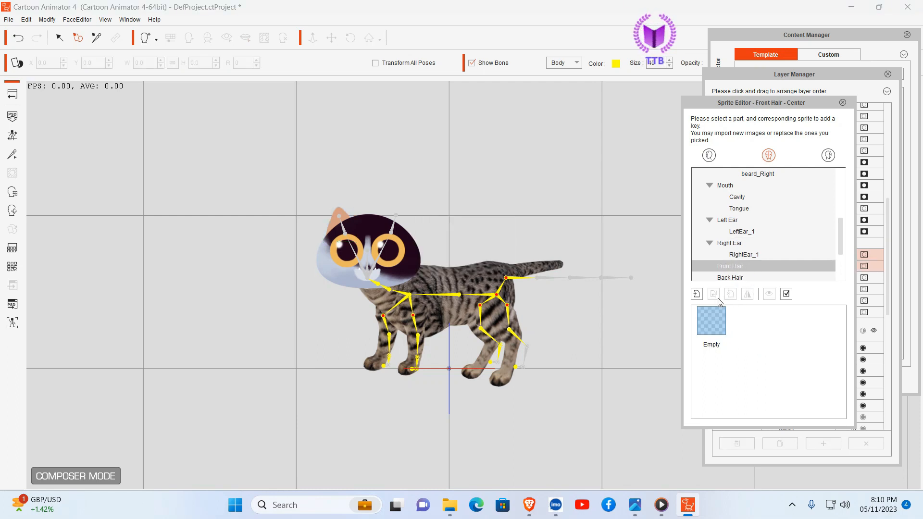
pyautogui.click(741, 255)
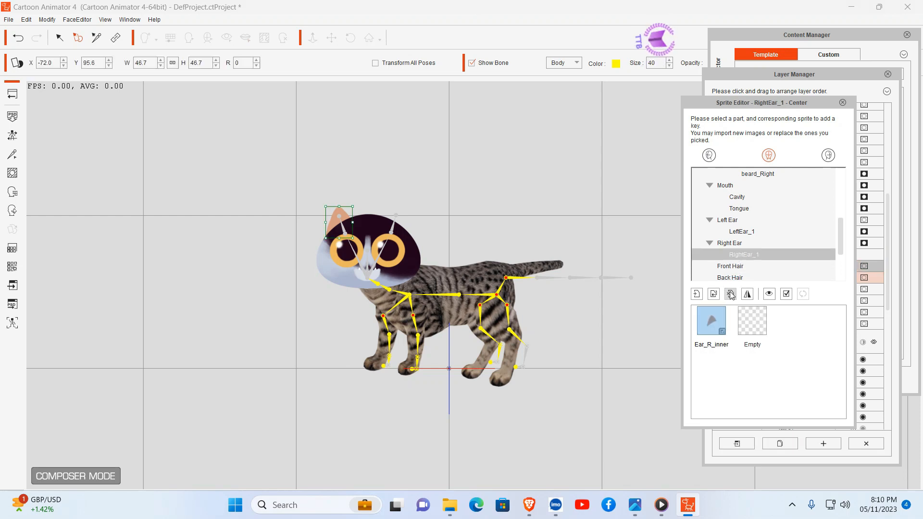
pyautogui.click(731, 294)
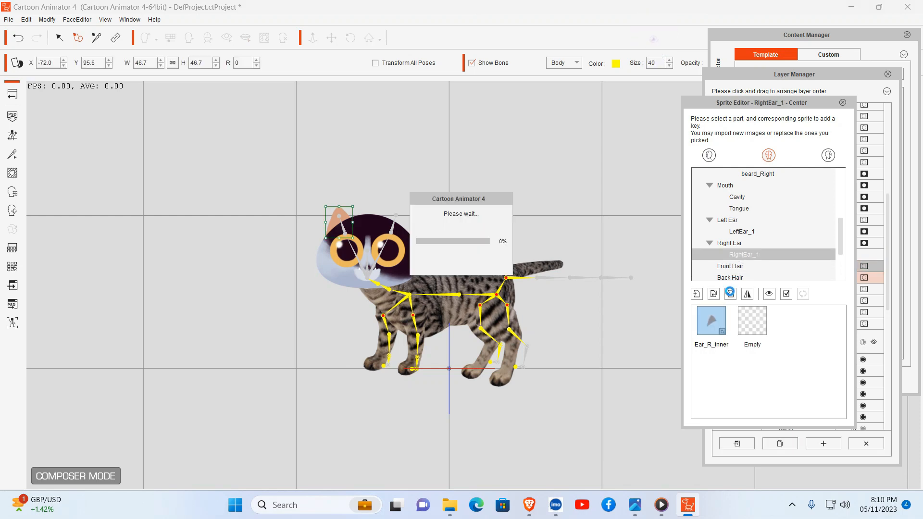
# Step: Remove the original Face_2 and Mouth_shadow sprites from the head
pyautogui.scroll(-2, 781, 215)
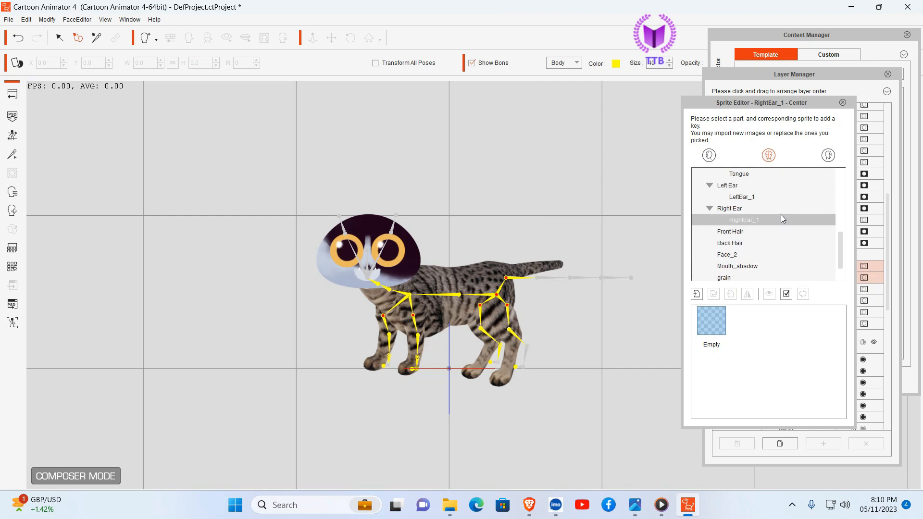
pyautogui.click(738, 231)
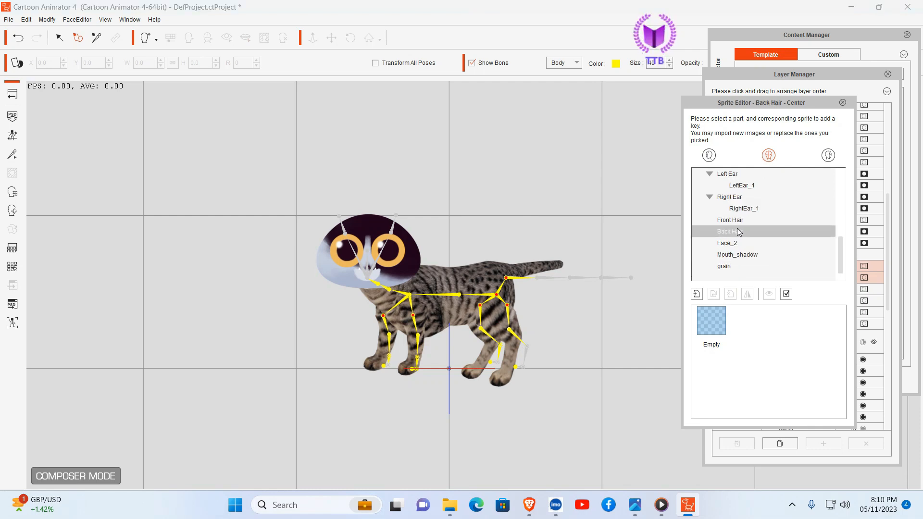
pyautogui.click(730, 242)
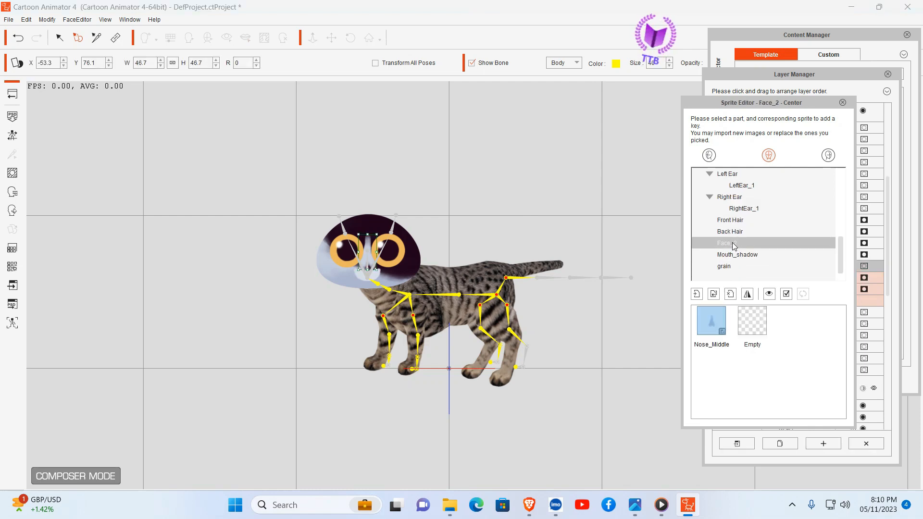
pyautogui.click(729, 294)
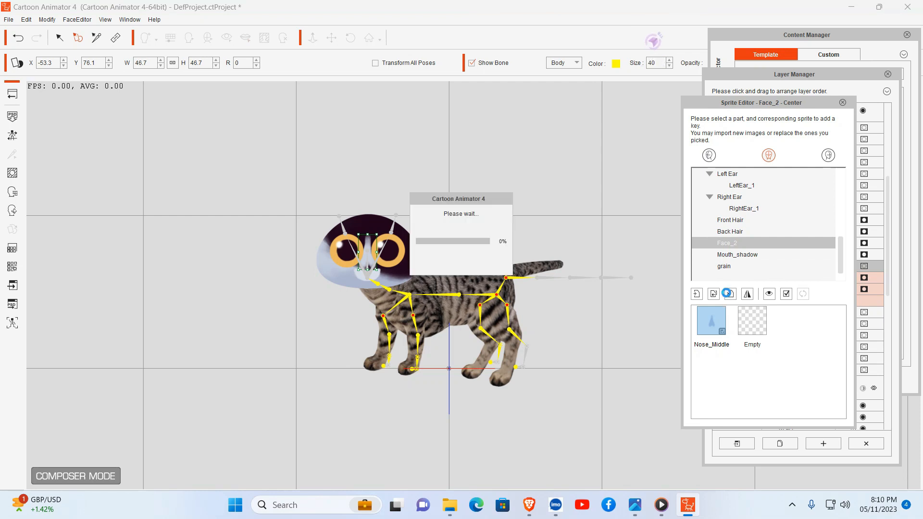
pyautogui.click(753, 258)
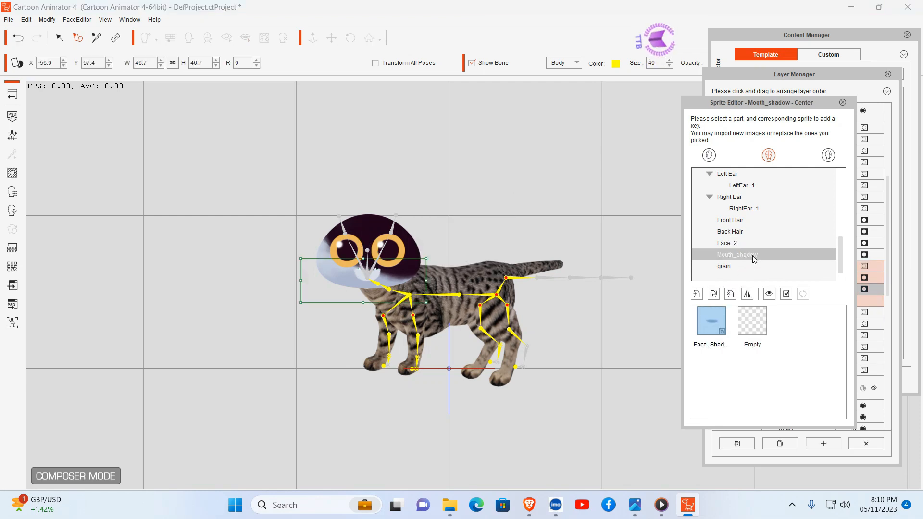
pyautogui.click(730, 296)
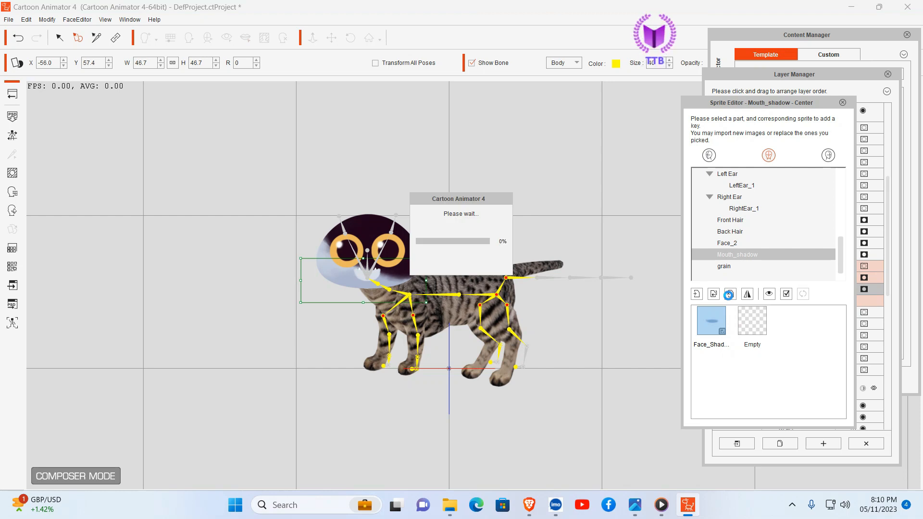
# Step: Replace the Face sprite with Full-Face.png from Cat Document and enlarge it to about 48.2 in width and height
pyautogui.scroll(5, 769, 241)
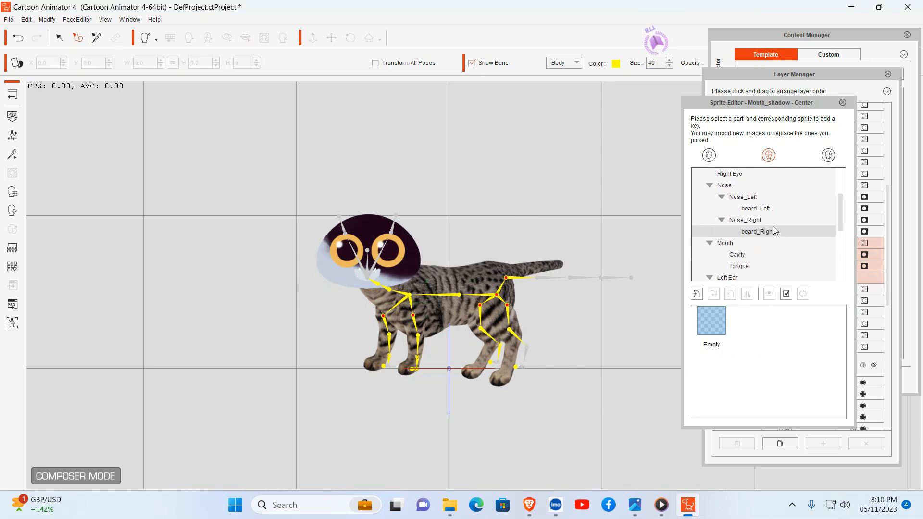
pyautogui.click(714, 175)
pyautogui.click(716, 185)
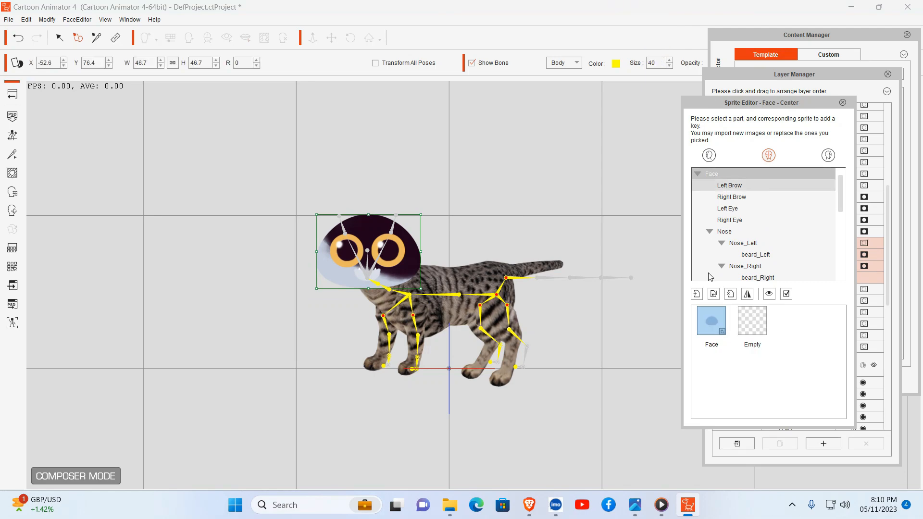
pyautogui.click(713, 294)
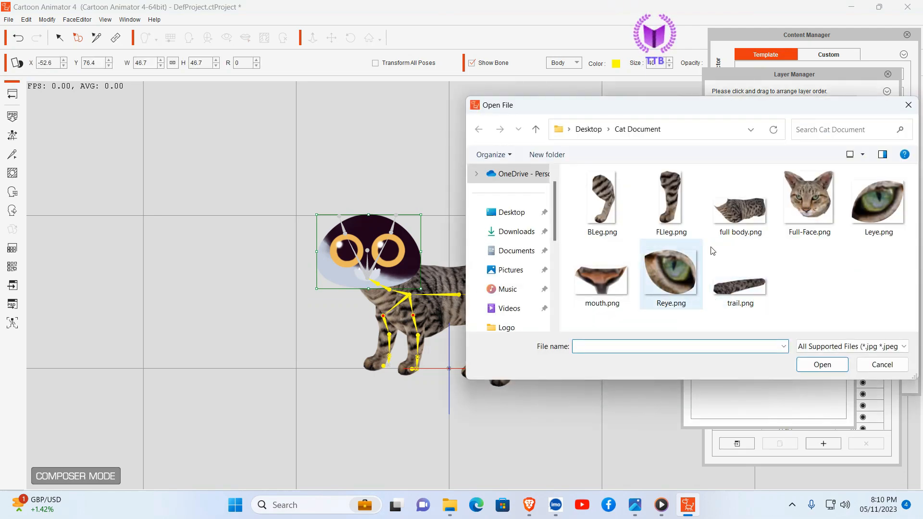
pyautogui.click(810, 202)
pyautogui.click(827, 364)
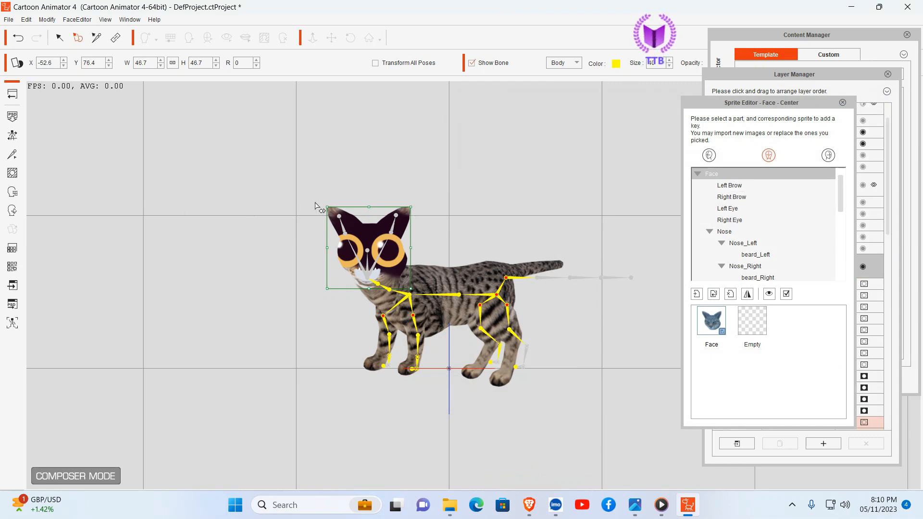
pyautogui.moveTo(326, 207)
pyautogui.mouseDown()
pyautogui.moveTo(321, 197)
pyautogui.moveTo(329, 206)
pyautogui.mouseUp()
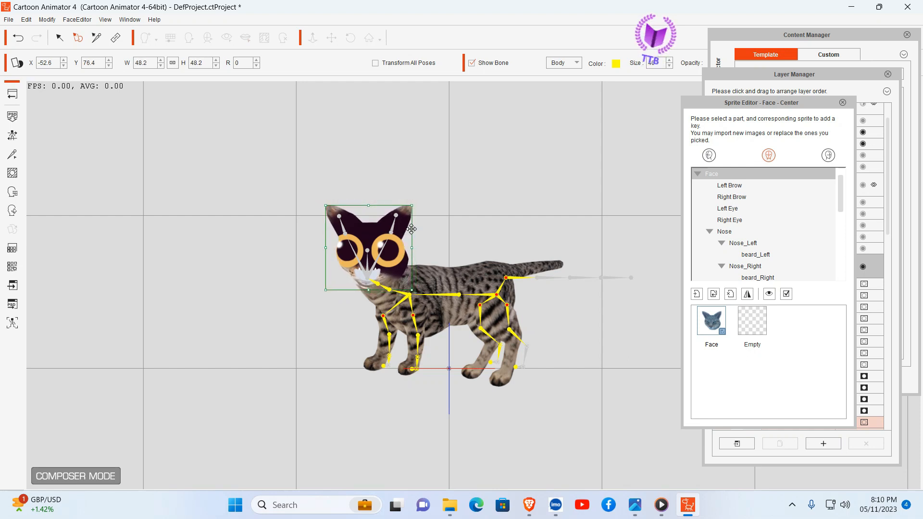
# Step: Replace the Left Eye sprite with Leye.png, scale it to about 79.6, and place it at about X -32.7, Y 72.9
pyautogui.click(724, 186)
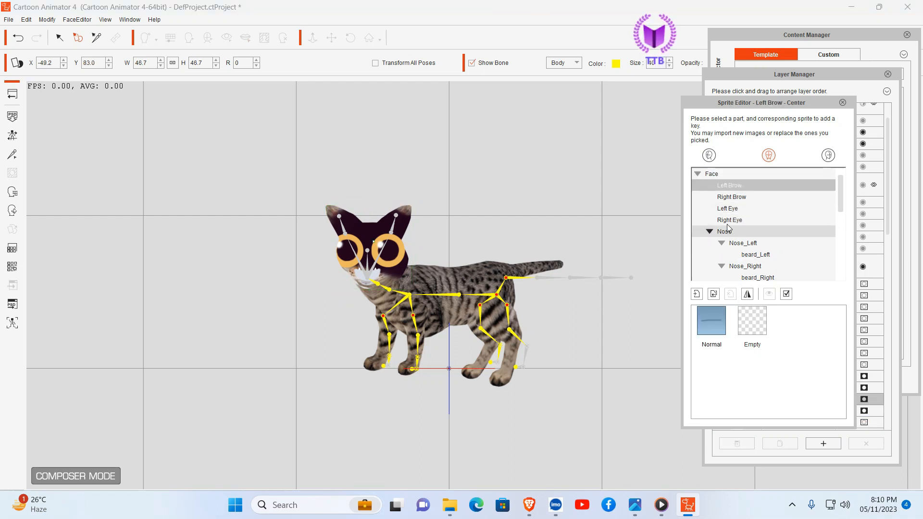
pyautogui.click(727, 209)
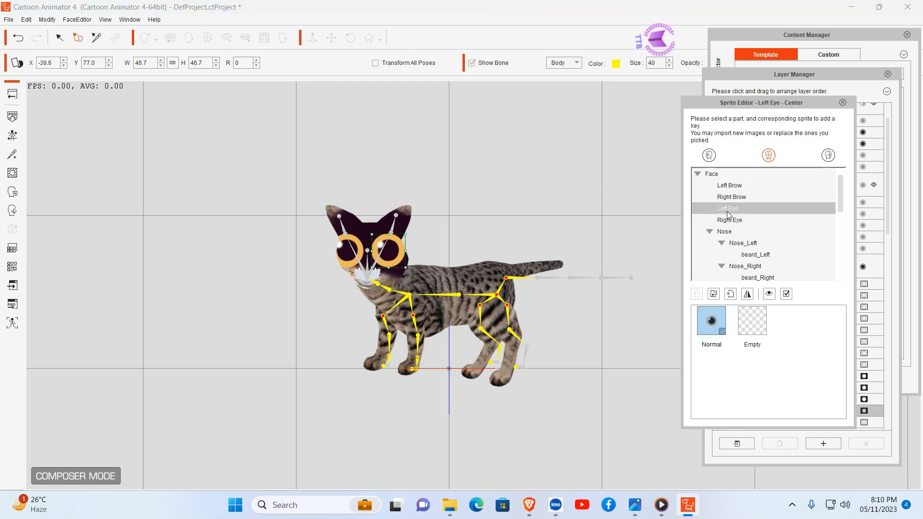
pyautogui.click(714, 295)
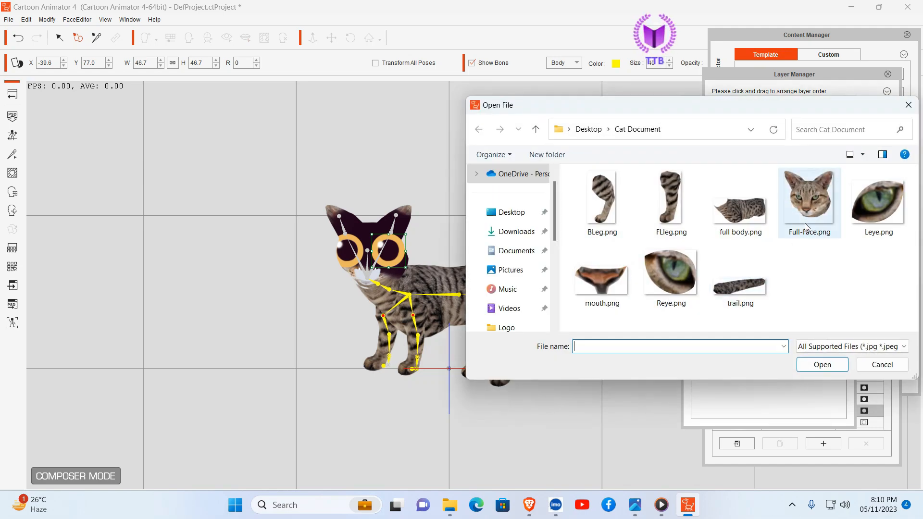
pyautogui.click(870, 212)
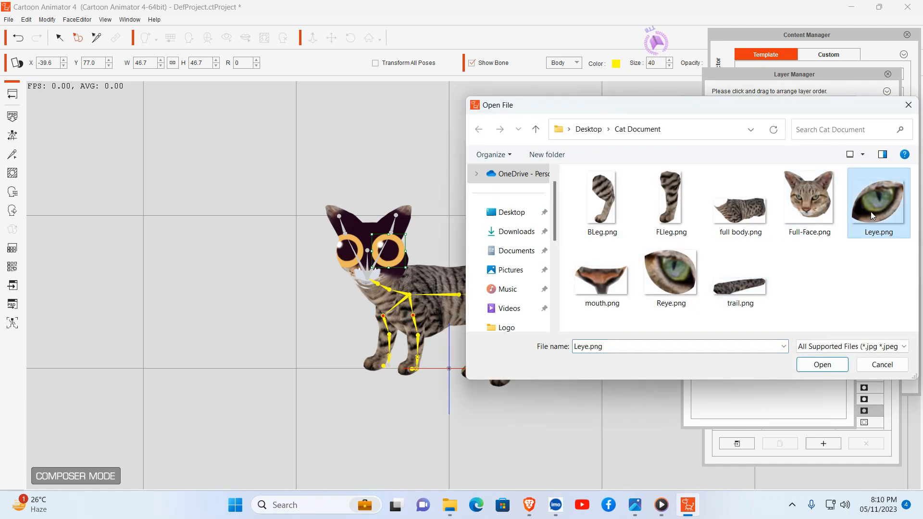
pyautogui.click(823, 365)
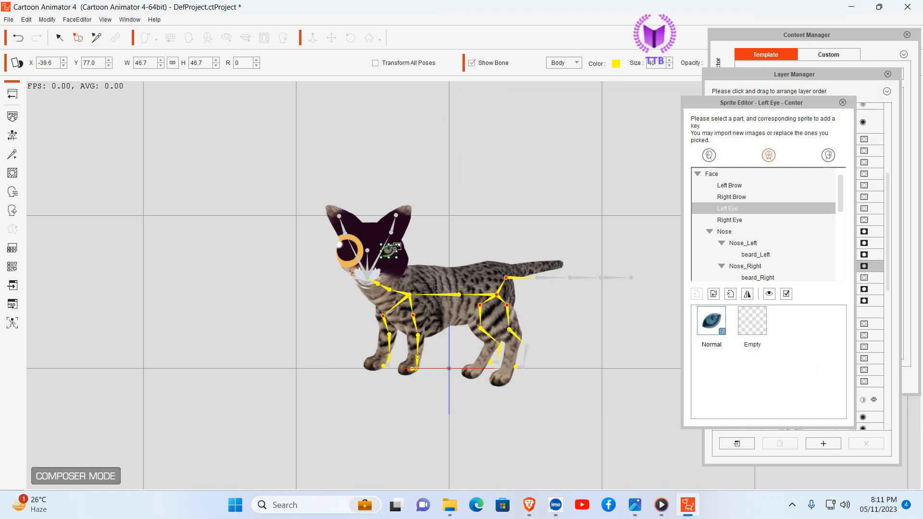
pyautogui.moveTo(397, 246)
pyautogui.mouseDown()
pyautogui.moveTo(432, 244)
pyautogui.moveTo(403, 257)
pyautogui.mouseUp()
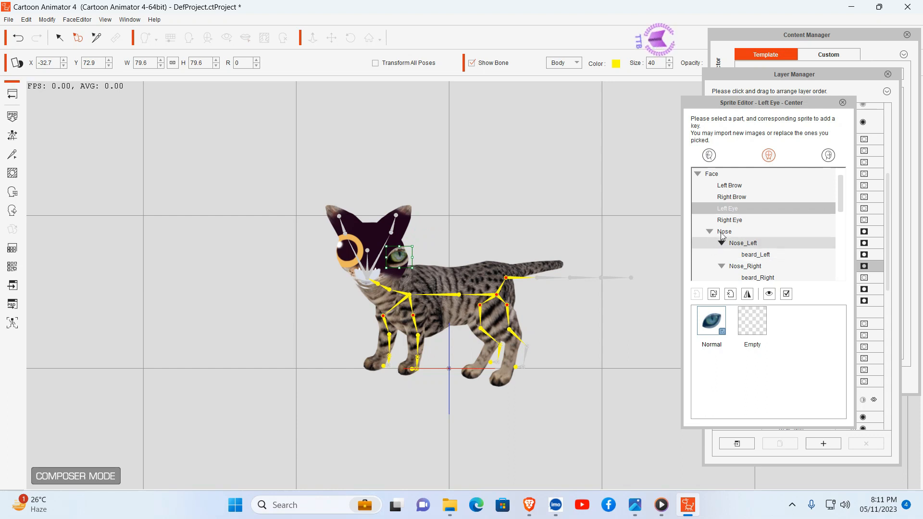
# Step: Replace the Right Eye sprite with Reye.png and scale it to about 58.3 in width and height
pyautogui.click(729, 220)
pyautogui.click(714, 294)
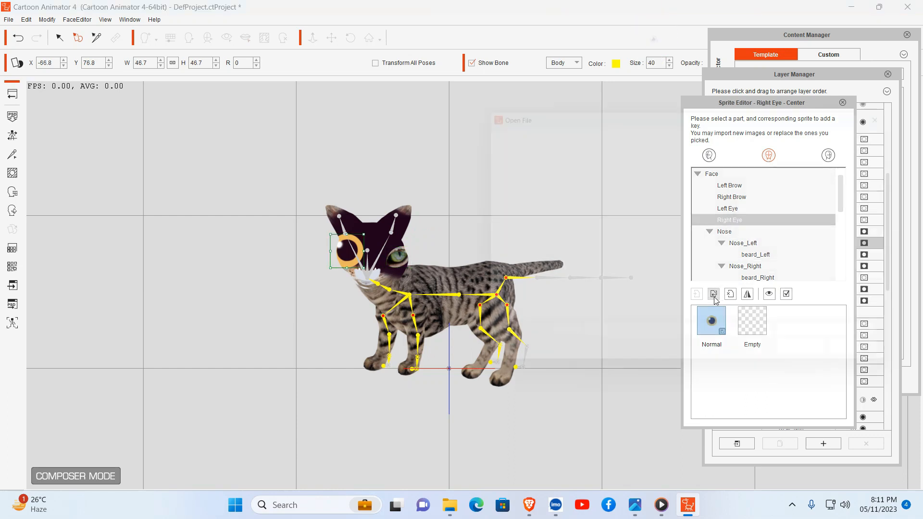
pyautogui.click(676, 278)
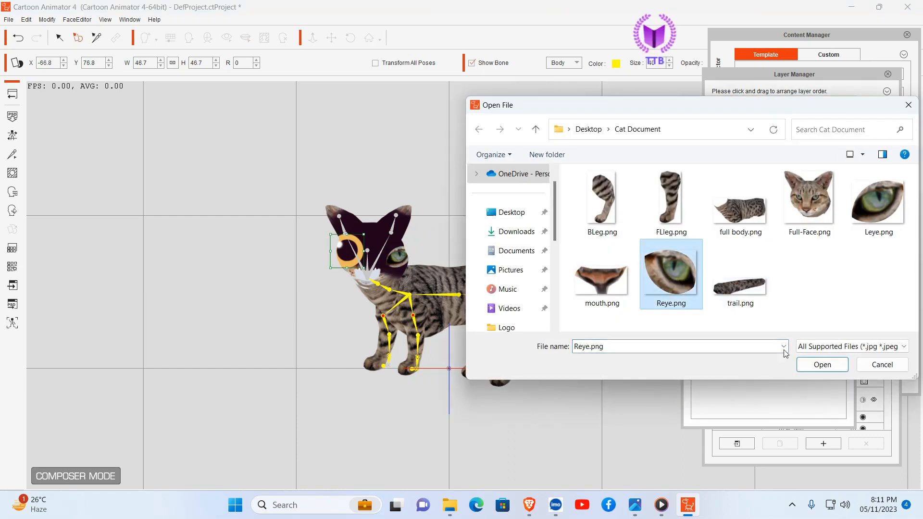
pyautogui.click(821, 364)
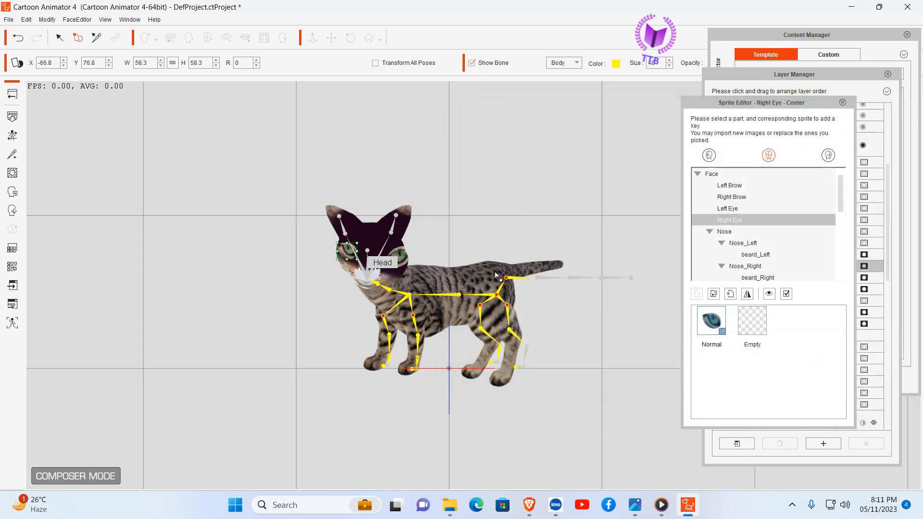
# Step: Remove the original white Mouth sprite and the dark grain sprite covering the cat's face
pyautogui.click(728, 232)
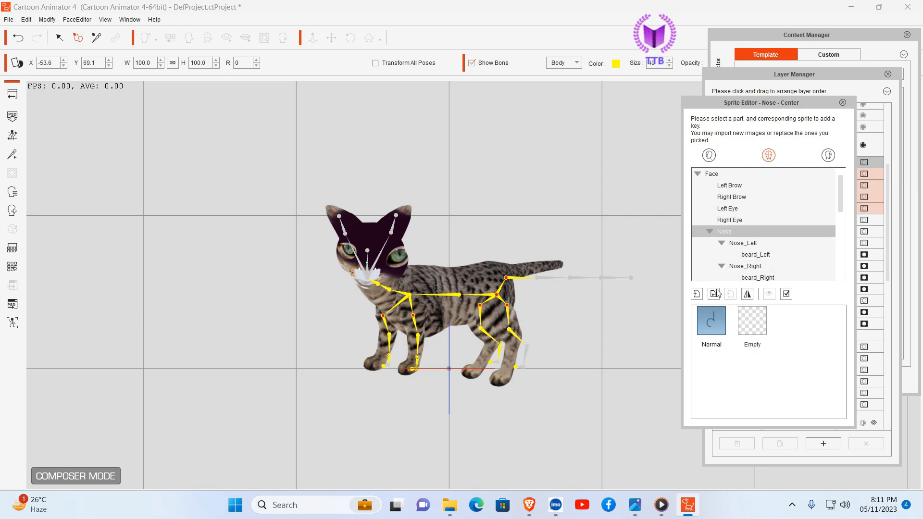
pyautogui.click(730, 244)
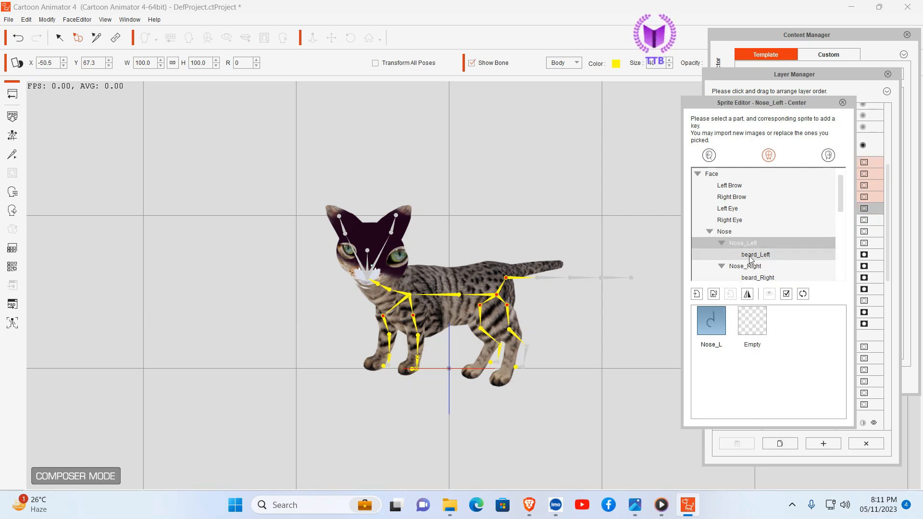
pyautogui.click(363, 279)
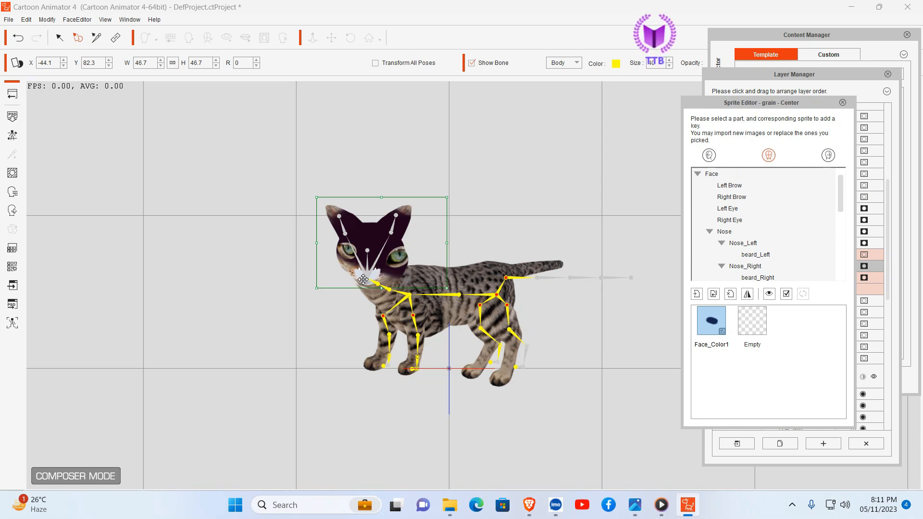
pyautogui.click(363, 279)
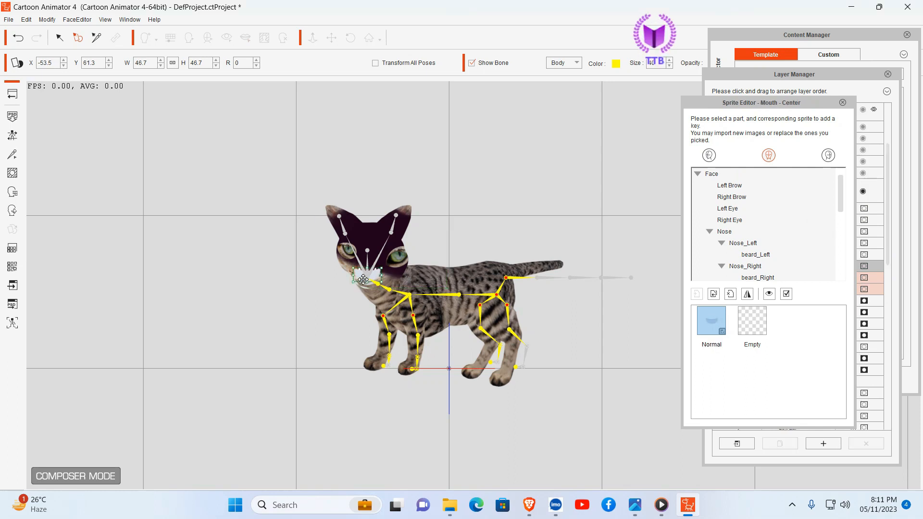
pyautogui.click(730, 294)
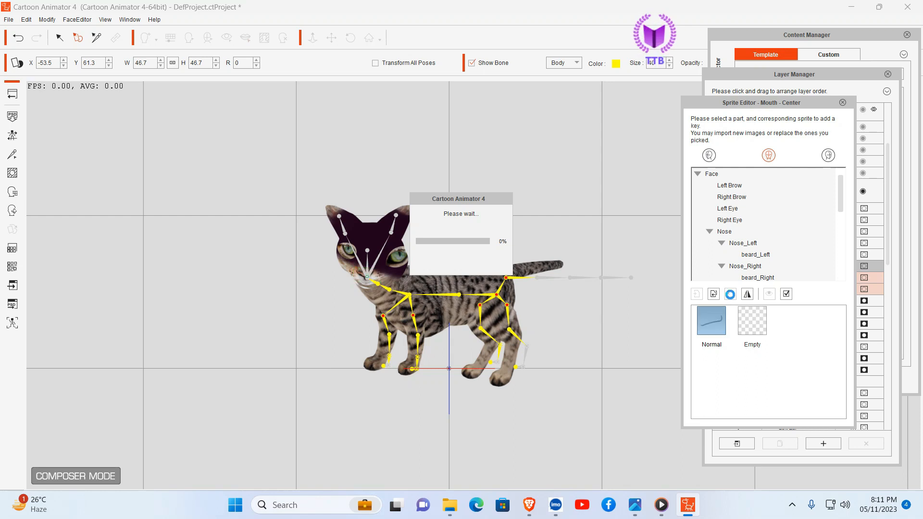
pyautogui.click(364, 234)
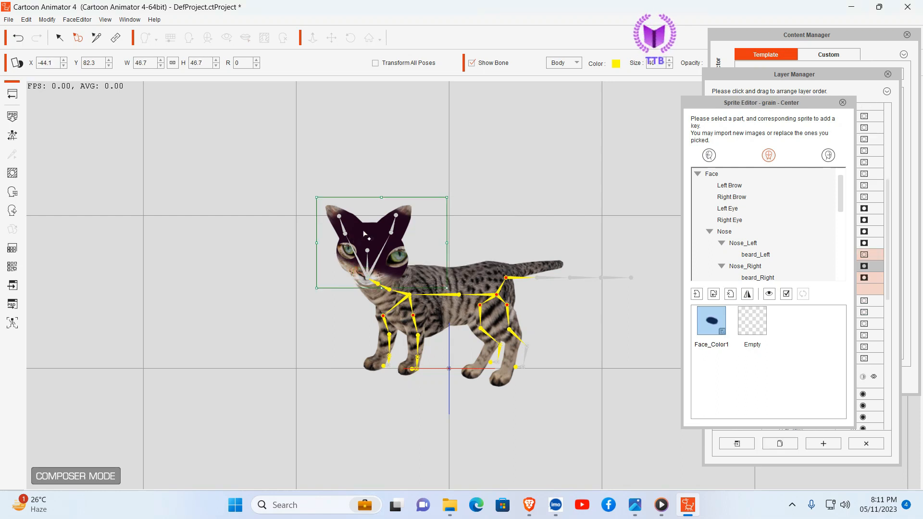
pyautogui.click(730, 295)
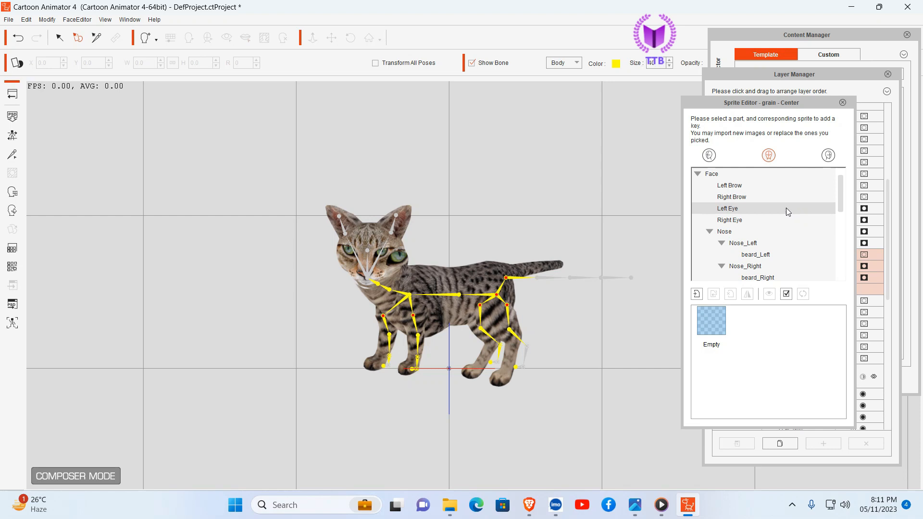
# Step: Fit the eyes to the face: scale the left eye to about 58.7 at X -43.1, Y 74.4, and move the right to X -67.4, Y 75.2
pyautogui.click(400, 255)
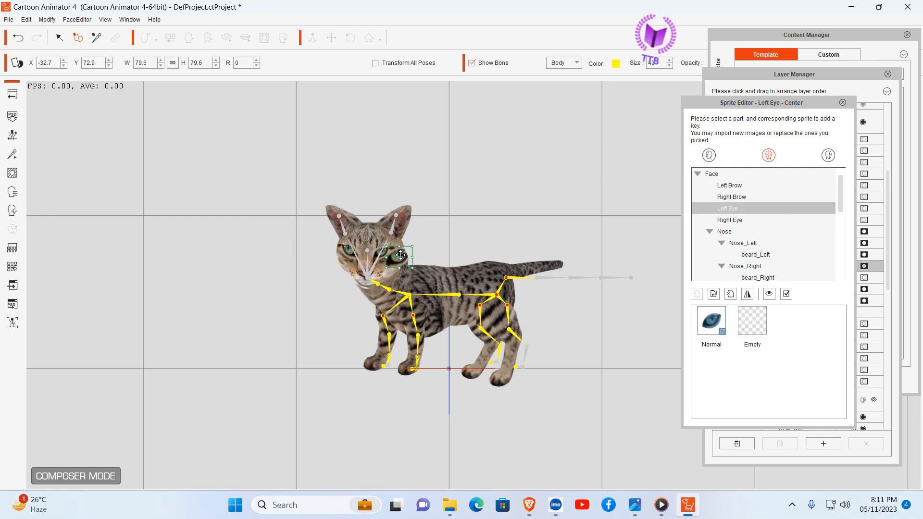
pyautogui.moveTo(400, 254); pyautogui.dragTo(374, 259)
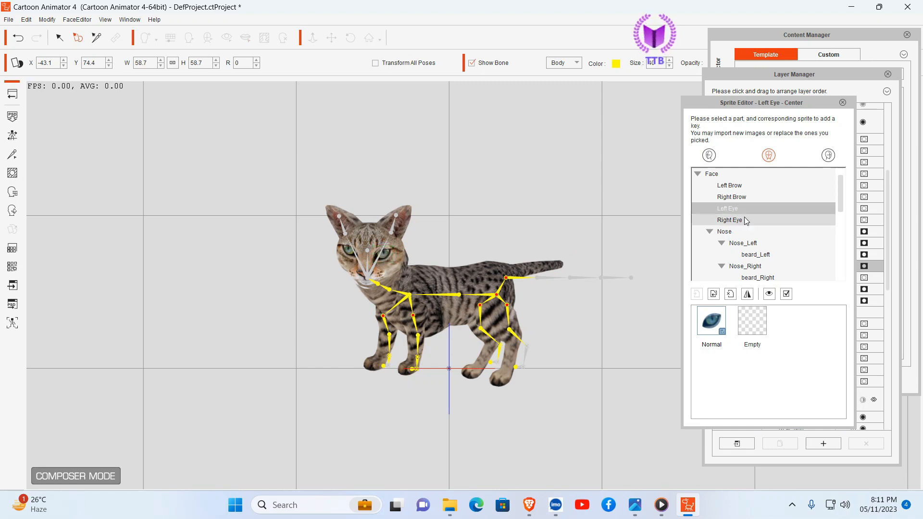
pyautogui.click(353, 254)
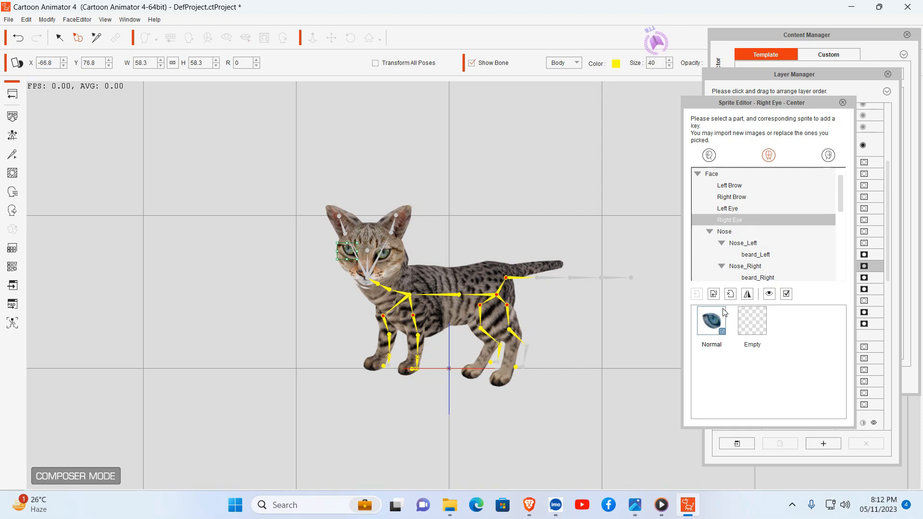
pyautogui.press('Right')
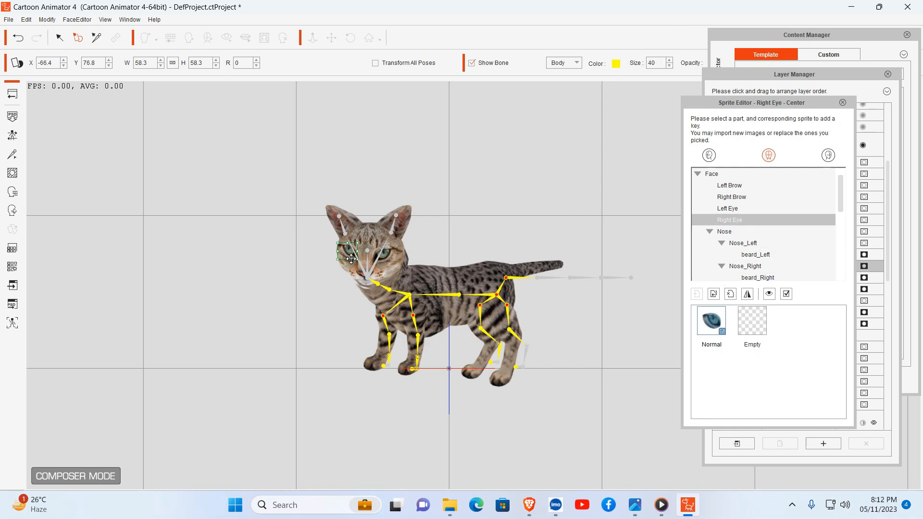
pyautogui.moveTo(342, 262); pyautogui.dragTo(347, 250)
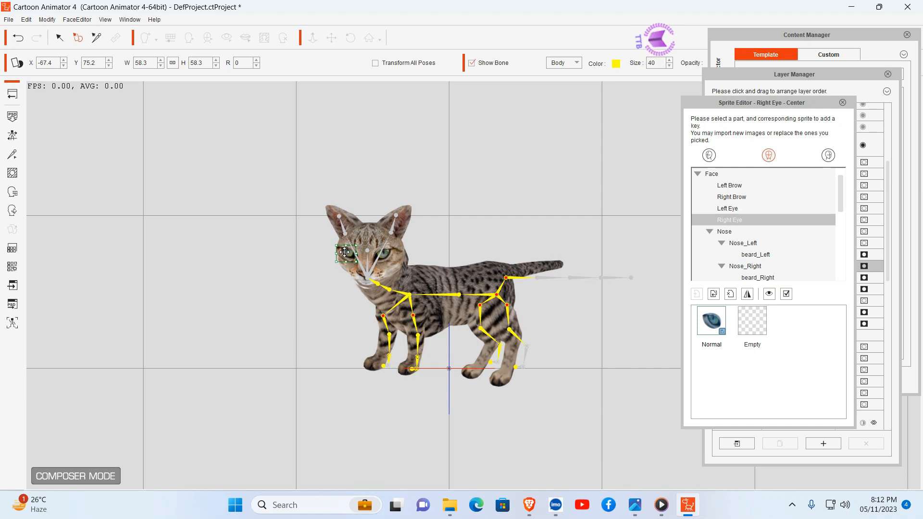
# Step: Replace the Mouth sprite with mouth.png from the Cat Document folder and scale it to about 71.6 in width and height
pyautogui.click(396, 261)
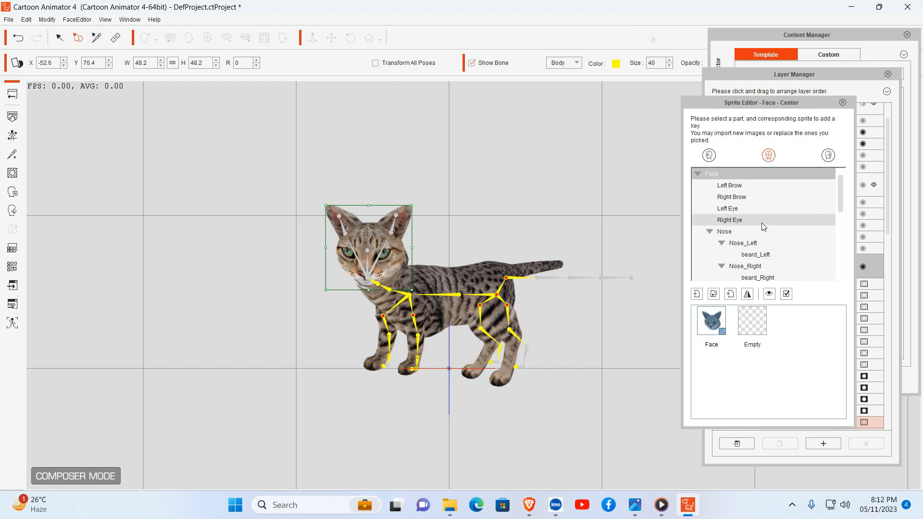
pyautogui.scroll(-2, 740, 230)
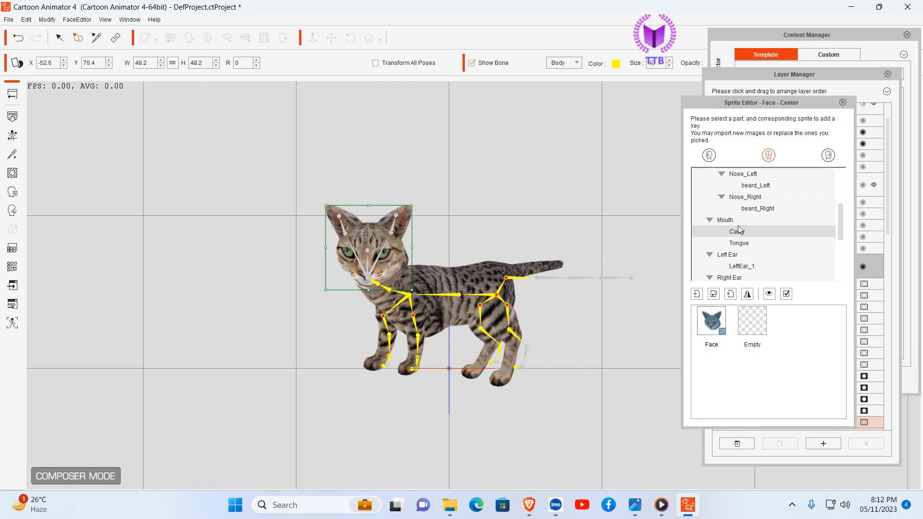
pyautogui.click(729, 220)
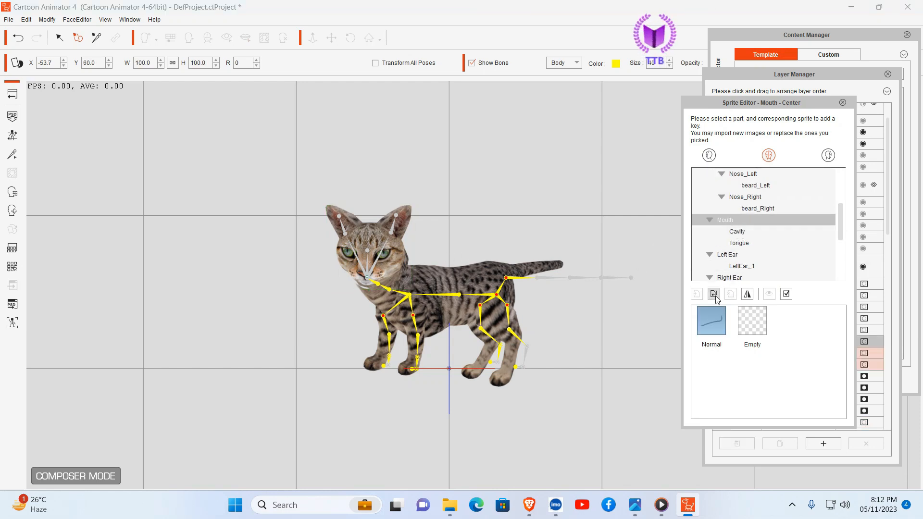
pyautogui.click(714, 296)
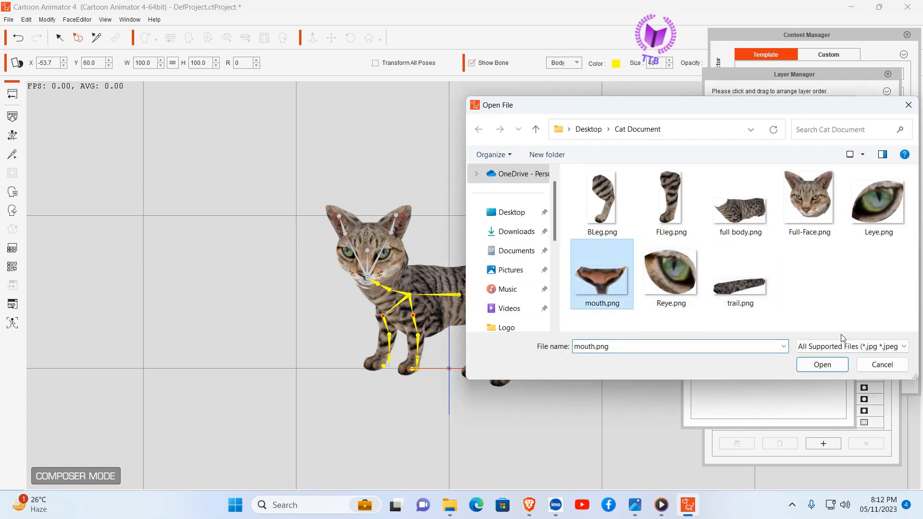
pyautogui.click(822, 364)
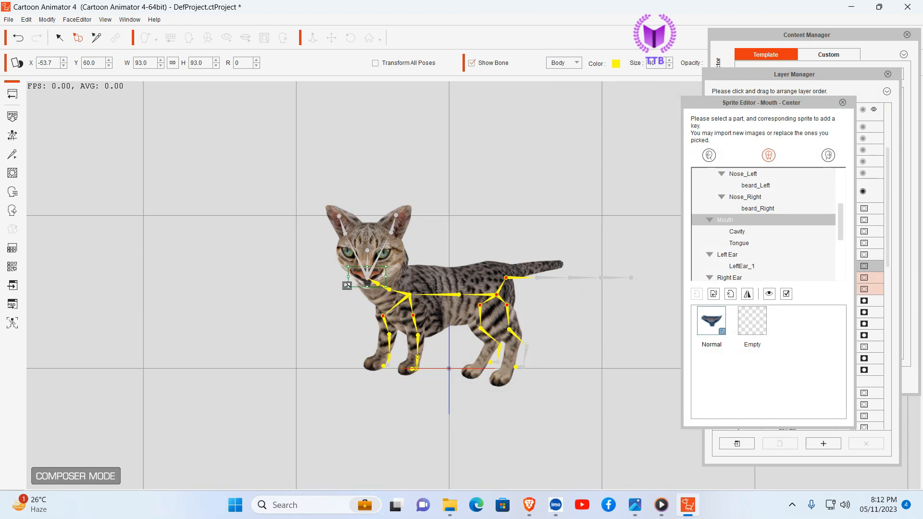
pyautogui.moveTo(346, 285); pyautogui.dragTo(351, 279)
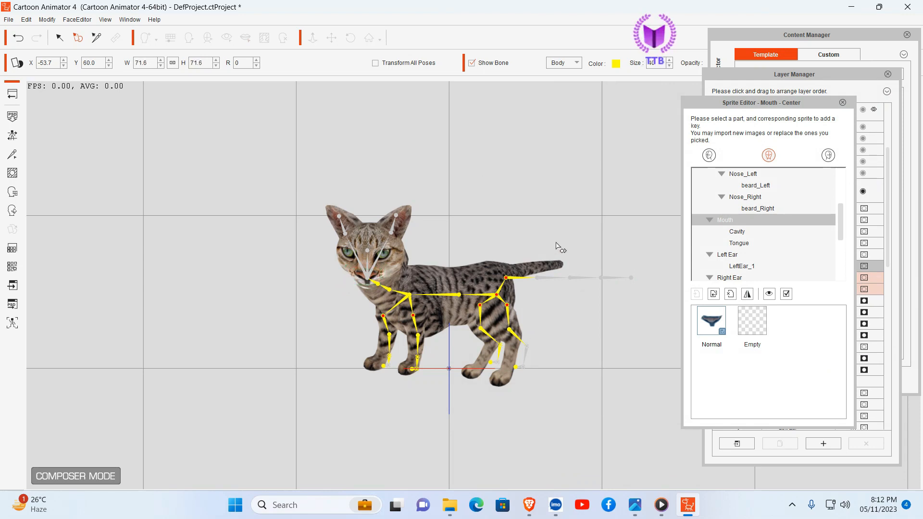
# Step: Scale the Hip body sprite to about 23.7 and the face to about 45.4, placing the face at about X -54.5, Y 72.6
pyautogui.click(433, 268)
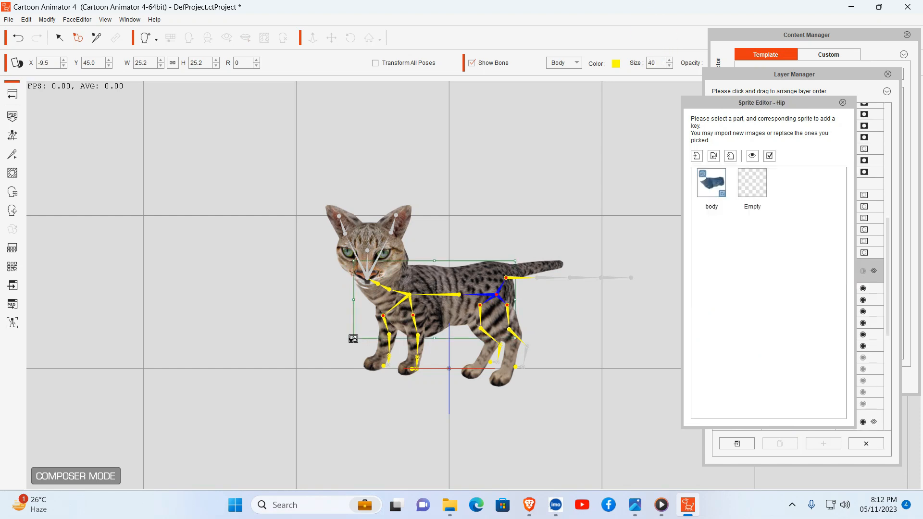
pyautogui.moveTo(354, 336); pyautogui.dragTo(358, 333)
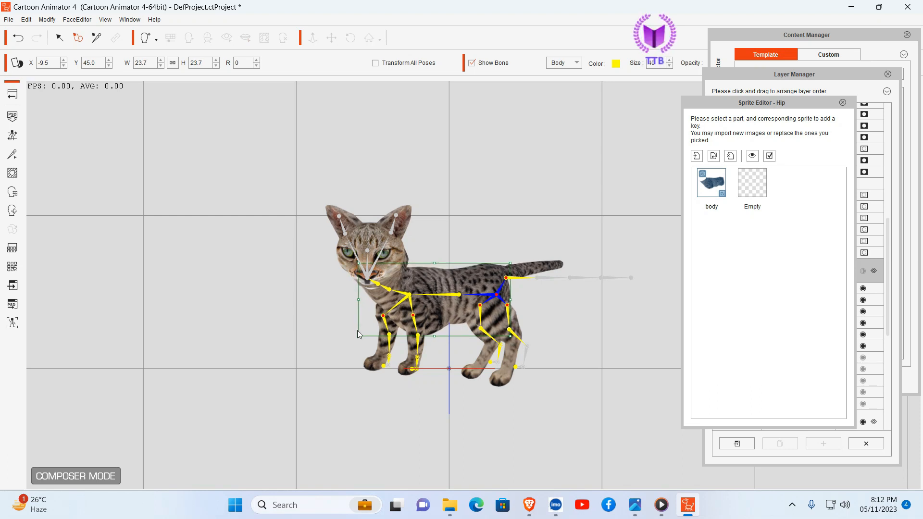
pyautogui.click(378, 243)
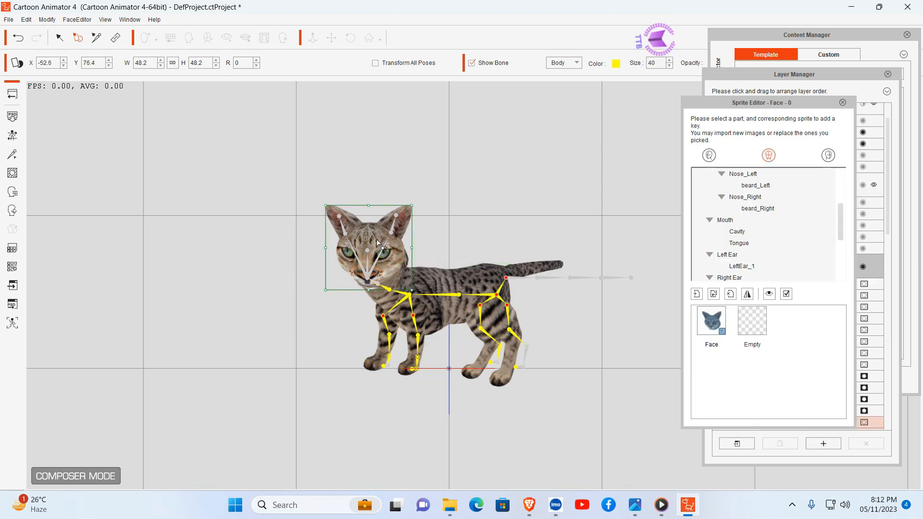
pyautogui.moveTo(329, 208); pyautogui.dragTo(358, 238)
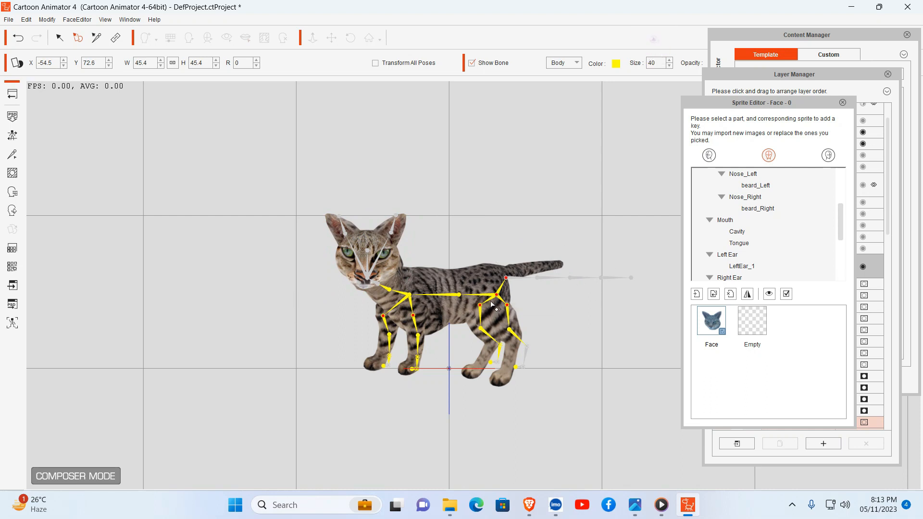
pyautogui.click(842, 103)
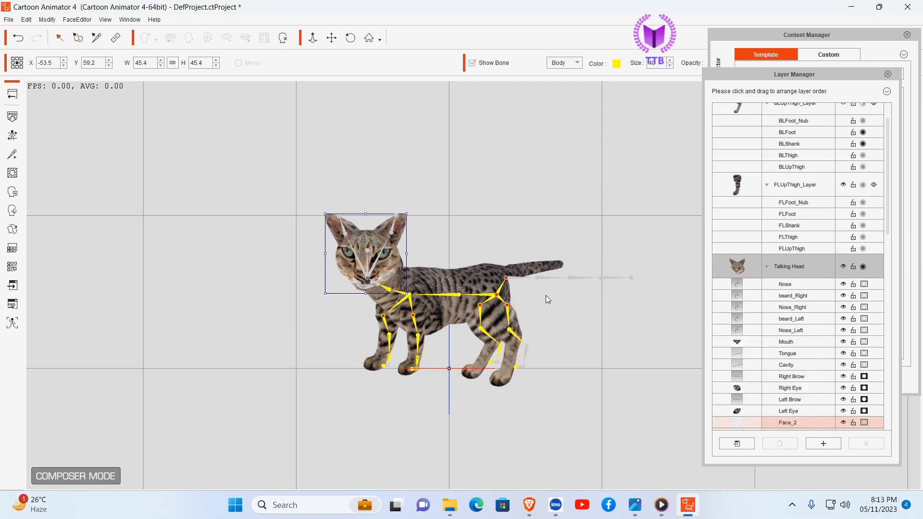
# Step: Open the Bone Editor and move the Tail1 and Tail2 bones up onto the tail image, with Tail2 at about X 49.1, Y 65.7
pyautogui.click(12, 155)
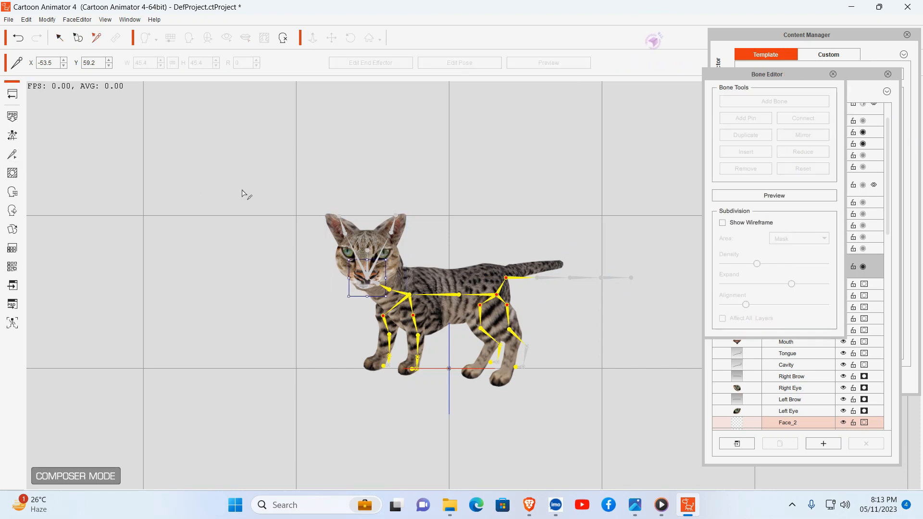
pyautogui.moveTo(804, 74); pyautogui.dragTo(700, 92)
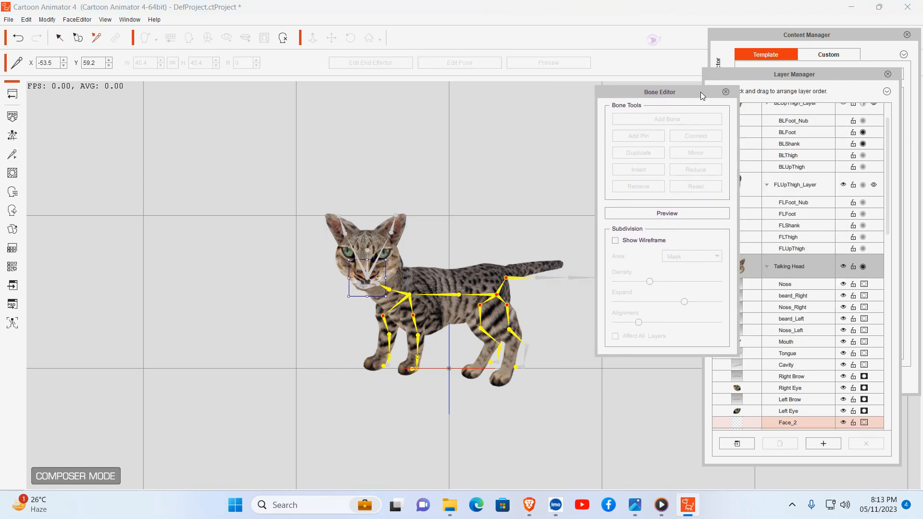
pyautogui.click(507, 278)
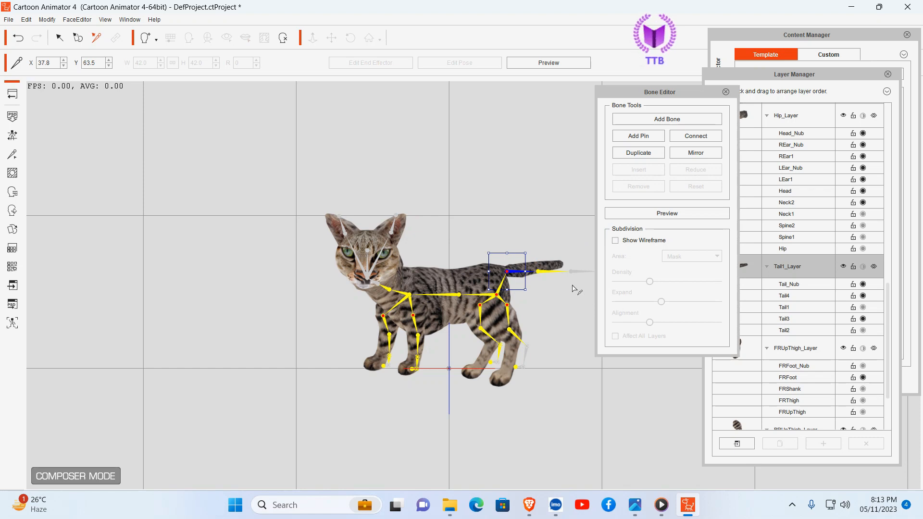
pyautogui.click(541, 273)
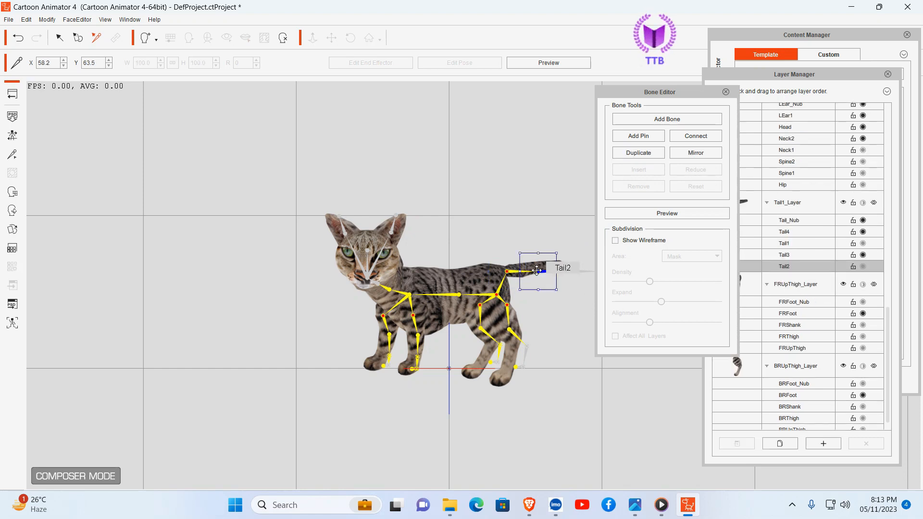
pyautogui.moveTo(537, 271); pyautogui.dragTo(509, 271)
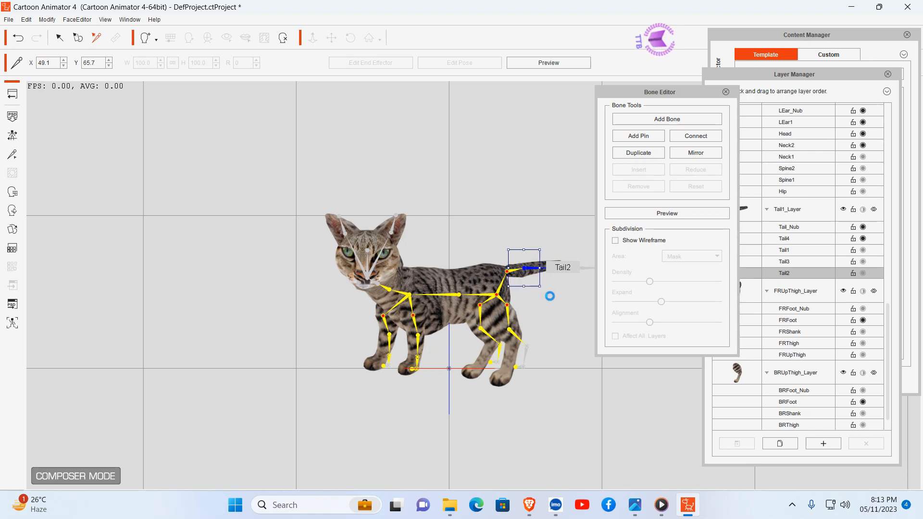
pyautogui.click(559, 302)
# Step: Refine the Tail1 bone to about X 38.8, Y 64.4 and line up the remaining tail bones to the tail's tip
pyautogui.click(510, 270)
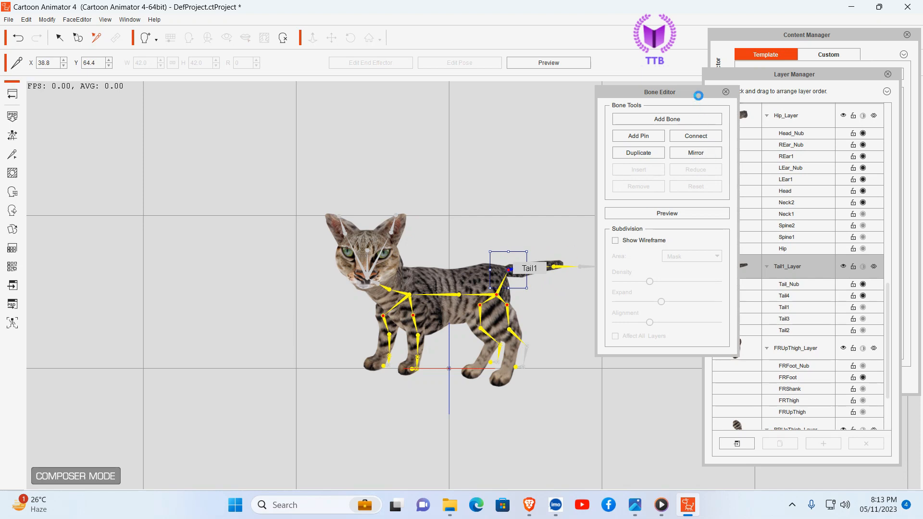
pyautogui.moveTo(696, 92); pyautogui.dragTo(748, 92)
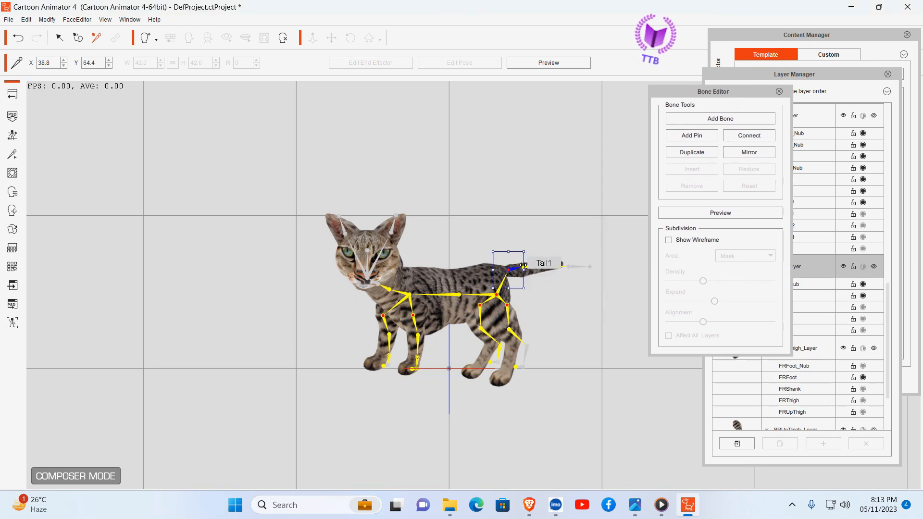
pyautogui.moveTo(523, 265); pyautogui.dragTo(522, 266)
pyautogui.click(554, 289)
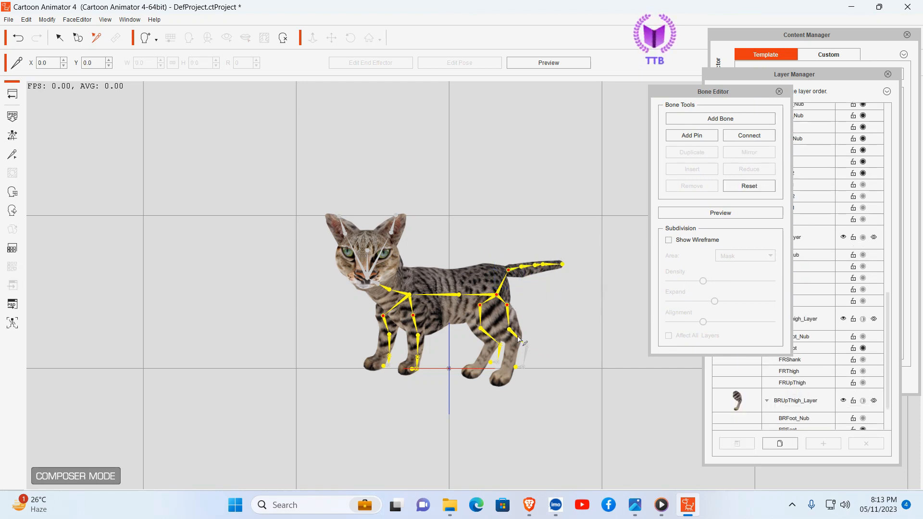
# Step: Move the BLUpThigh bone to about X 34.1, Y 37.2 at the top of the back left leg
pyautogui.click(508, 307)
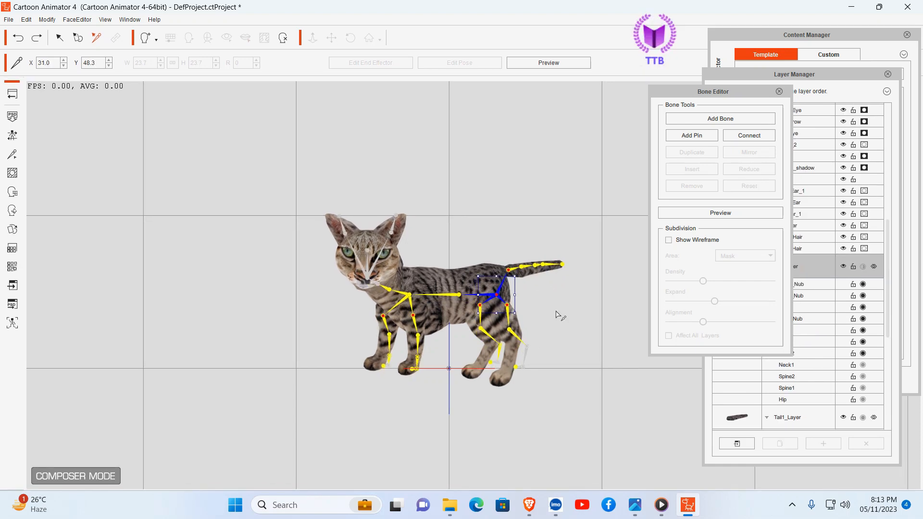
pyautogui.click(508, 304)
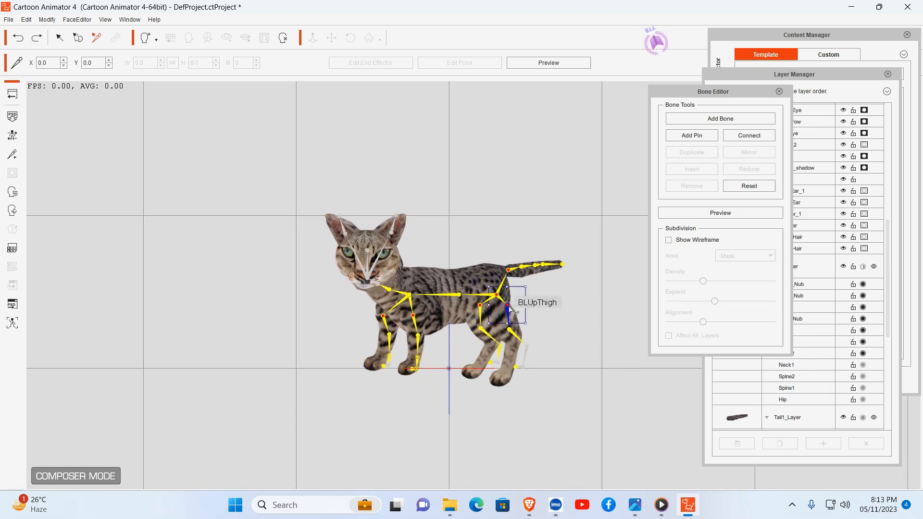
pyautogui.moveTo(508, 304); pyautogui.dragTo(503, 312)
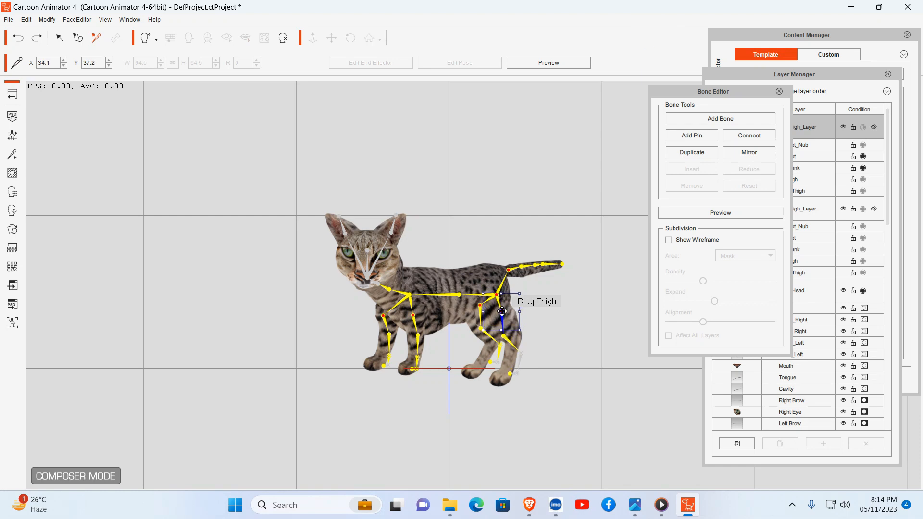
pyautogui.click(580, 332)
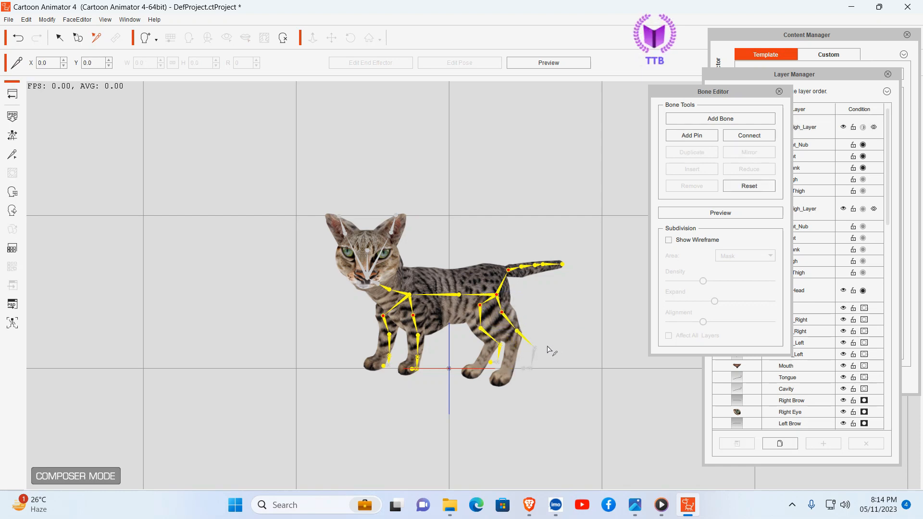
# Step: Reposition the back left thigh, shank and foot bones along the leg image down to the paw
pyautogui.click(534, 349)
pyautogui.moveTo(534, 348); pyautogui.dragTo(506, 369)
pyautogui.click(526, 390)
pyautogui.click(505, 387)
pyautogui.click(577, 375)
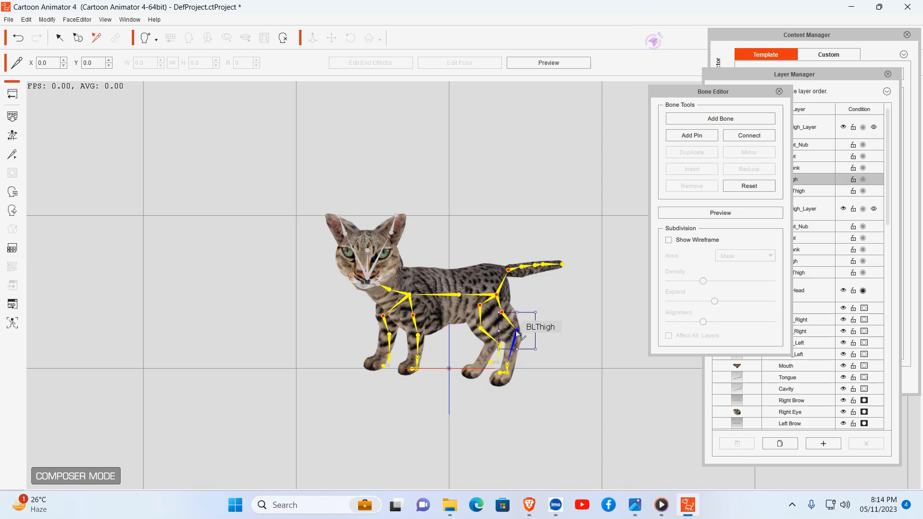
# Step: Move BRUpThigh to about X 20.8, Y 32.1 and align the BRThigh and BRShank bones with the back right leg
pyautogui.click(482, 320)
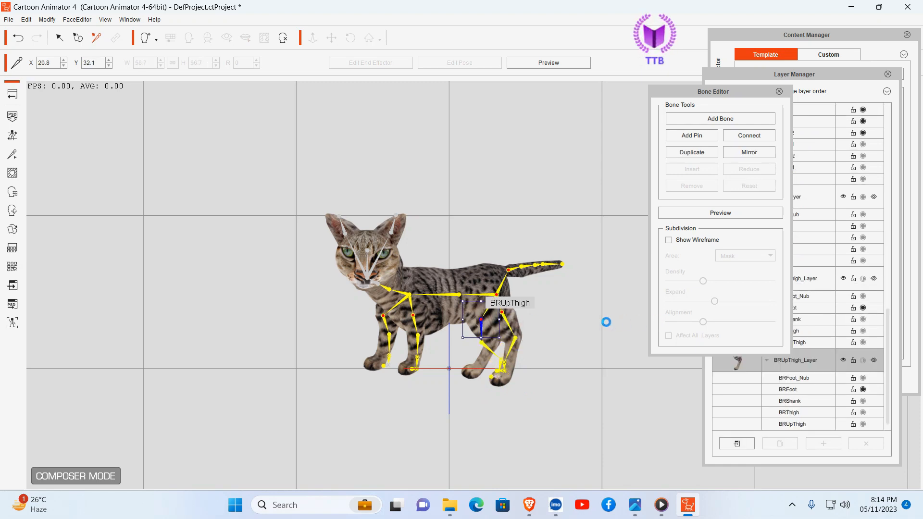
pyautogui.click(596, 334)
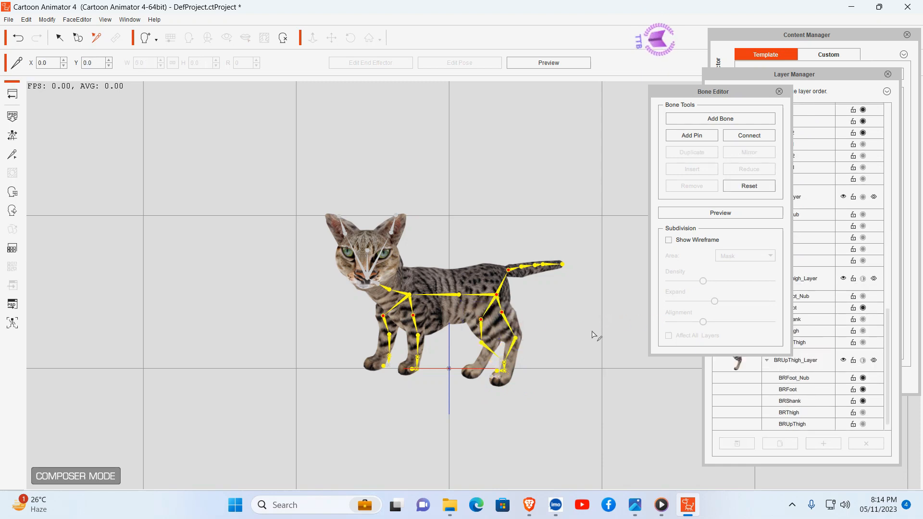
pyautogui.click(484, 345)
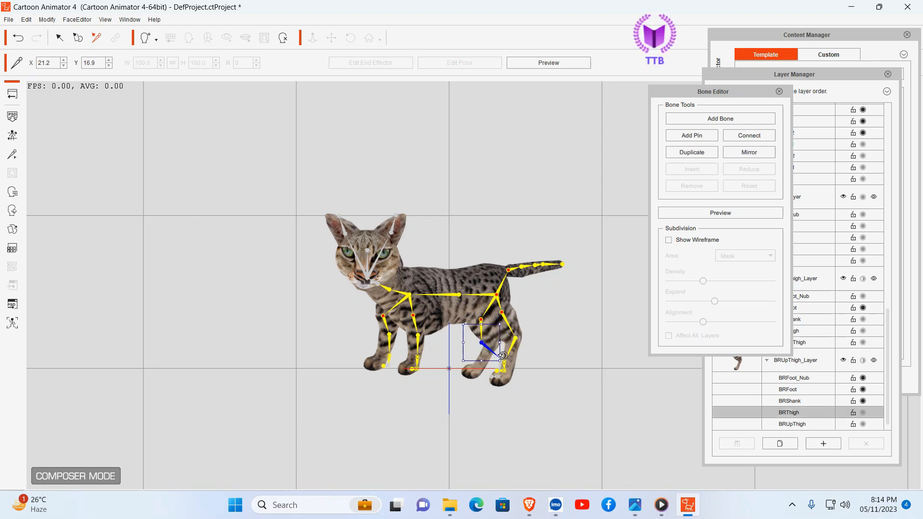
pyautogui.moveTo(499, 364); pyautogui.dragTo(472, 370)
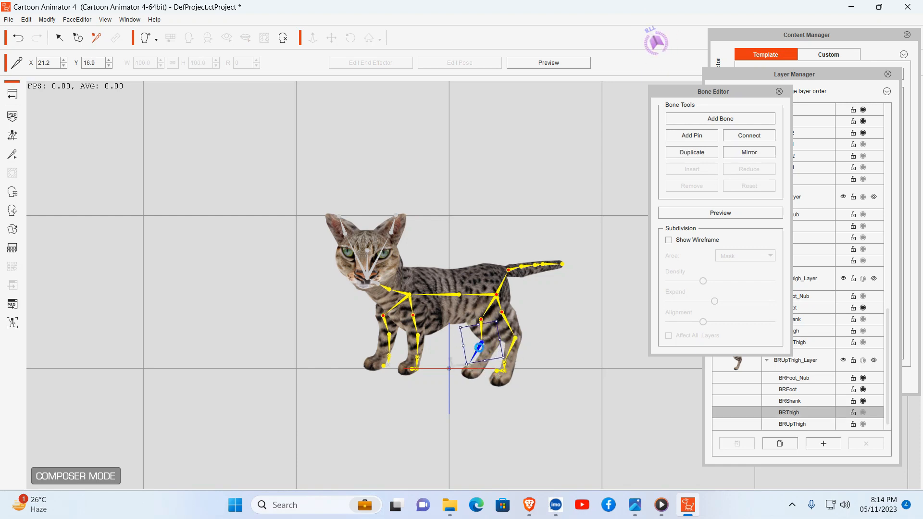
pyautogui.click(484, 345)
pyautogui.click(485, 346)
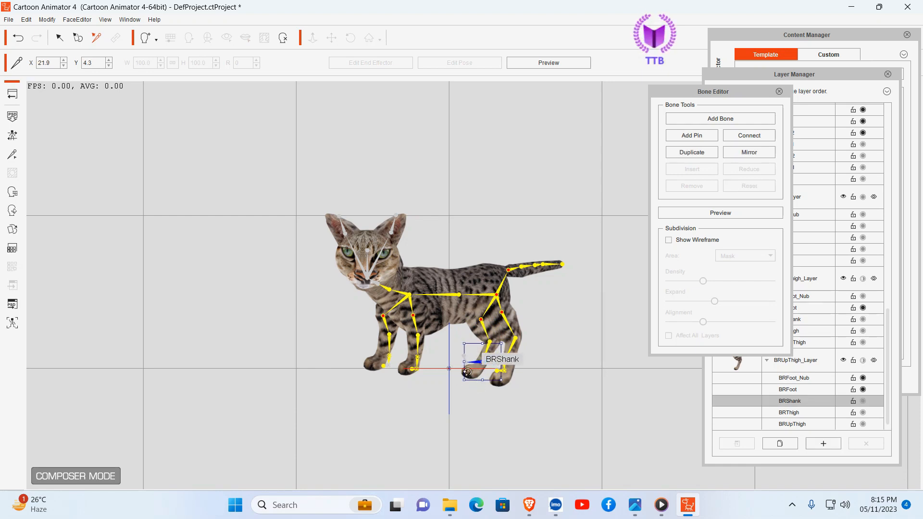
pyautogui.click(562, 388)
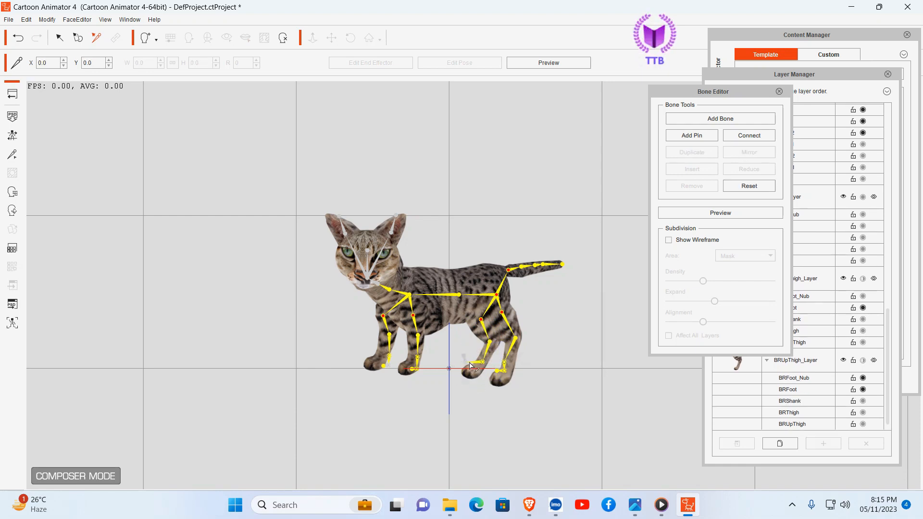
# Step: Place the BRFoot and BRFoot_Nub bones on the back right paw
pyautogui.click(470, 363)
pyautogui.click(463, 372)
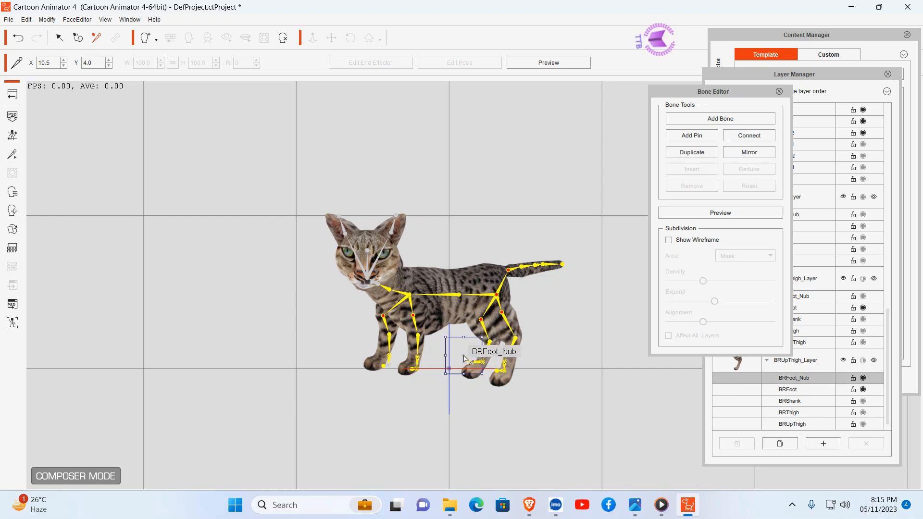
pyautogui.moveTo(448, 350); pyautogui.dragTo(465, 372)
pyautogui.click(552, 404)
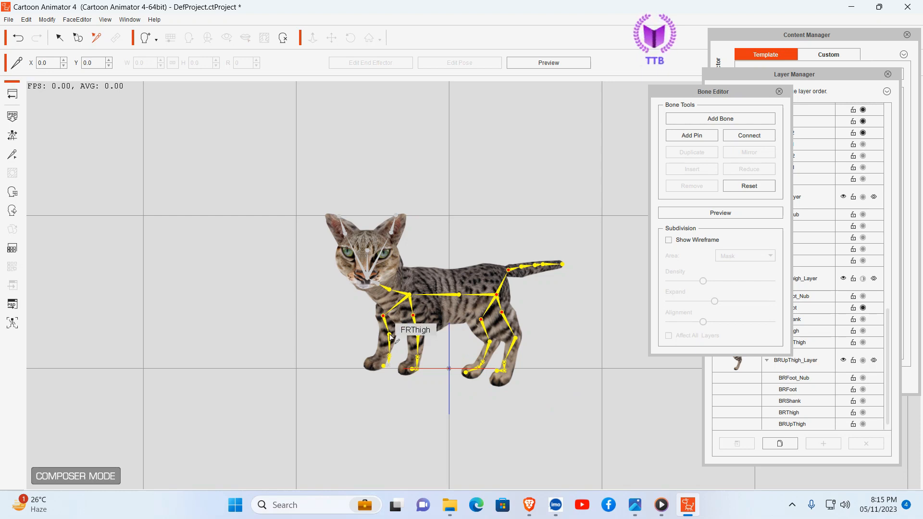
# Step: Align the FRThigh bone with the front right leg and place its lower leg and foot bones on the paw
pyautogui.moveTo(390, 334); pyautogui.dragTo(383, 335)
pyautogui.moveTo(383, 334); pyautogui.dragTo(385, 333)
pyautogui.moveTo(379, 362); pyautogui.dragTo(372, 360)
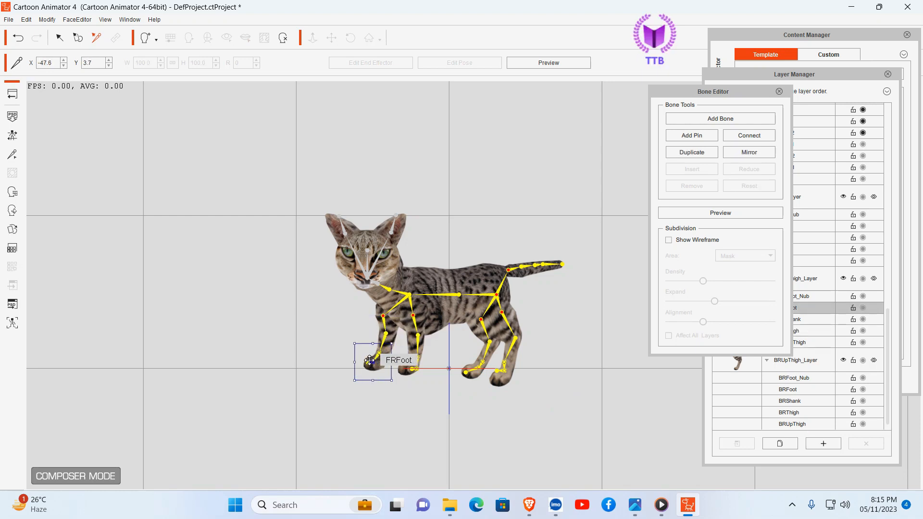
pyautogui.click(390, 404)
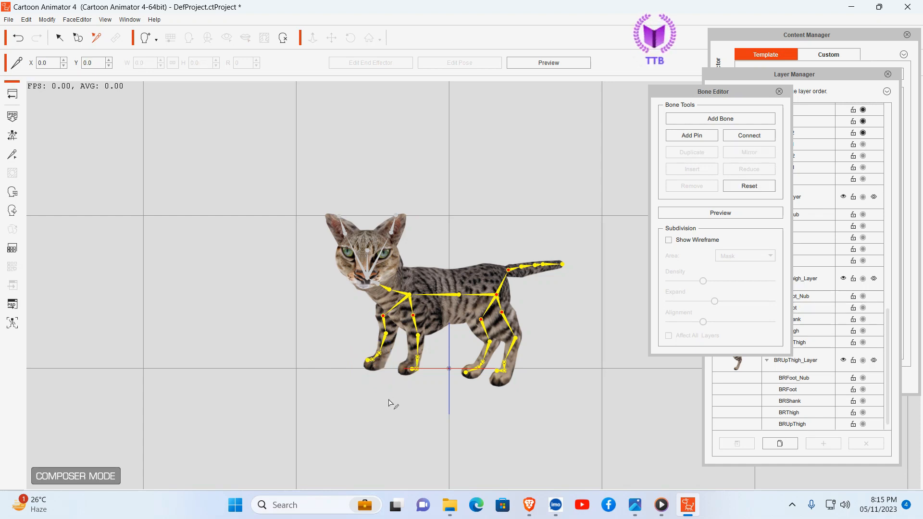
# Step: Align the front left leg bones with the leg image, placing FLThigh at about X -21.4, Y 20.8 and FLFoot on the paw
pyautogui.click(414, 317)
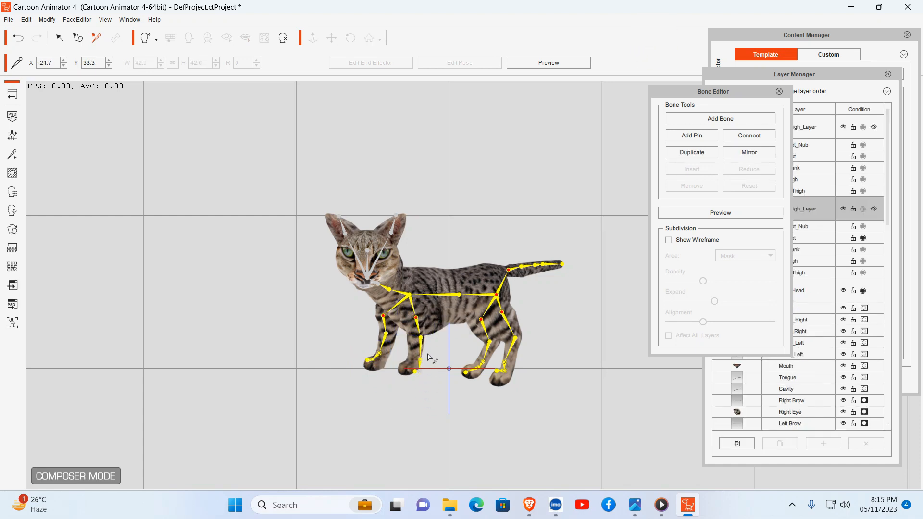
pyautogui.click(419, 335)
pyautogui.moveTo(419, 335); pyautogui.dragTo(417, 335)
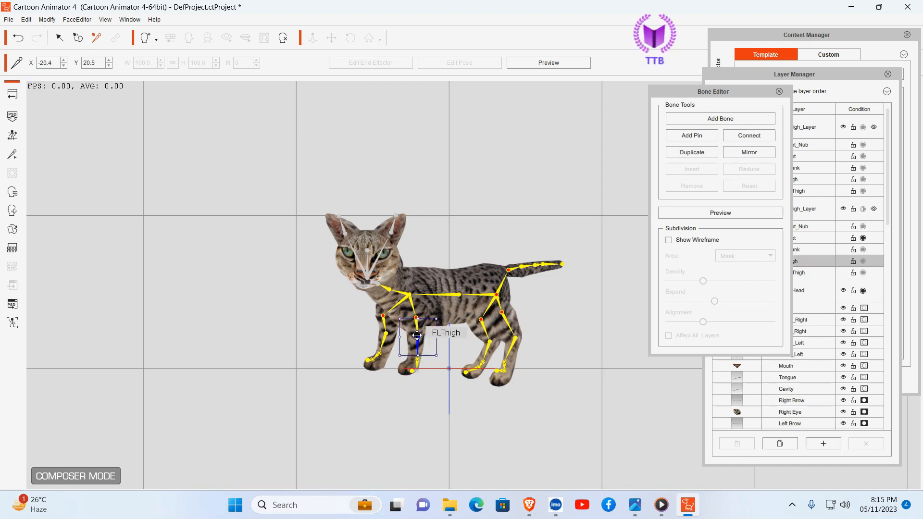
pyautogui.click(443, 418)
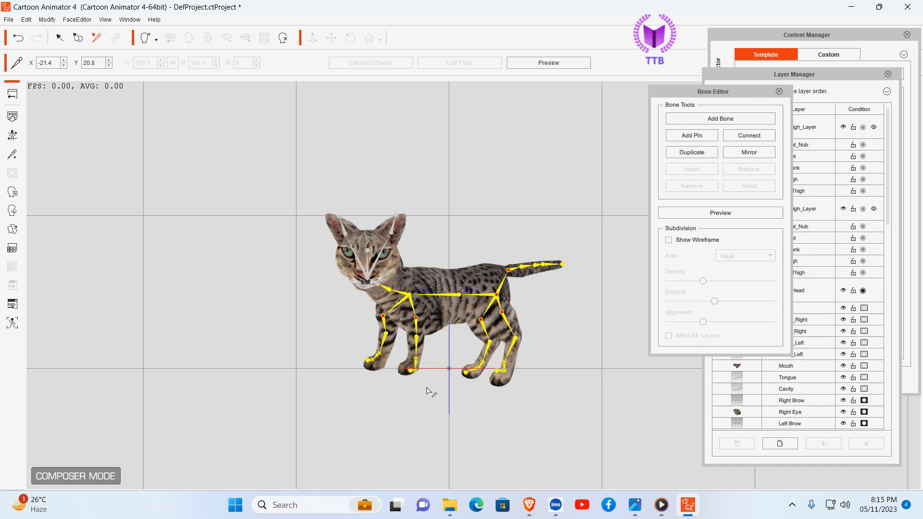
pyautogui.click(416, 373)
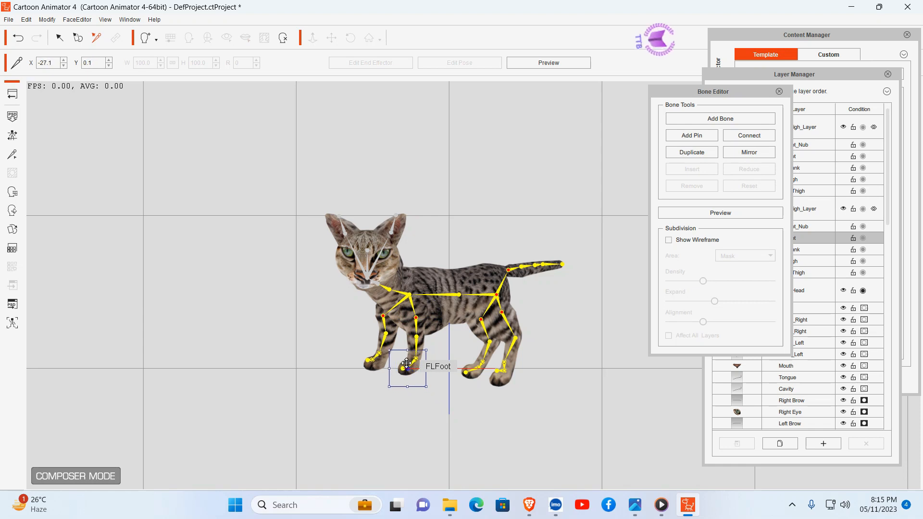
pyautogui.click(431, 411)
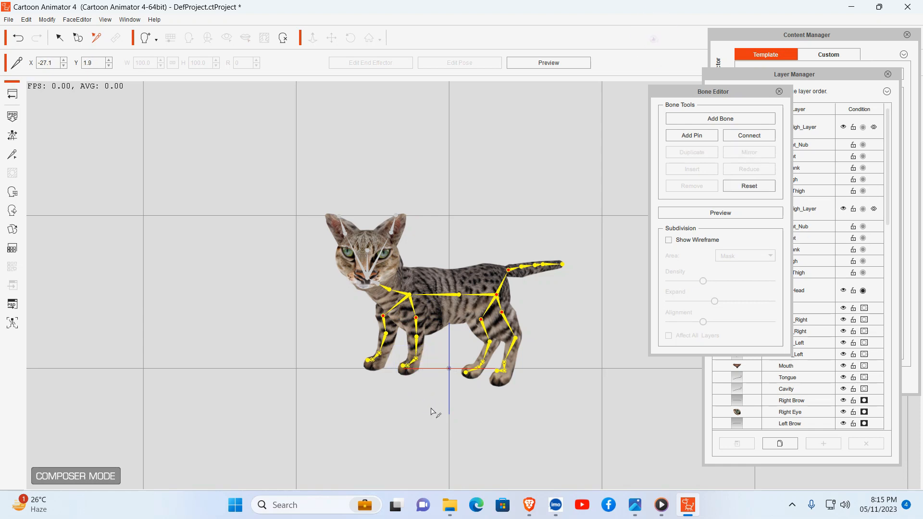
# Step: Rotate the LEar1 and REar1 bones so that they run along the cat's two ears
pyautogui.click(374, 269)
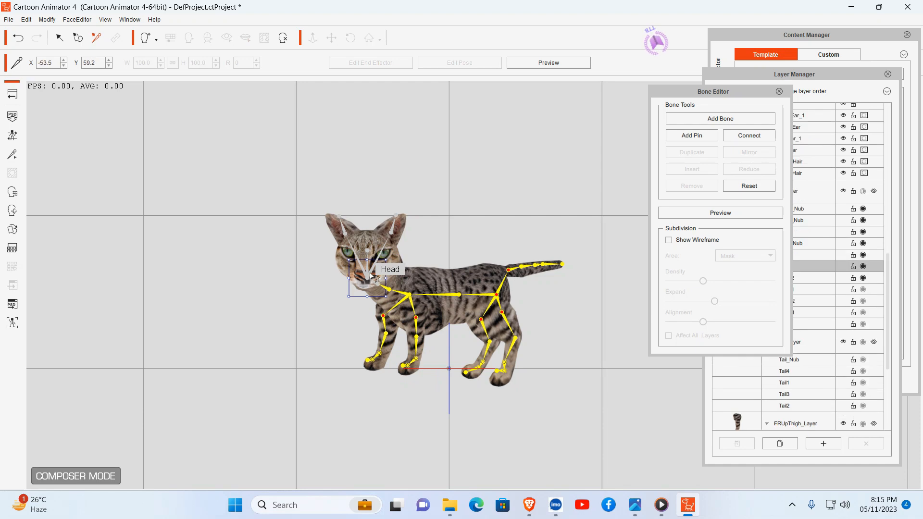
pyautogui.click(395, 234)
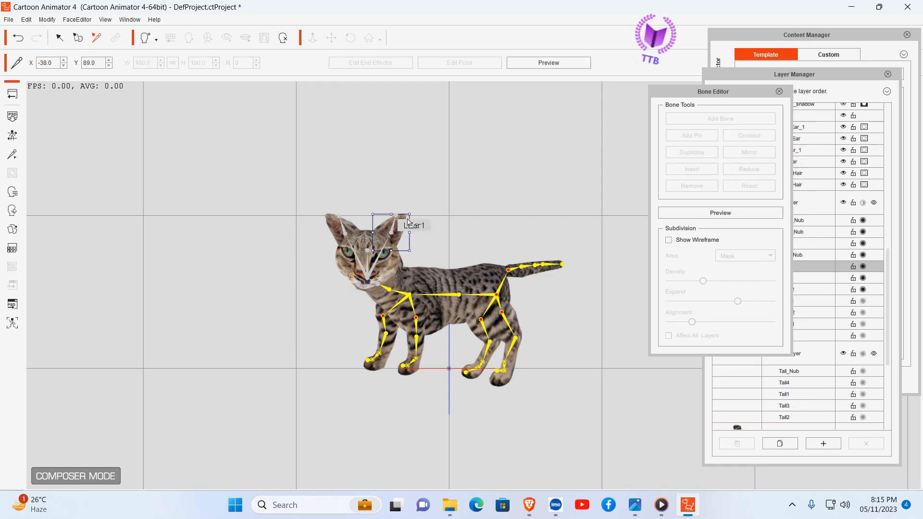
pyautogui.moveTo(405, 207); pyautogui.dragTo(411, 212)
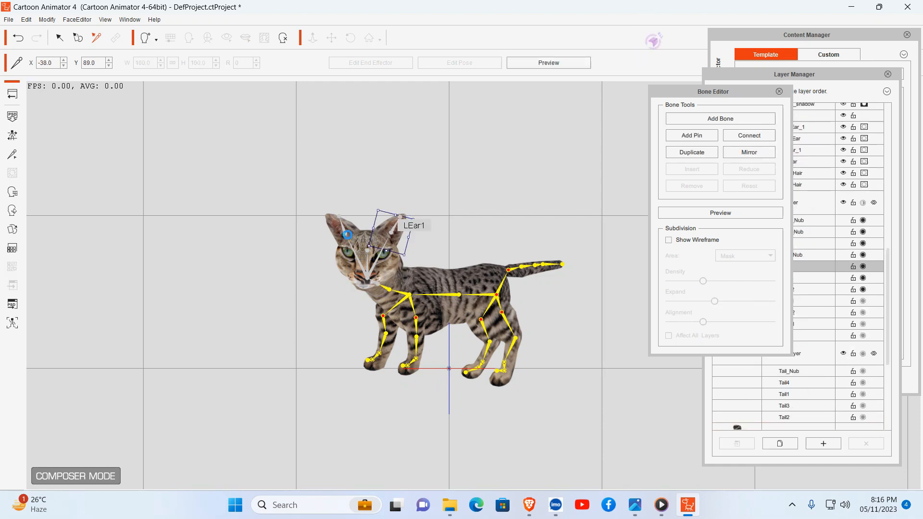
pyautogui.click(349, 235)
pyautogui.click(349, 235)
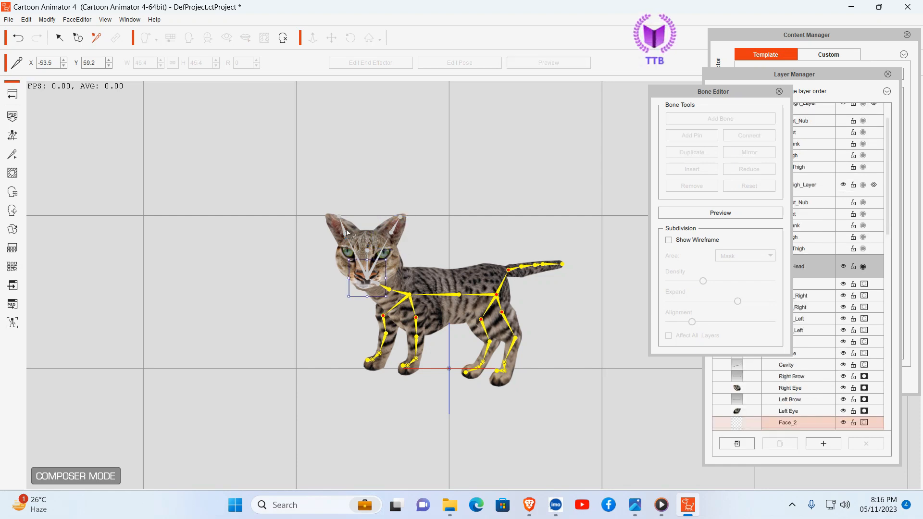
pyautogui.click(346, 234)
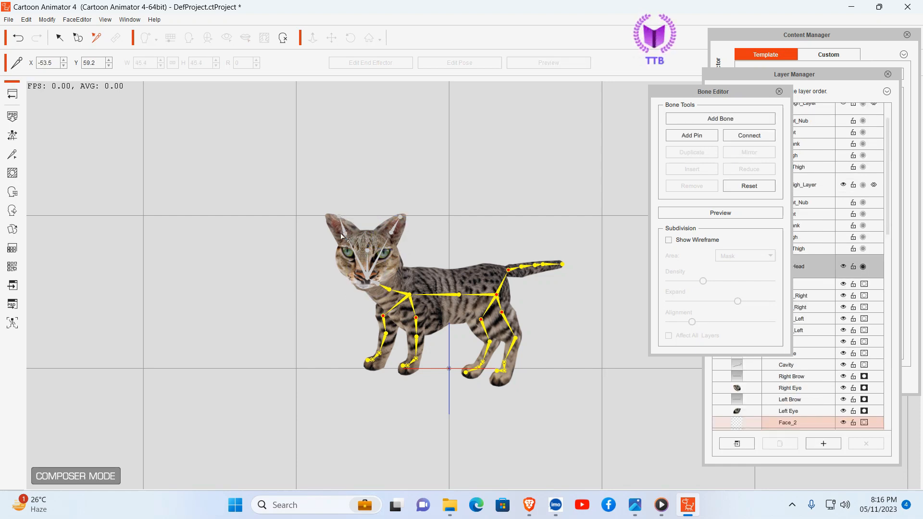
pyautogui.click(345, 233)
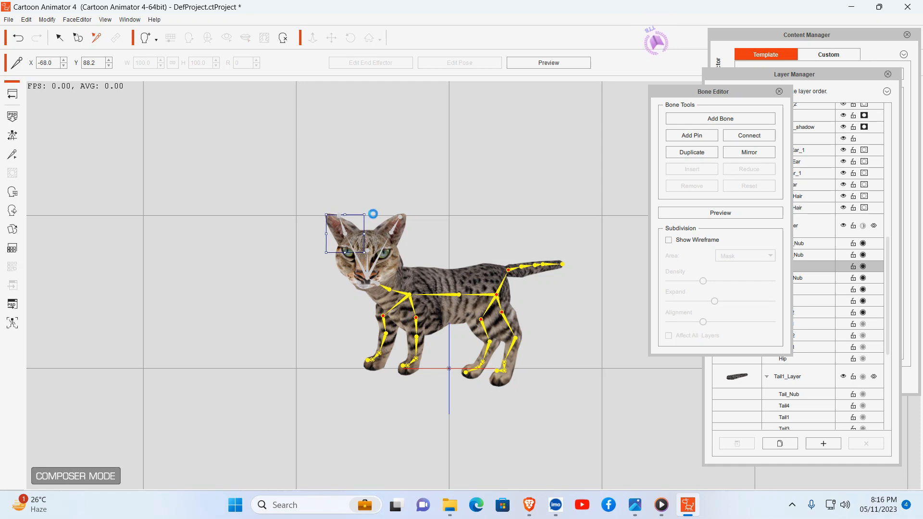
pyautogui.moveTo(372, 214); pyautogui.dragTo(367, 201)
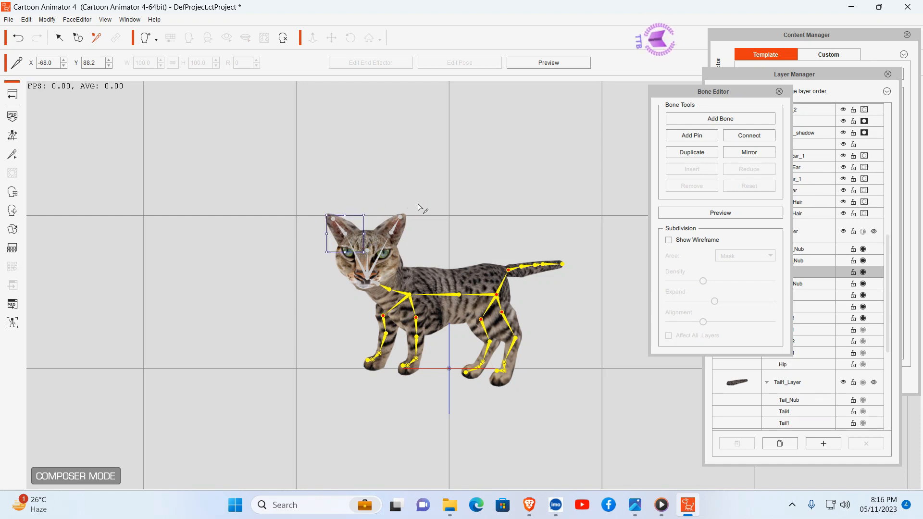
pyautogui.click(585, 330)
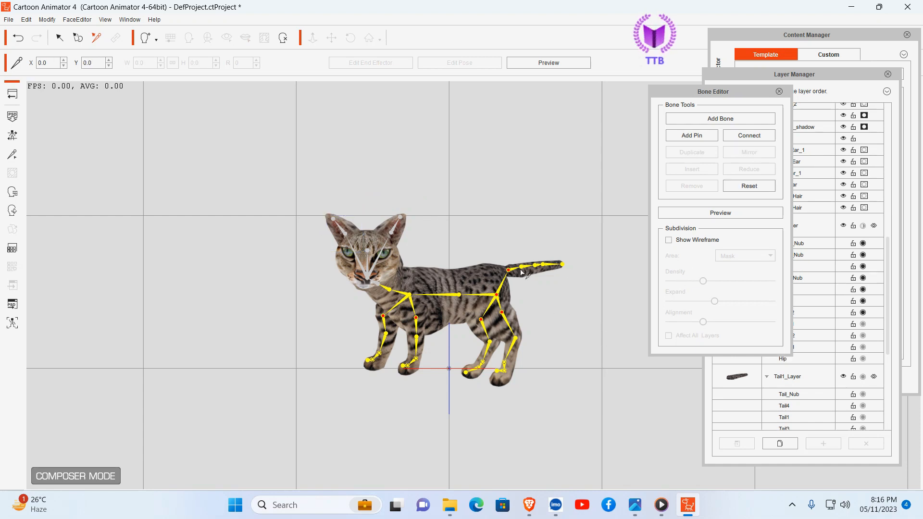
# Step: Preview the rig by swinging the tail slightly upward from the Tail1 bone, and leave bone editing
pyautogui.click(726, 214)
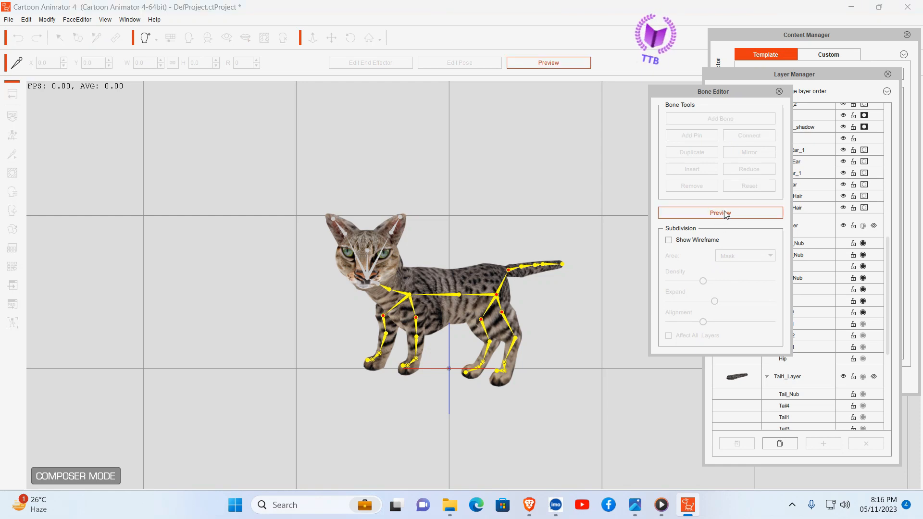
pyautogui.click(509, 273)
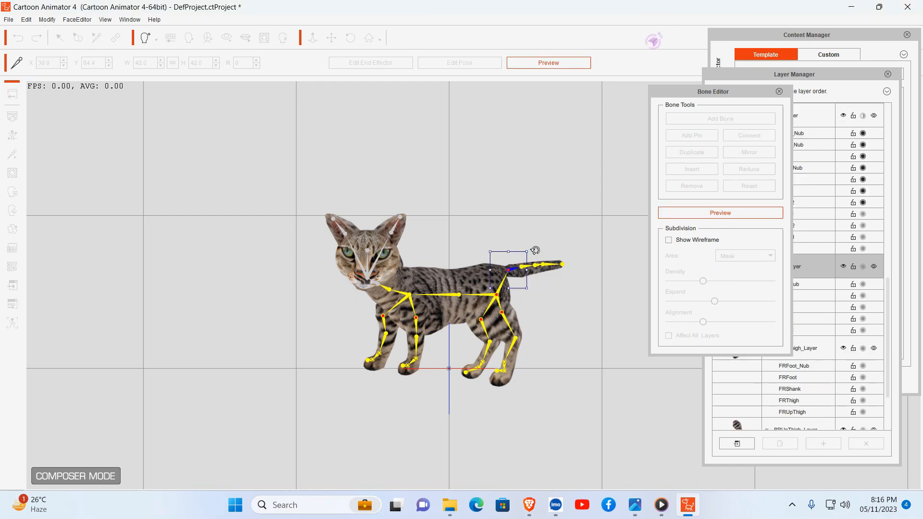
pyautogui.moveTo(534, 251)
pyautogui.mouseDown()
pyautogui.moveTo(532, 231)
pyautogui.moveTo(552, 259)
pyautogui.moveTo(527, 226)
pyautogui.moveTo(537, 244)
pyautogui.mouseUp()
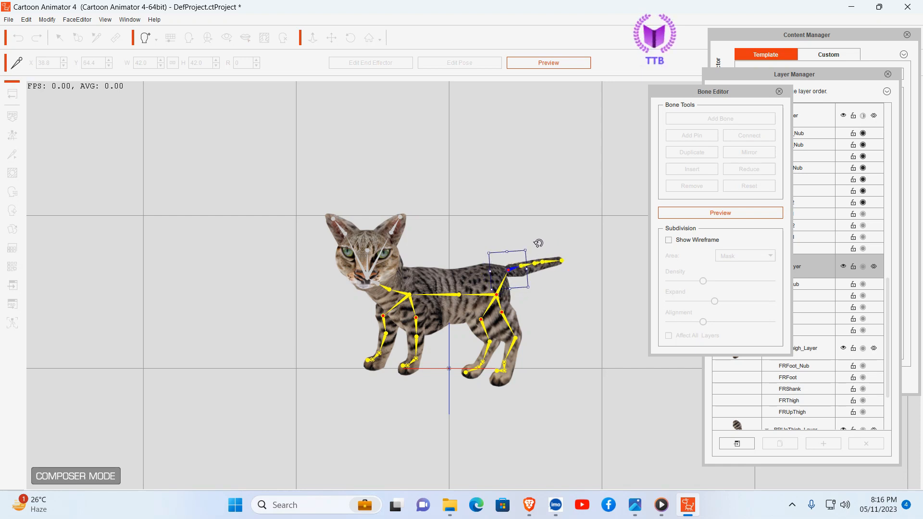
pyautogui.click(779, 92)
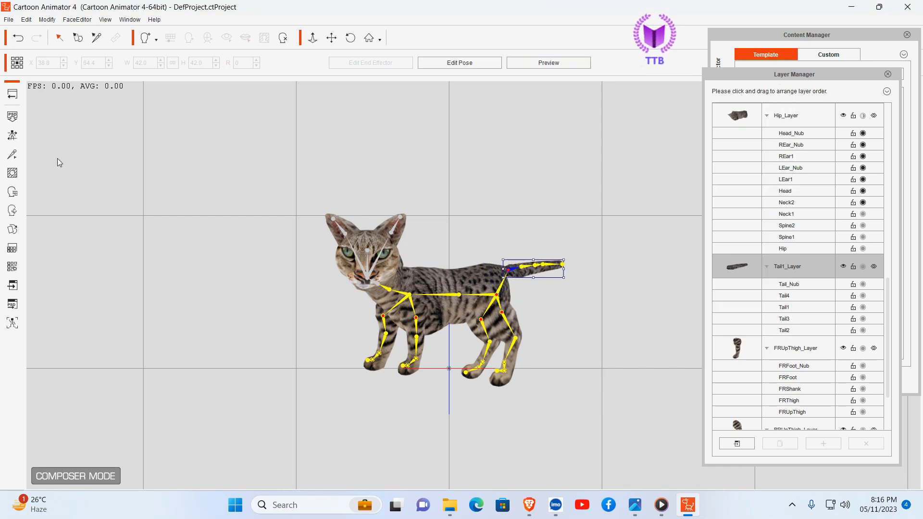
# Step: Reopen bone editing and move the Tail1 bone to about X 42.2, Y 65.0 at the tail's base
pyautogui.click(11, 154)
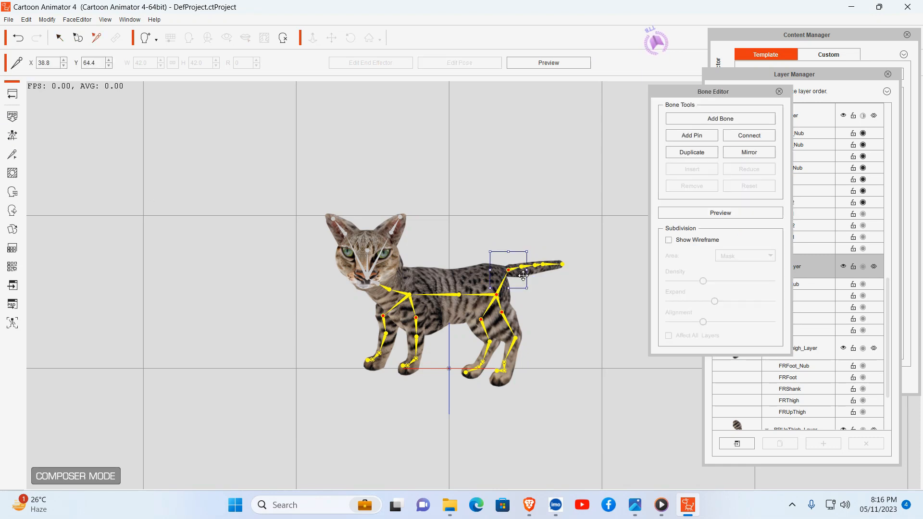
pyautogui.moveTo(512, 270); pyautogui.dragTo(517, 269)
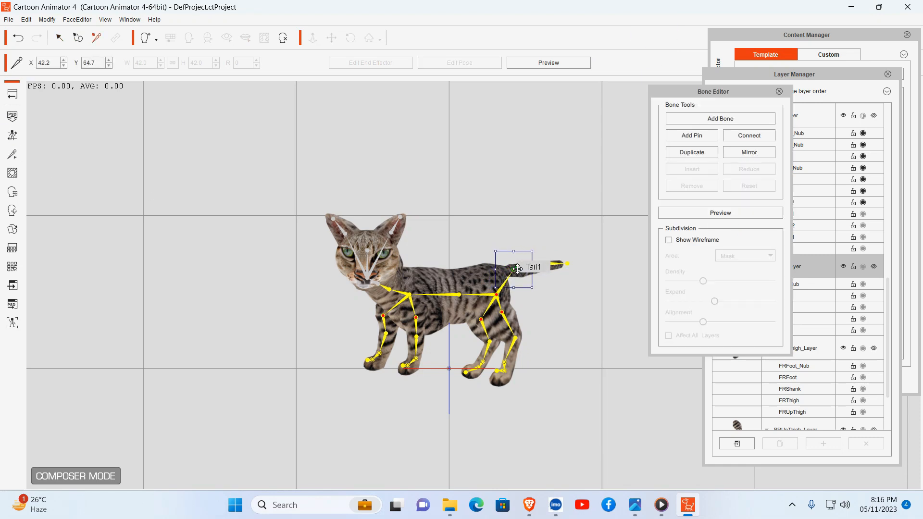
pyautogui.click(559, 301)
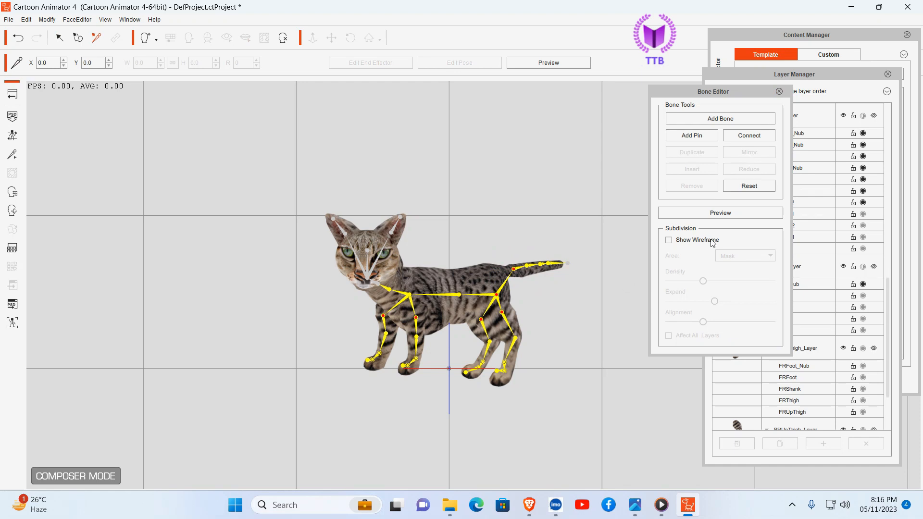
# Step: Preview the tail's movement by rotating the moved Tail1 bone upward, and close the Bone Editor
pyautogui.click(719, 215)
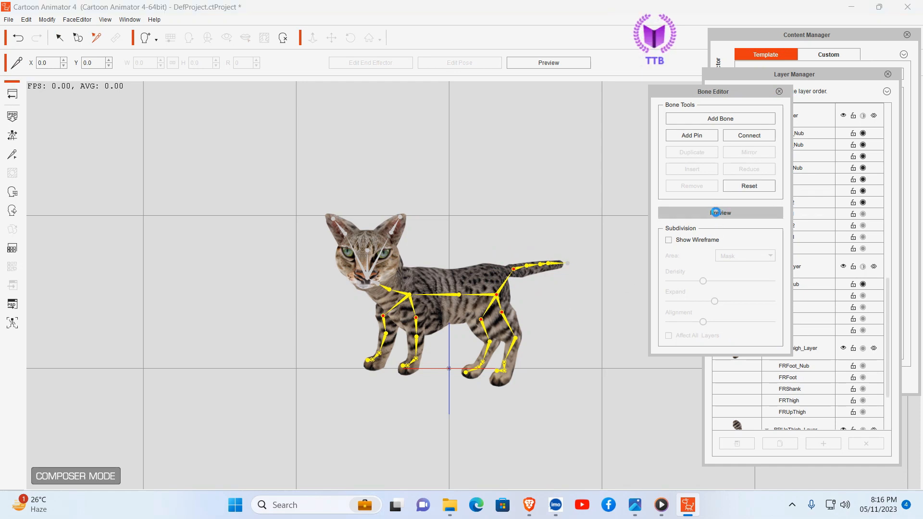
pyautogui.click(514, 270)
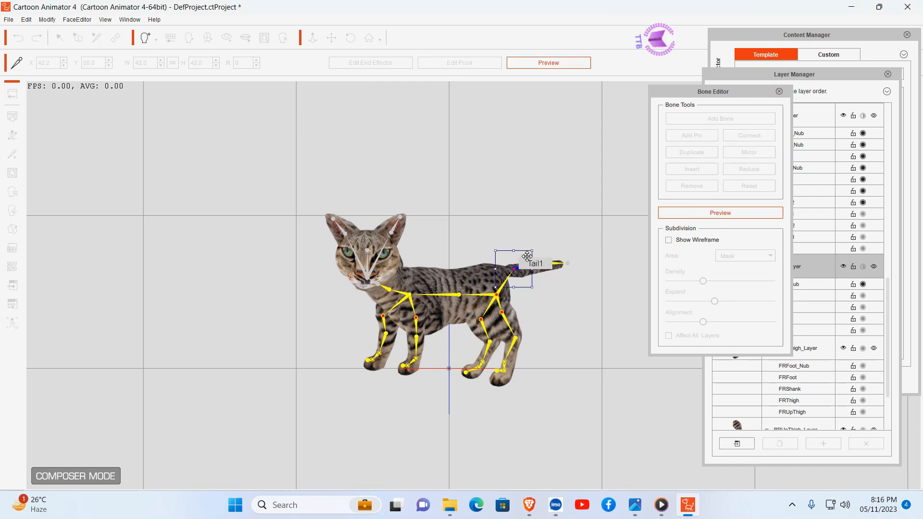
pyautogui.moveTo(531, 248)
pyautogui.mouseDown()
pyautogui.moveTo(524, 230)
pyautogui.moveTo(534, 242)
pyautogui.mouseUp()
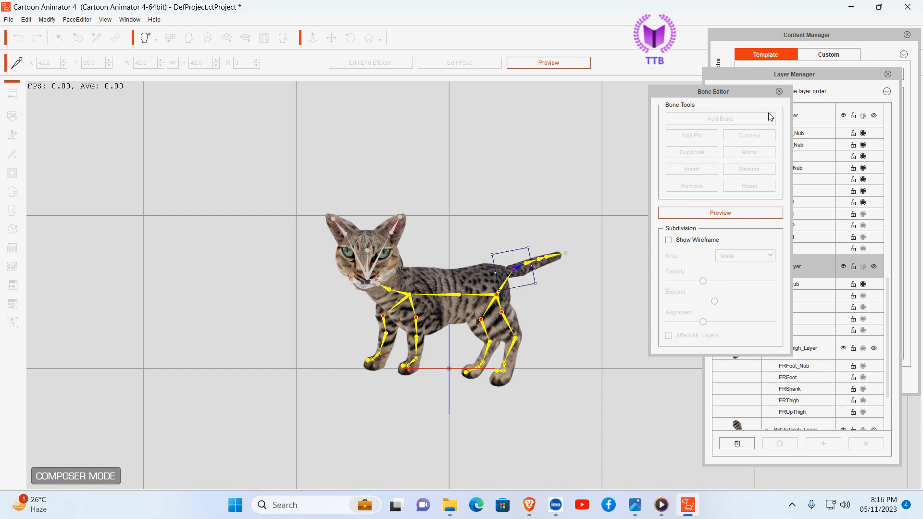
pyautogui.click(779, 91)
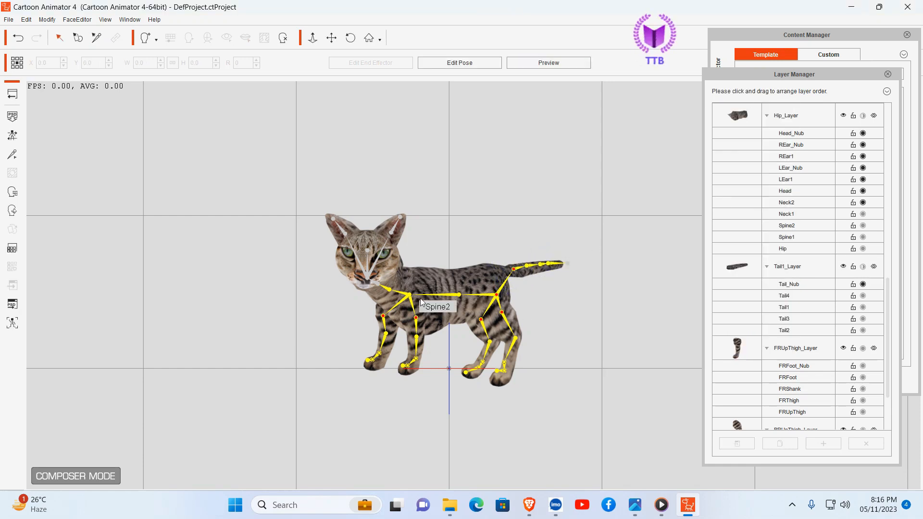
# Step: Open the Sprite Editor and shift the tail sprite toward the body to about X 51.9, Y 64.1
pyautogui.doubleClick(446, 280)
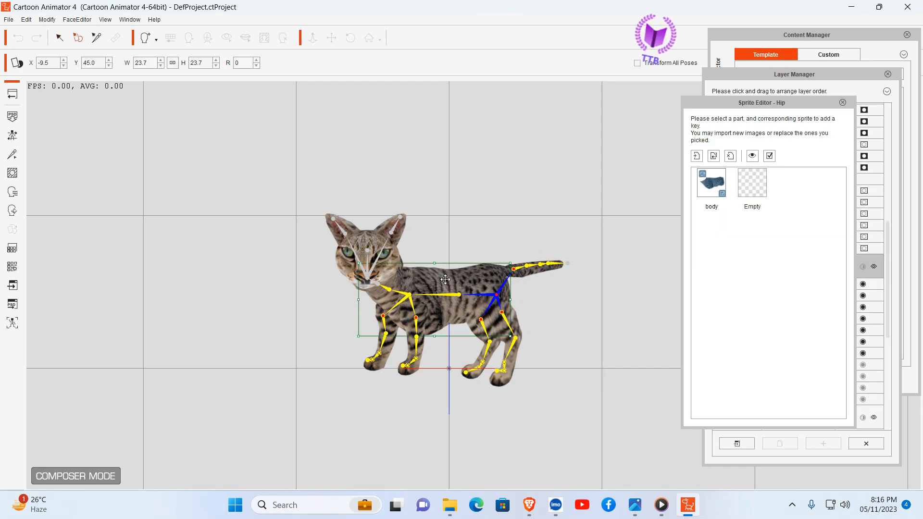
pyautogui.click(538, 267)
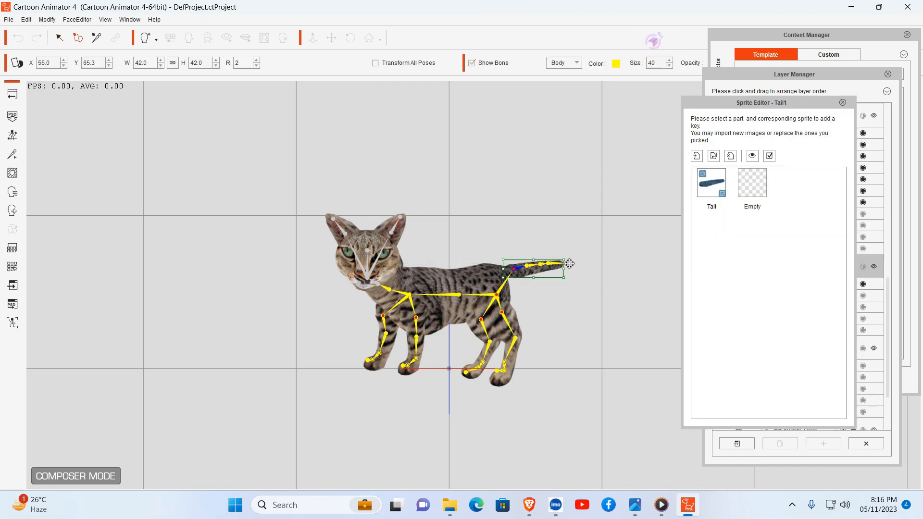
pyautogui.moveTo(554, 267); pyautogui.dragTo(549, 269)
pyautogui.click(596, 291)
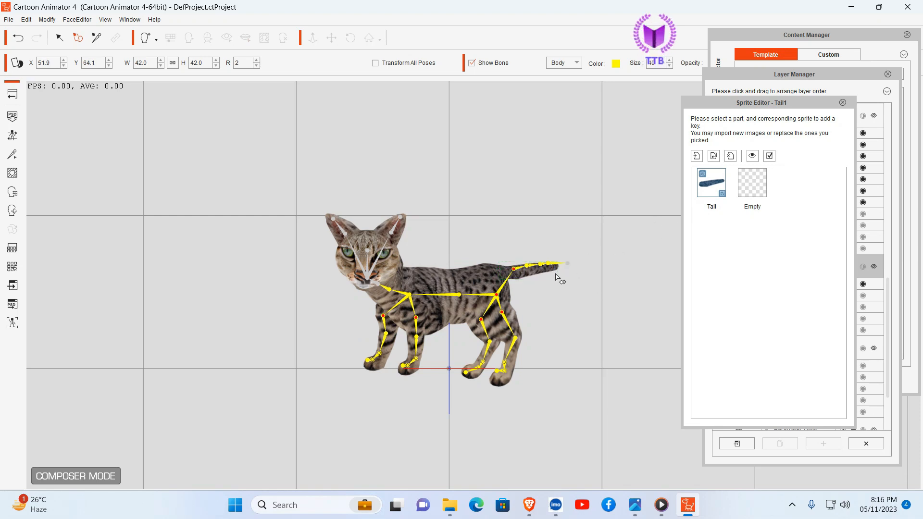
# Step: Return to bone editing and rotate the Tail1 bone slightly downward to follow the tail image
pyautogui.click(13, 154)
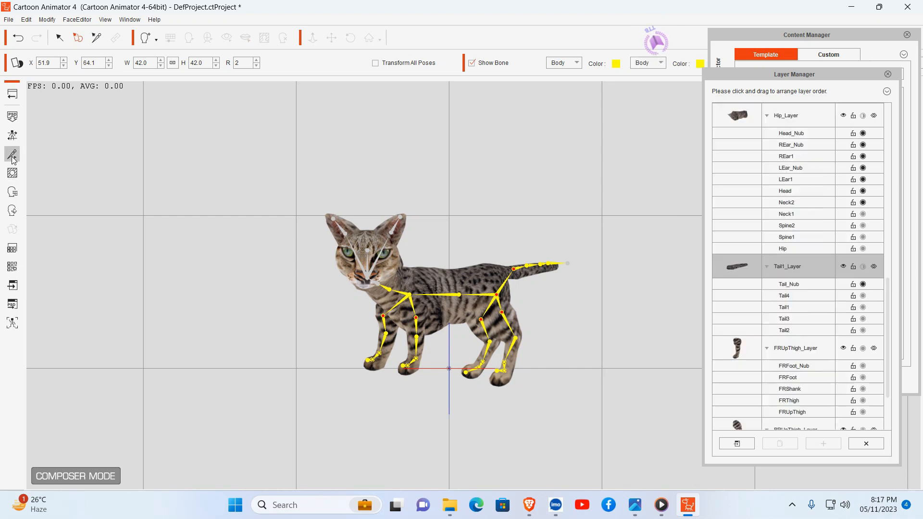
pyautogui.click(517, 271)
pyautogui.moveTo(537, 250)
pyautogui.mouseDown()
pyautogui.moveTo(540, 239)
pyautogui.moveTo(543, 260)
pyautogui.mouseUp()
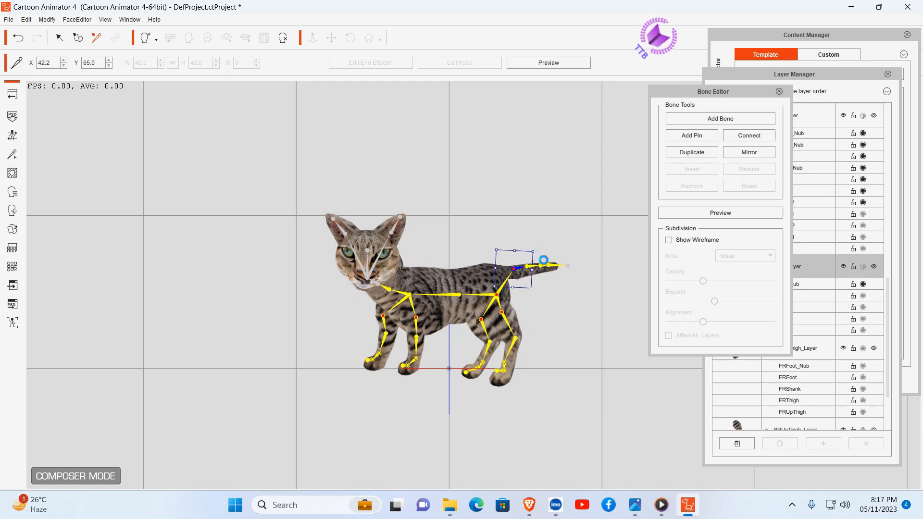
pyautogui.click(590, 305)
# Step: Move the Tail1 bone to about X 41.0, Y 63.5 and the Tail_Nub end bone to about X 76.0, Y 69.0
pyautogui.click(719, 122)
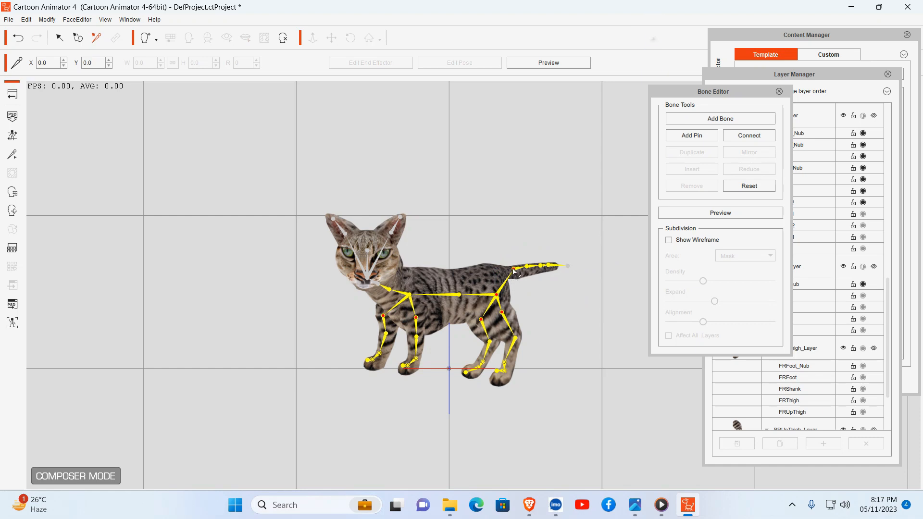
pyautogui.click(515, 268)
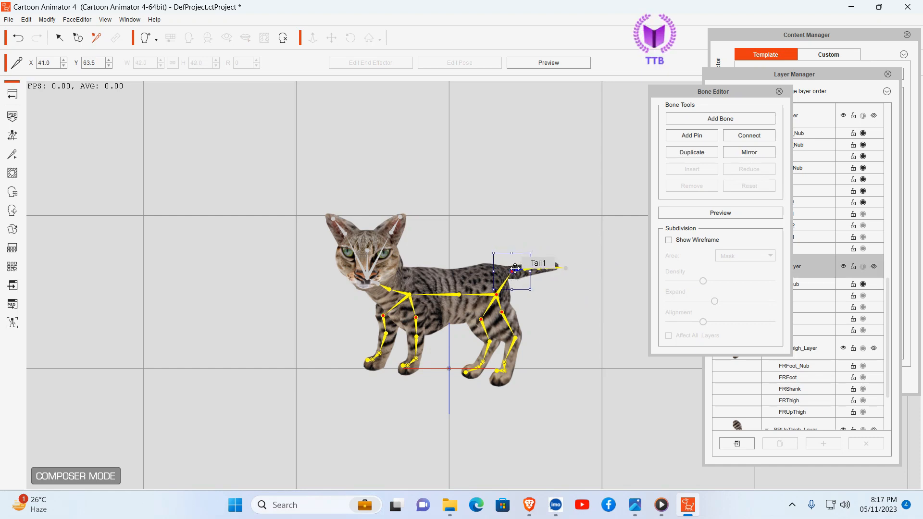
pyautogui.click(582, 287)
pyautogui.moveTo(569, 272); pyautogui.dragTo(569, 263)
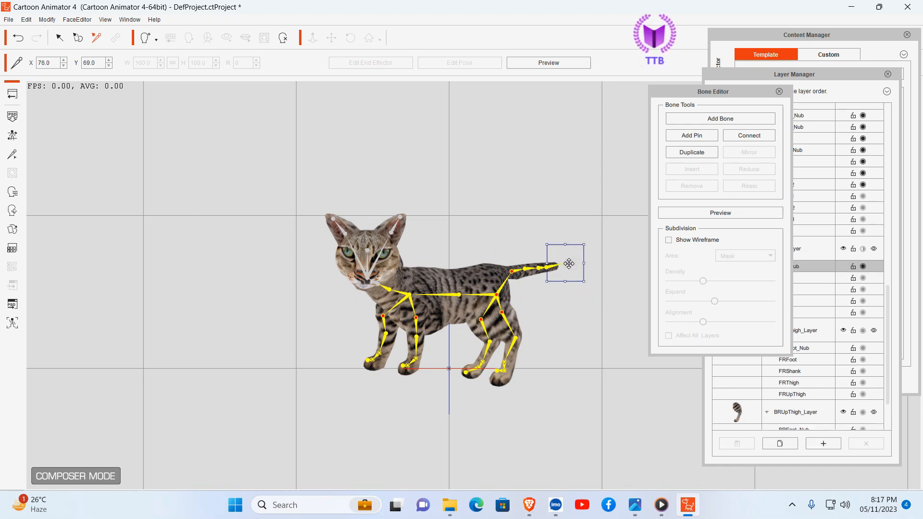
# Step: Preview the realigned tail bones by rotating Tail1 slightly upward
pyautogui.click(711, 212)
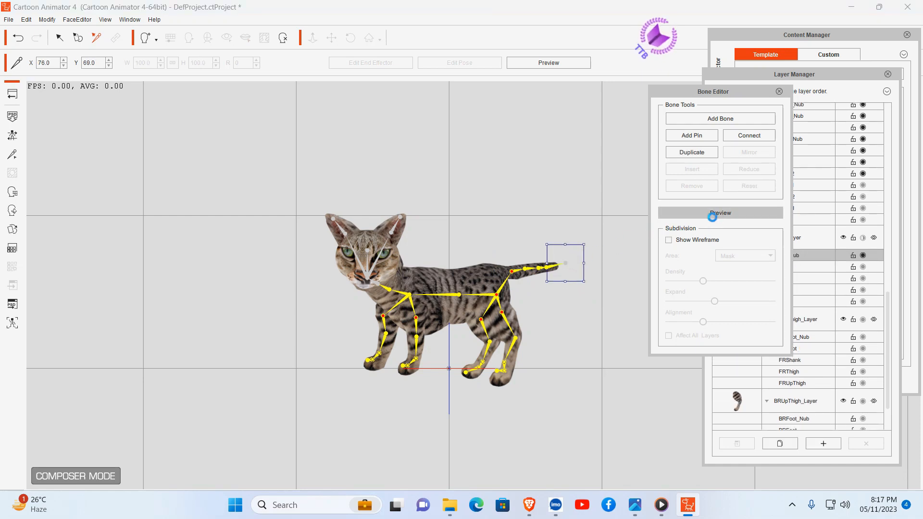
pyautogui.click(516, 273)
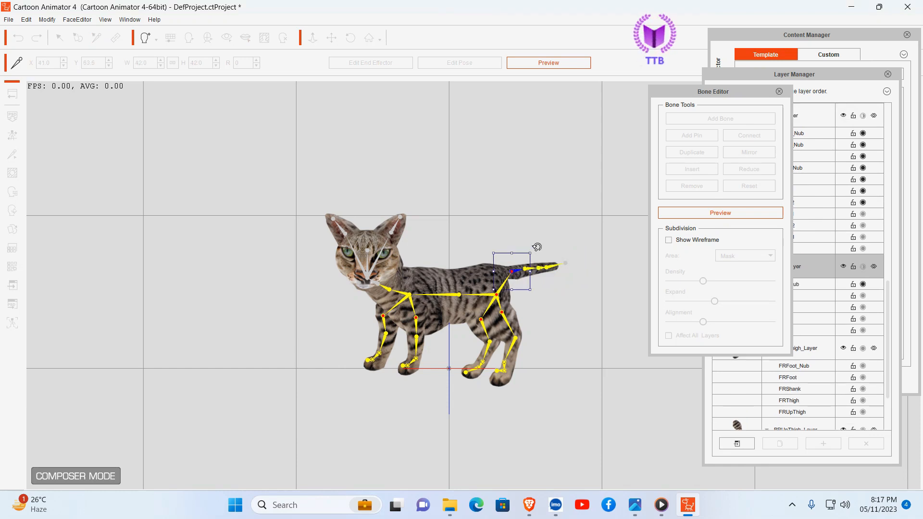
pyautogui.moveTo(537, 247)
pyautogui.mouseDown()
pyautogui.moveTo(526, 229)
pyautogui.moveTo(539, 254)
pyautogui.moveTo(537, 245)
pyautogui.mouseUp()
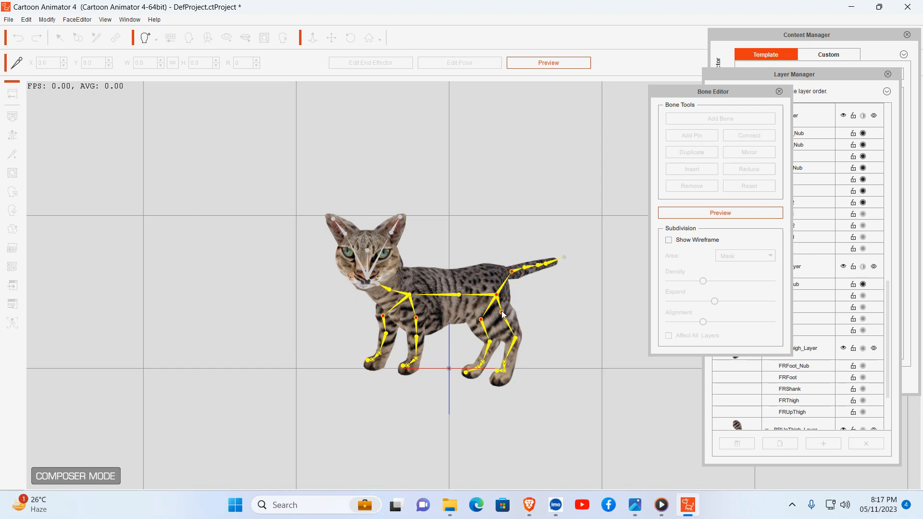
# Step: Preview the rig's leg movement by rotating the BLThigh bone and the FLUpThigh and FLThigh bones
pyautogui.click(519, 312)
pyautogui.moveTo(527, 294); pyautogui.dragTo(536, 325)
pyautogui.click(514, 345)
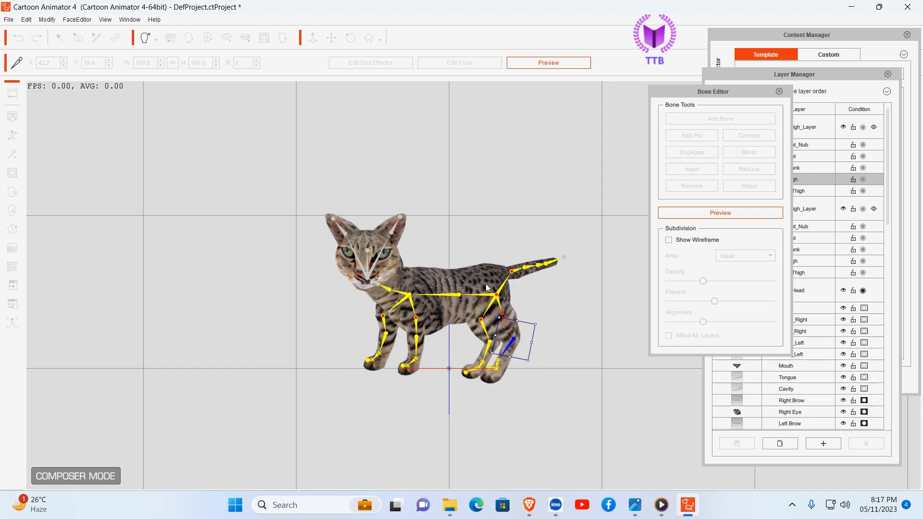
pyautogui.click(418, 321)
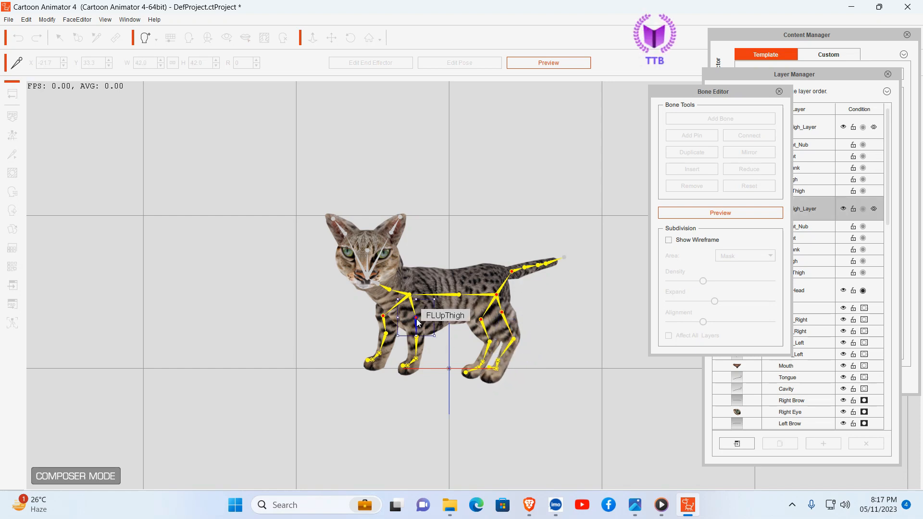
pyautogui.moveTo(436, 336)
pyautogui.mouseDown()
pyautogui.moveTo(456, 323)
pyautogui.moveTo(434, 350)
pyautogui.mouseUp()
pyautogui.click(429, 380)
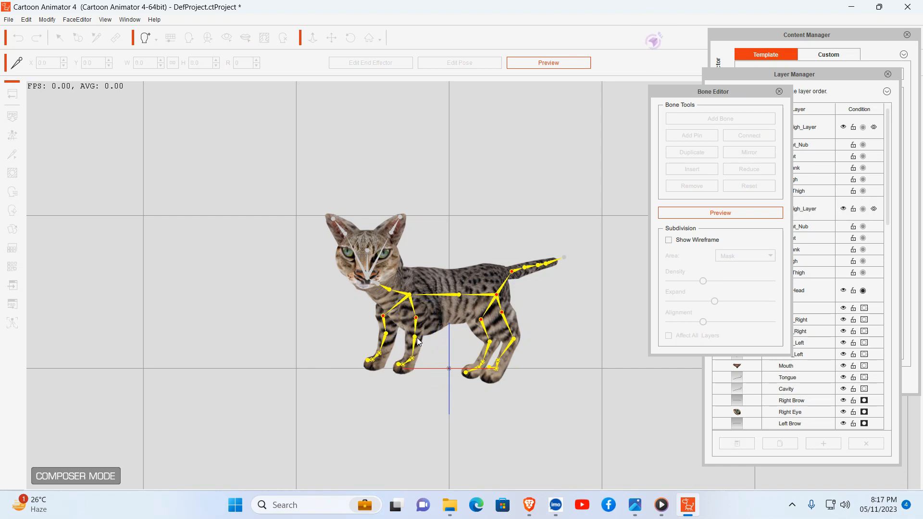
pyautogui.click(424, 338)
pyautogui.moveTo(440, 332)
pyautogui.mouseDown()
pyautogui.moveTo(459, 317)
pyautogui.moveTo(446, 308)
pyautogui.moveTo(440, 342)
pyautogui.moveTo(446, 336)
pyautogui.mouseUp()
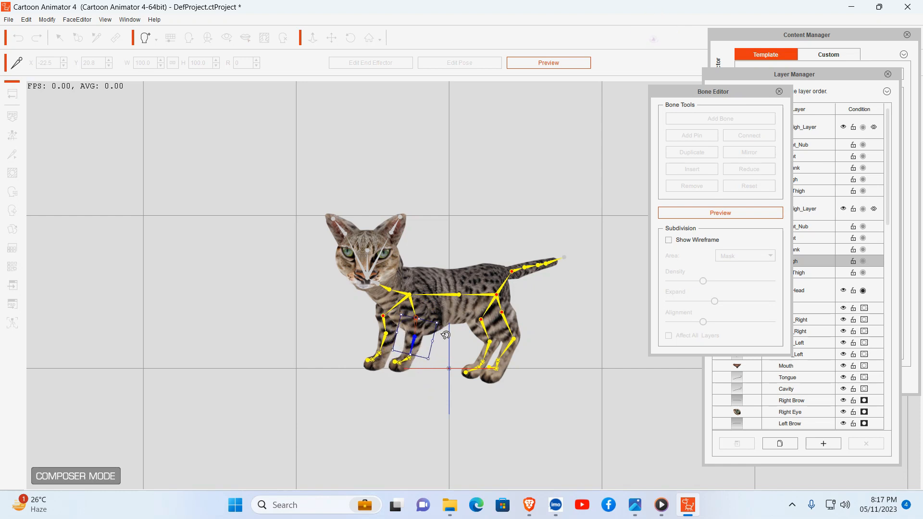
pyautogui.click(528, 393)
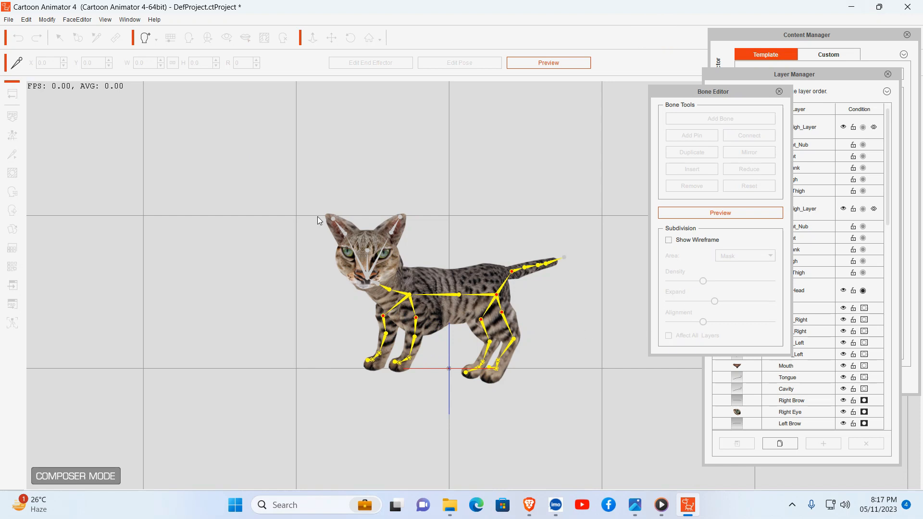
# Step: Close the Bone Editor and return from Composer mode to the stage
pyautogui.click(779, 92)
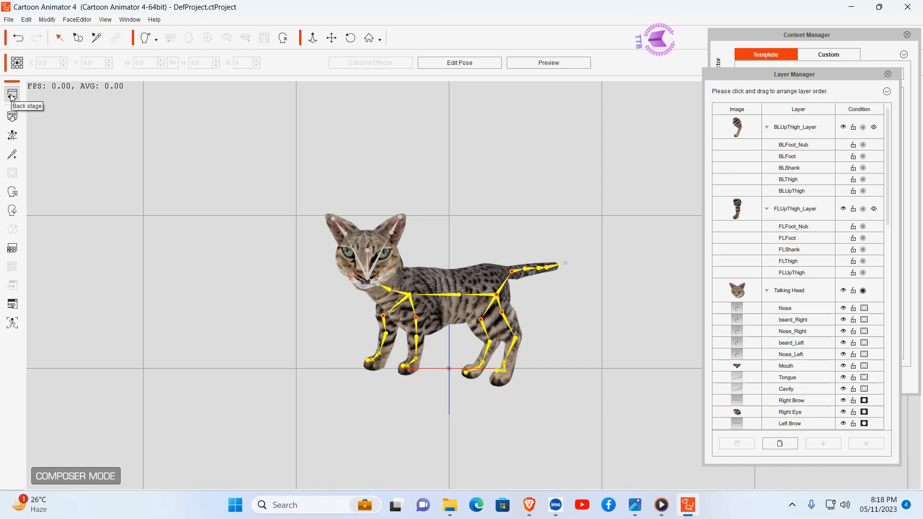
pyautogui.click(12, 96)
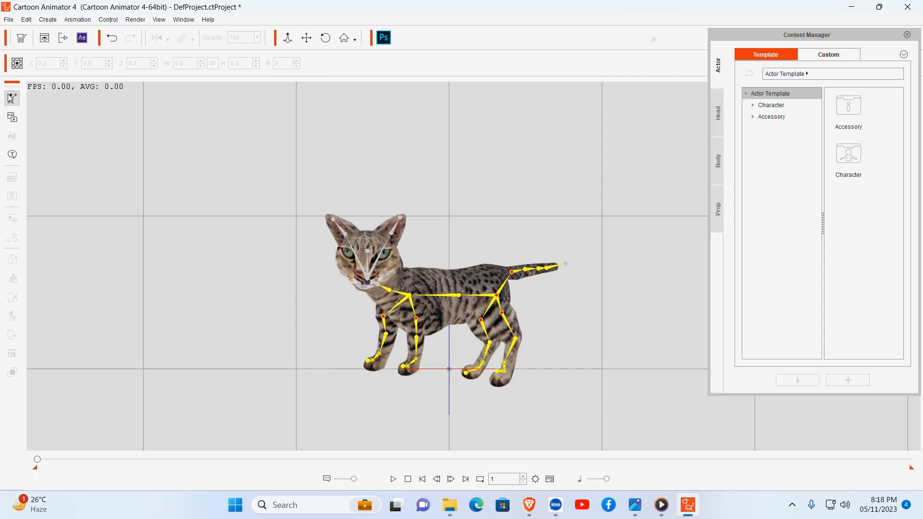
# Step: Scale the cat to about 169% and move it to about X -12.1, Y 52.5 on the stage
pyautogui.click(454, 279)
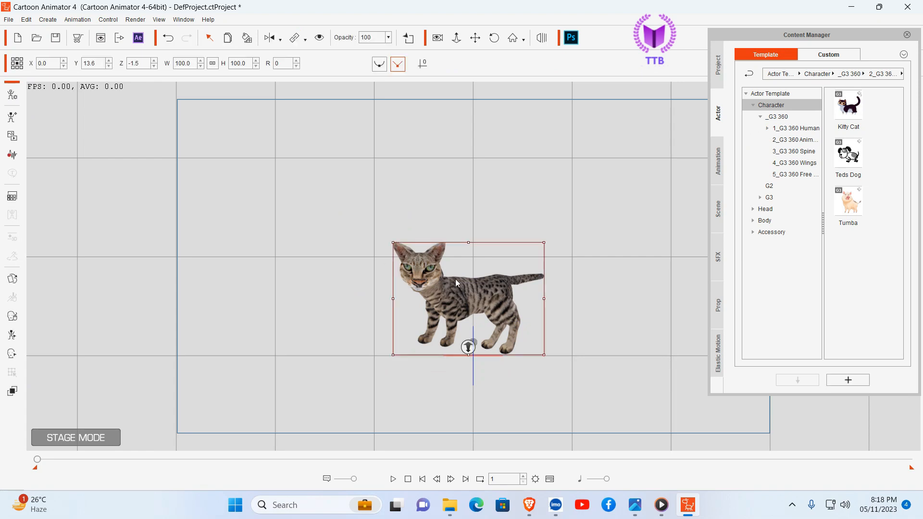
pyautogui.moveTo(392, 243); pyautogui.dragTo(336, 166)
pyautogui.moveTo(416, 242); pyautogui.dragTo(403, 207)
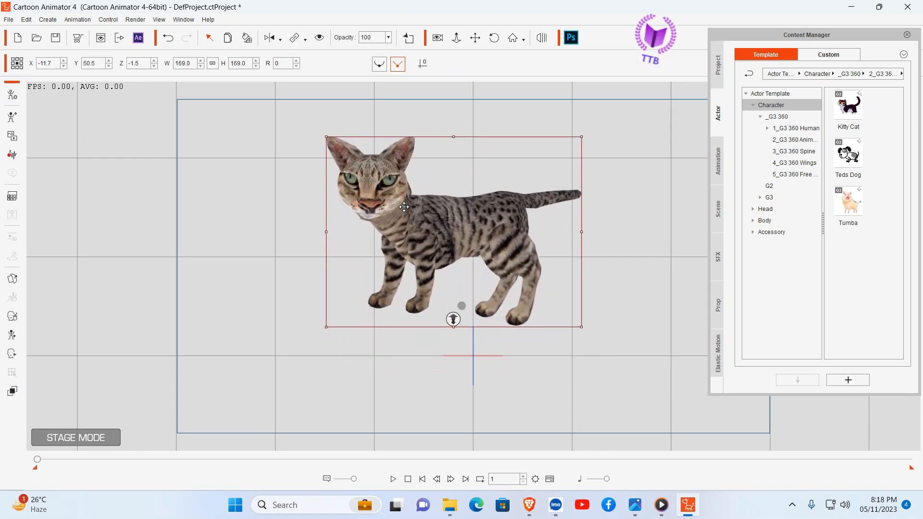
pyautogui.click(600, 247)
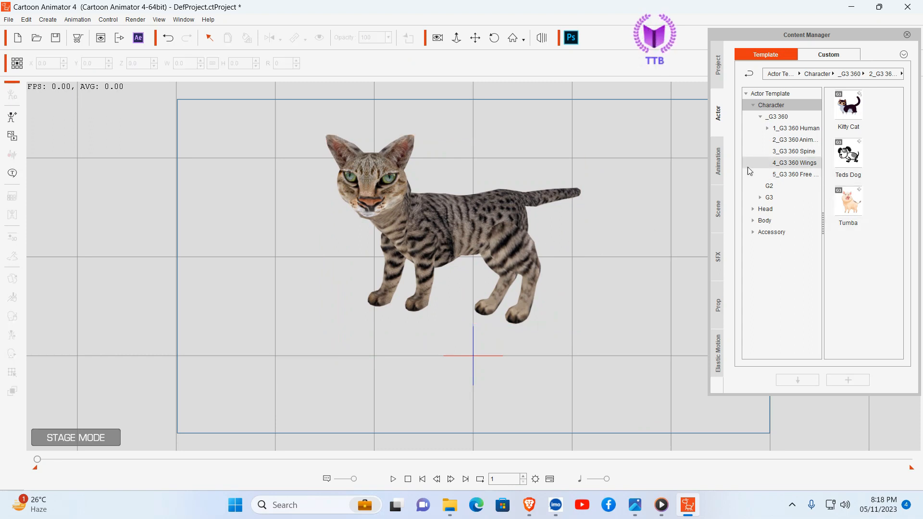
# Step: Apply the Walk(2L) motion from the G3 Animals Cat Move templates to the cat
pyautogui.click(719, 162)
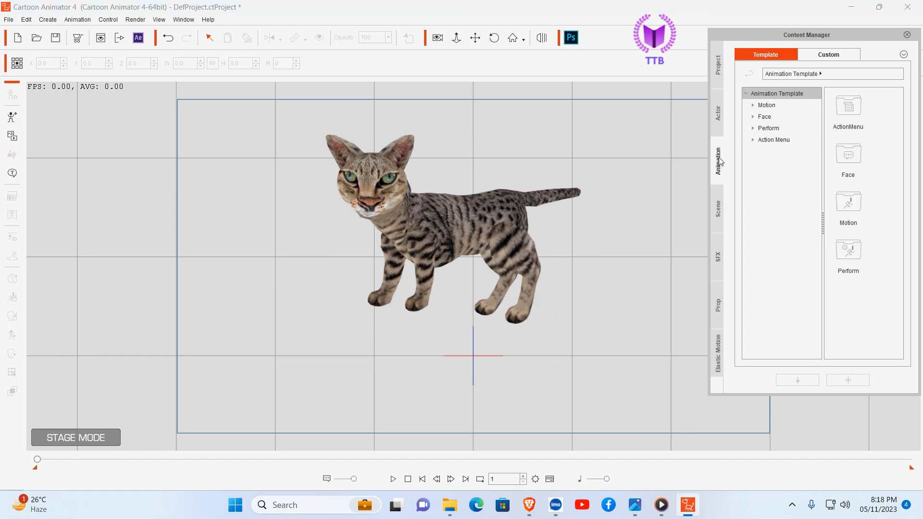
pyautogui.click(754, 105)
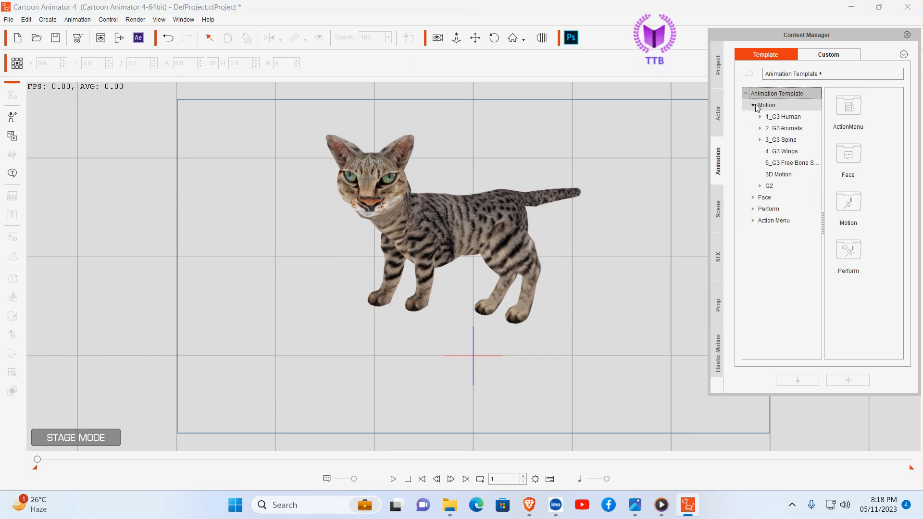
pyautogui.click(784, 130)
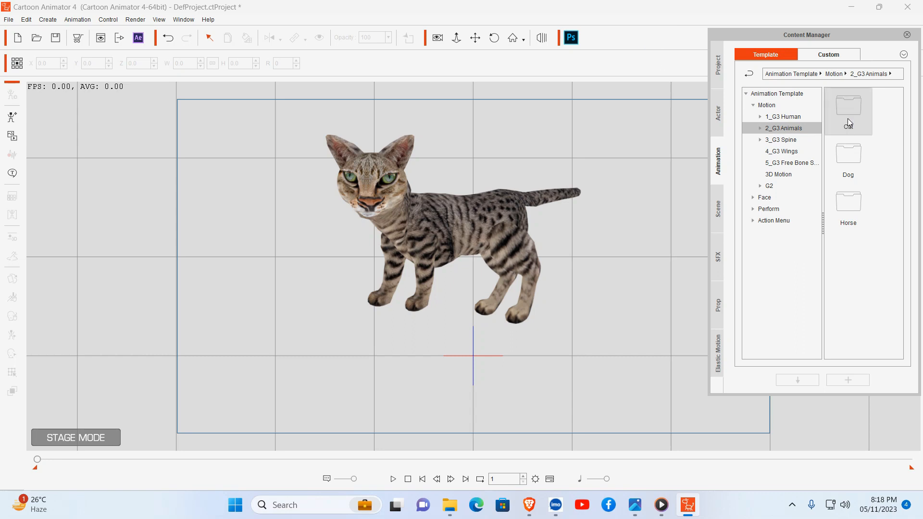
pyautogui.doubleClick(848, 114)
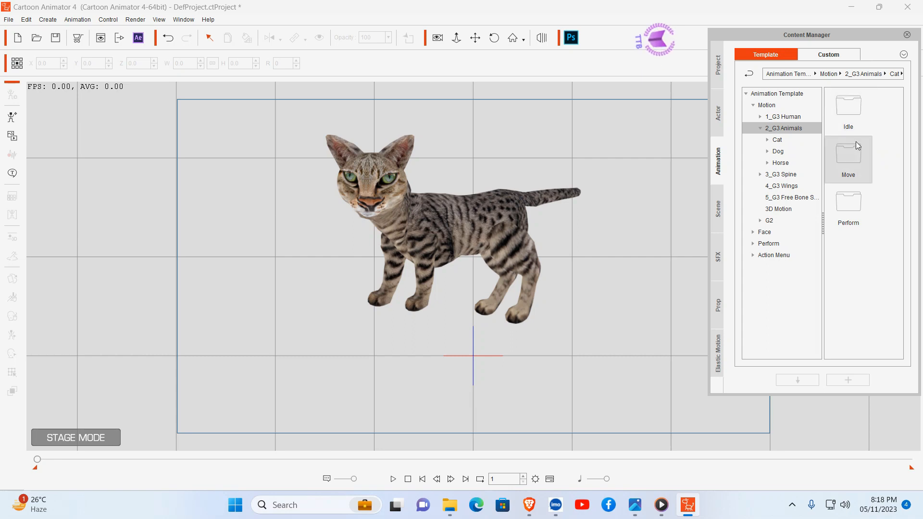
pyautogui.doubleClick(854, 173)
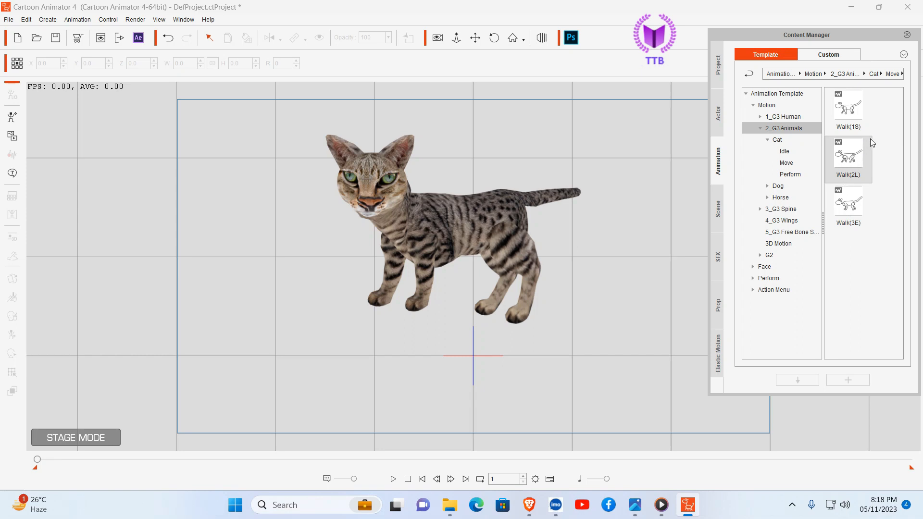
pyautogui.click(845, 160)
pyautogui.moveTo(854, 154); pyautogui.dragTo(373, 175)
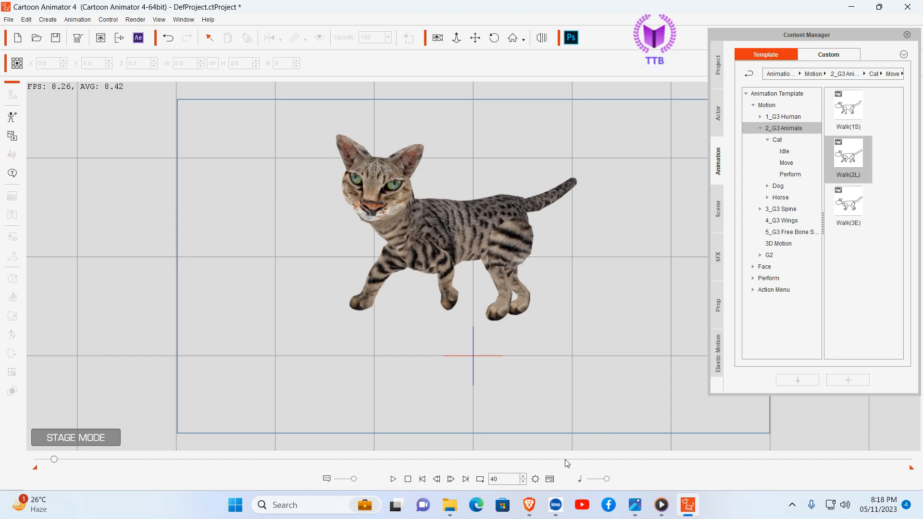
# Step: Show the timeline and open the 2D Motion Key Editor for the cat at frame 1
pyautogui.click(550, 479)
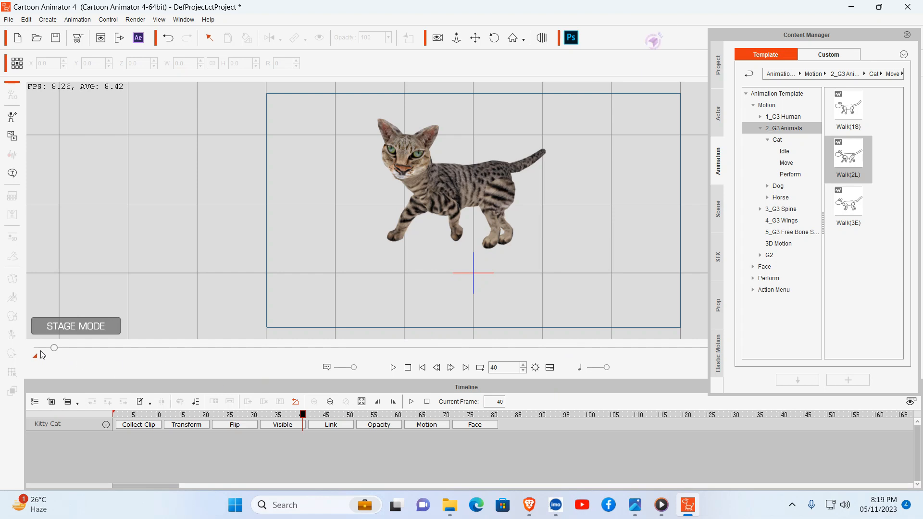
pyautogui.moveTo(53, 348); pyautogui.dragTo(29, 352)
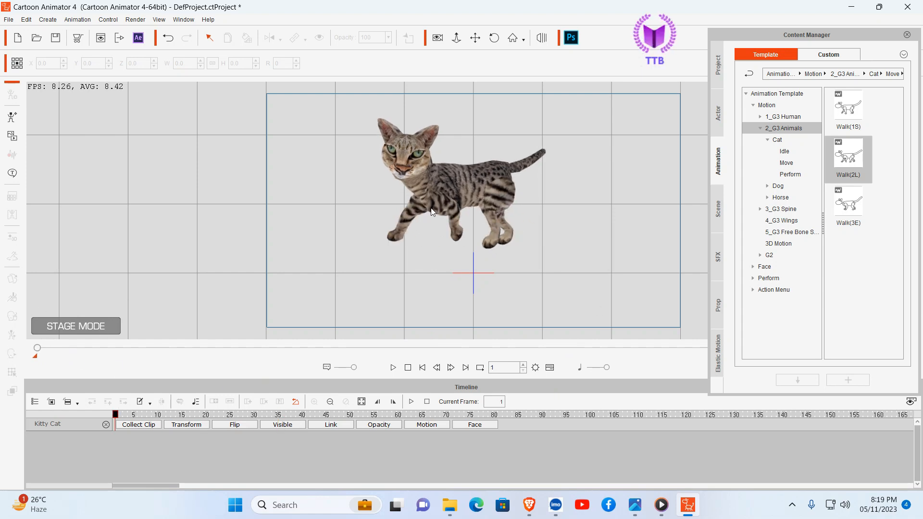
pyautogui.click(452, 188)
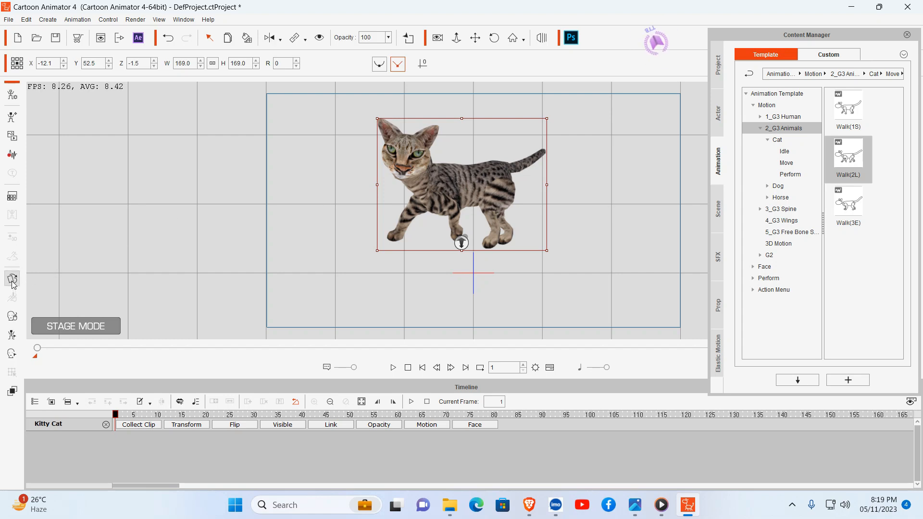
pyautogui.click(12, 335)
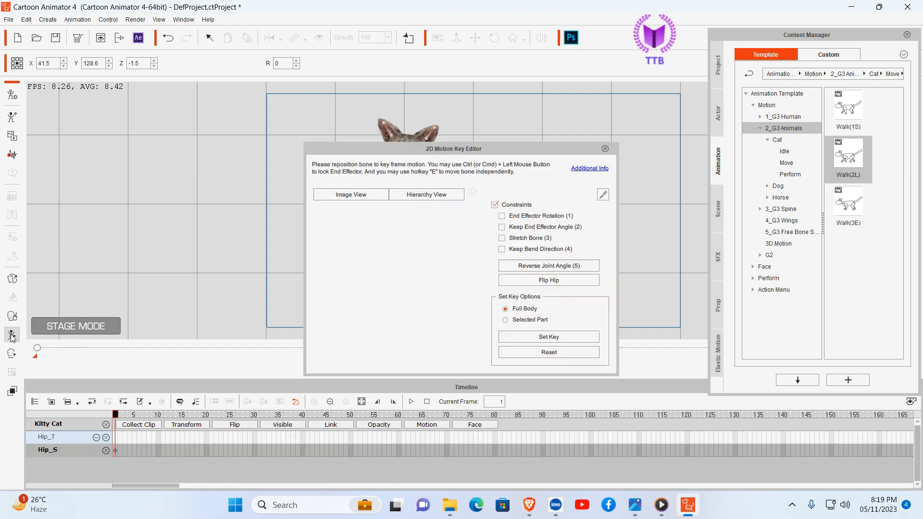
pyautogui.moveTo(536, 146); pyautogui.dragTo(778, 106)
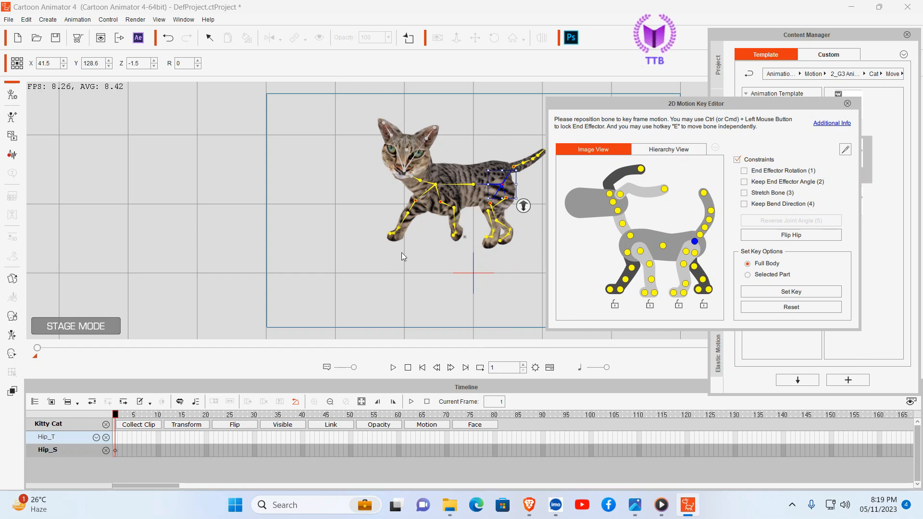
# Step: Adjust the leg pose at frame 1 by rotating FLUpThigh to about 42°, BLUpThigh to about 356° and BRUpThigh to about 46°
pyautogui.click(640, 252)
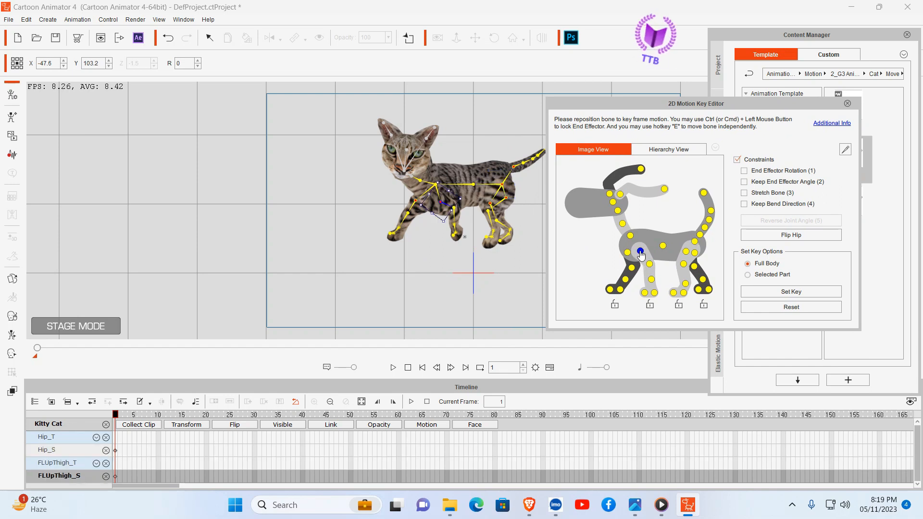
pyautogui.moveTo(465, 199); pyautogui.dragTo(456, 213)
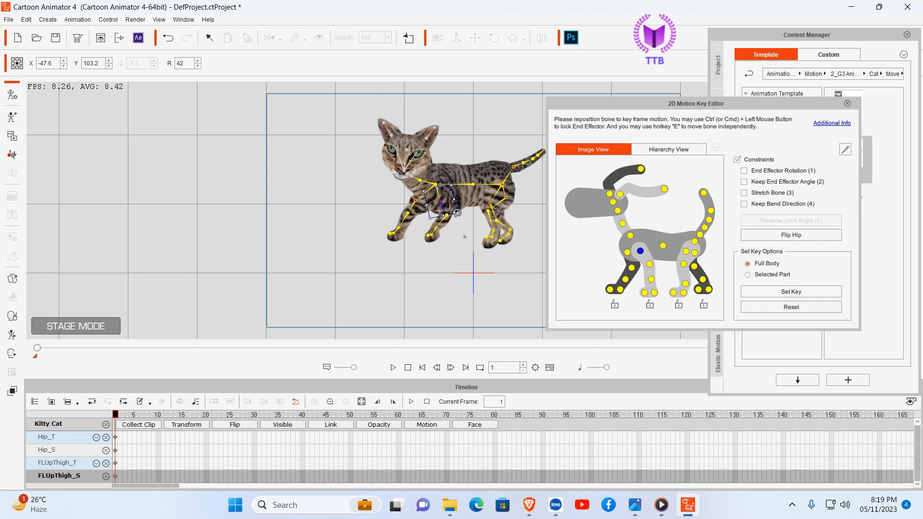
pyautogui.click(686, 252)
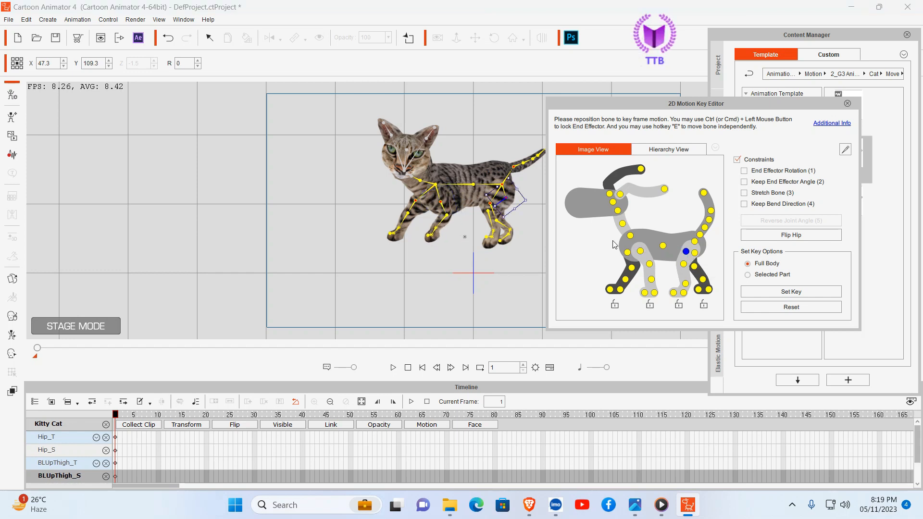
pyautogui.moveTo(533, 201); pyautogui.dragTo(532, 198)
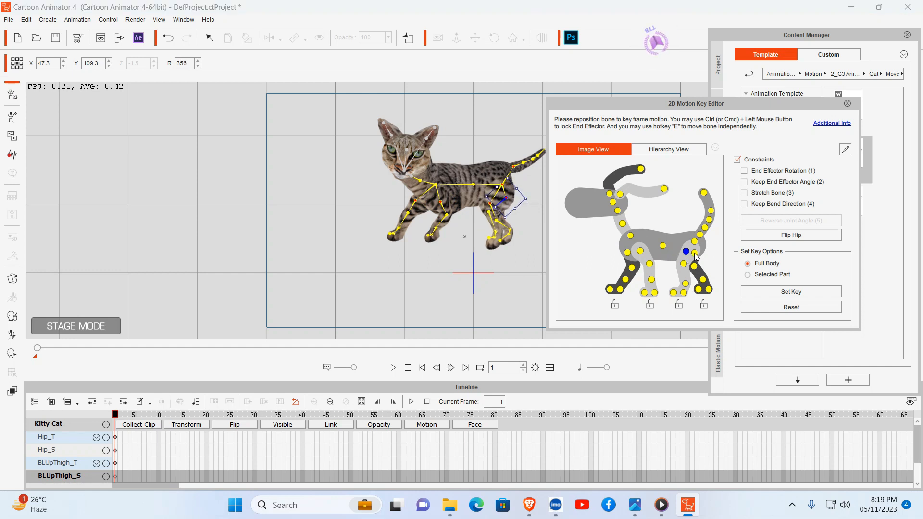
pyautogui.click(694, 253)
pyautogui.moveTo(510, 198); pyautogui.dragTo(503, 212)
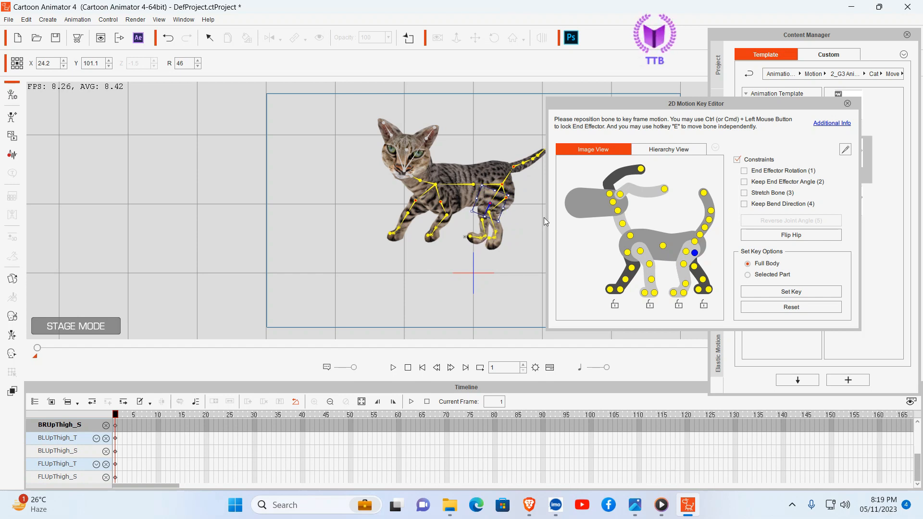
pyautogui.click(848, 103)
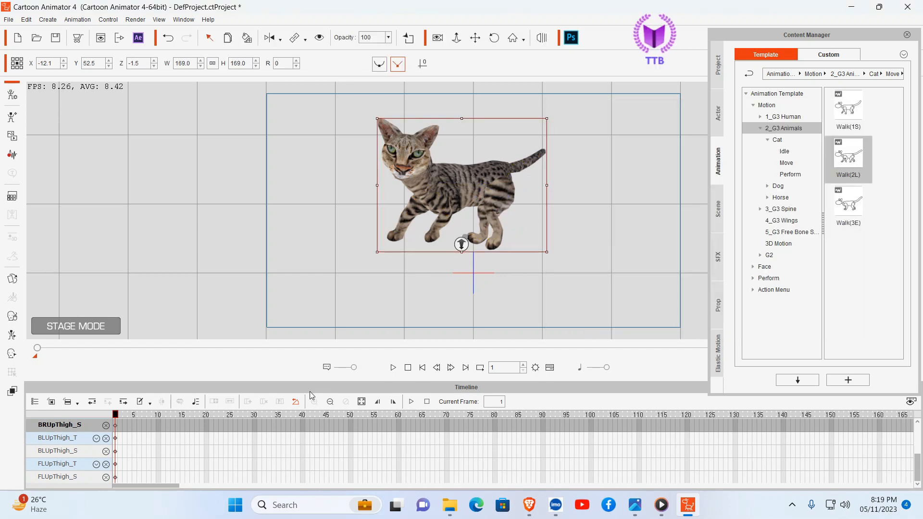
# Step: Show the cat's Motion track in the timeline and play the walk animation, returning to frame 1
pyautogui.scroll(4, 385, 442)
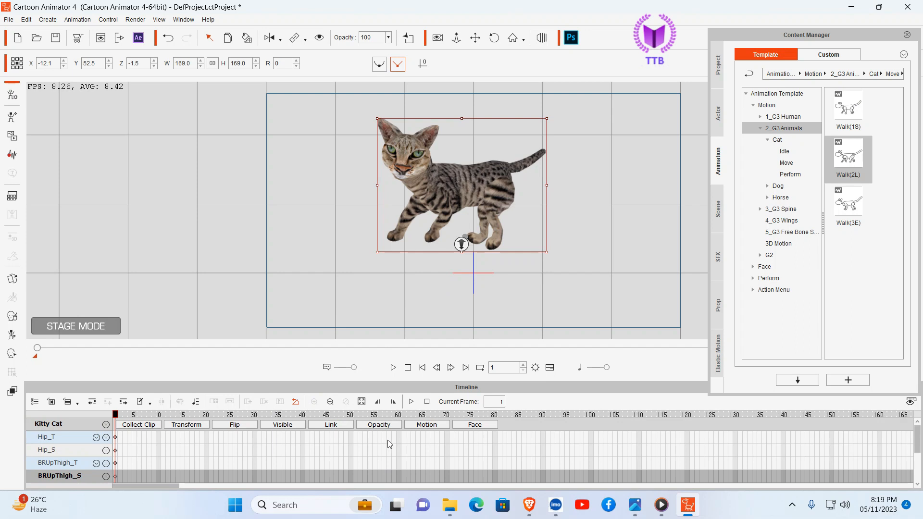
pyautogui.click(430, 425)
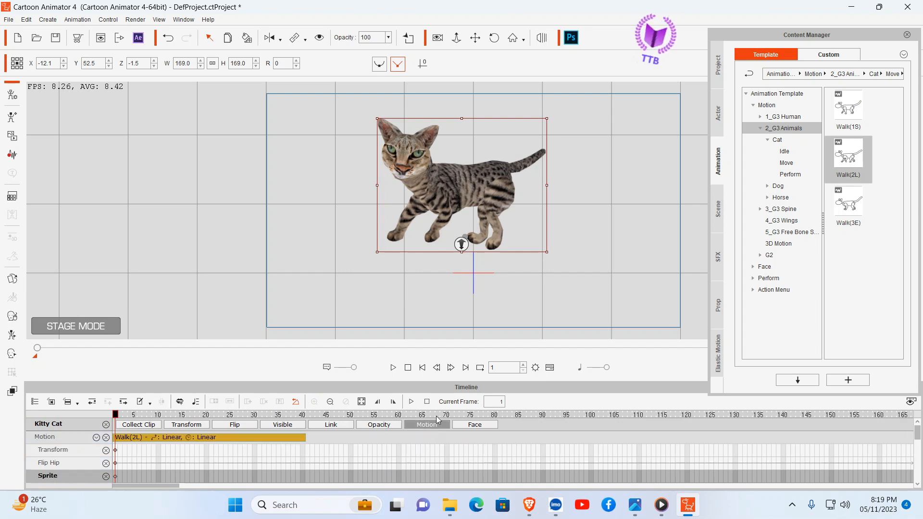
pyautogui.click(393, 368)
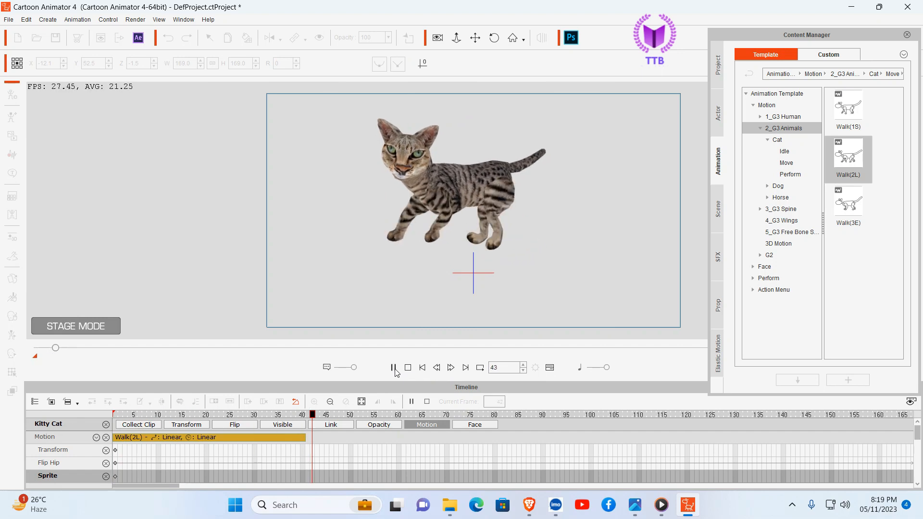
pyautogui.click(393, 367)
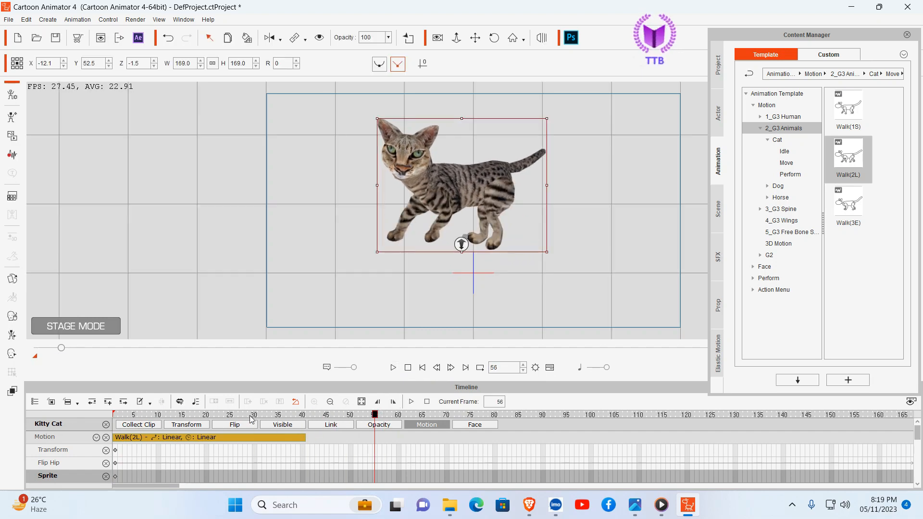
pyautogui.moveTo(250, 416); pyautogui.dragTo(114, 415)
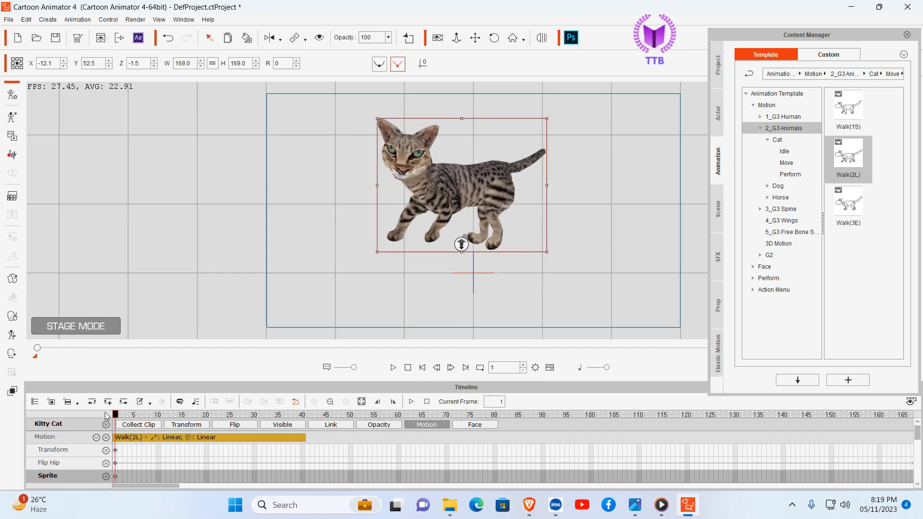
pyautogui.rightClick(406, 176)
pyautogui.moveTo(450, 184)
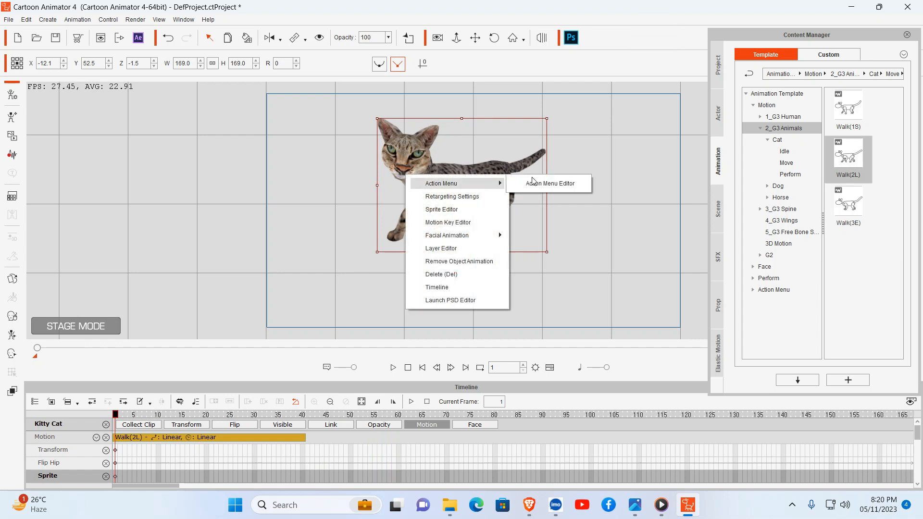
pyautogui.click(595, 234)
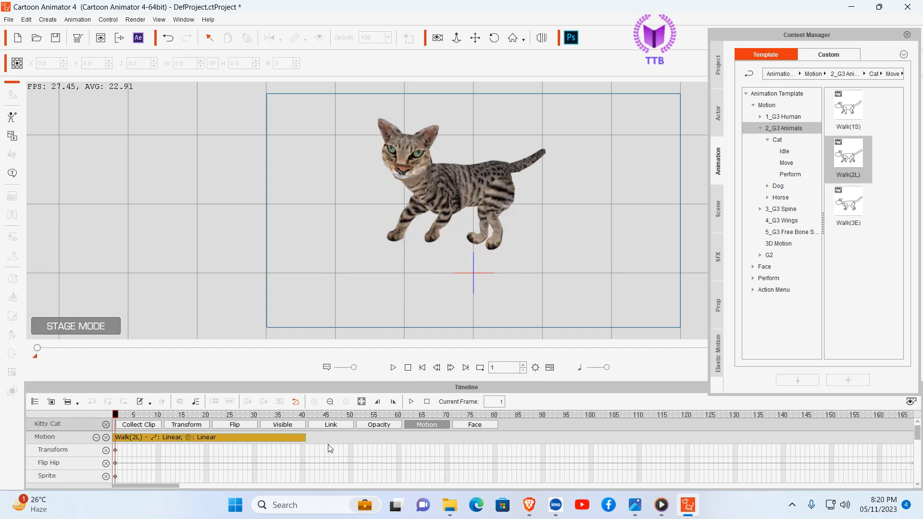
# Step: Collect the frame range of the cat's walk motion as a clip and add it to the Action Menu as "Walk (2l)"
pyautogui.click(142, 426)
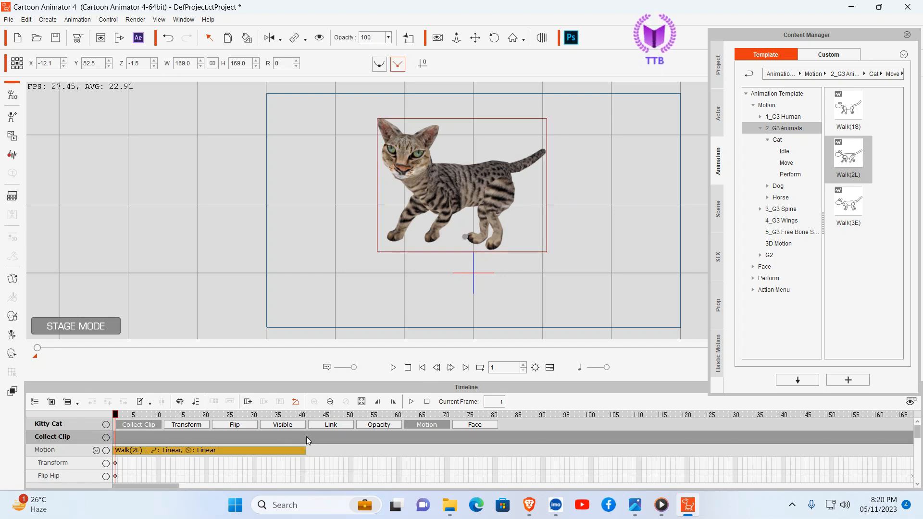
pyautogui.moveTo(305, 436); pyautogui.dragTo(110, 429)
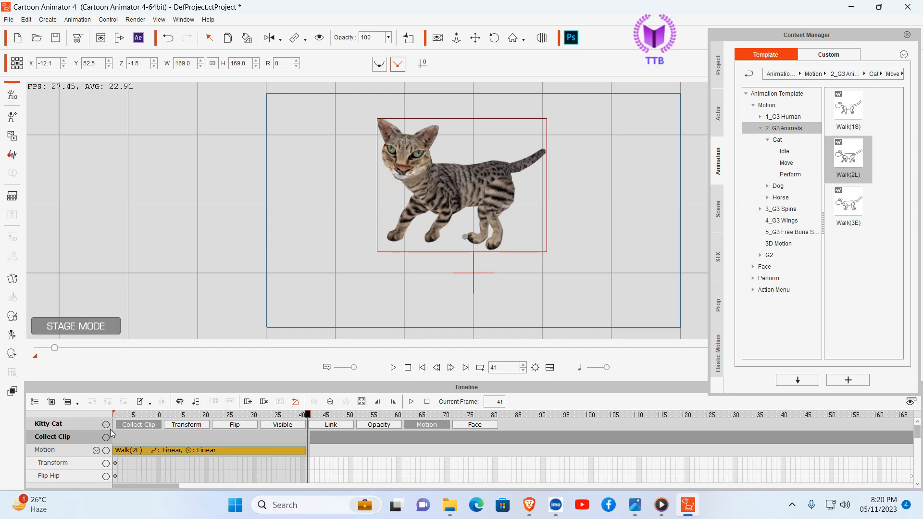
pyautogui.rightClick(135, 436)
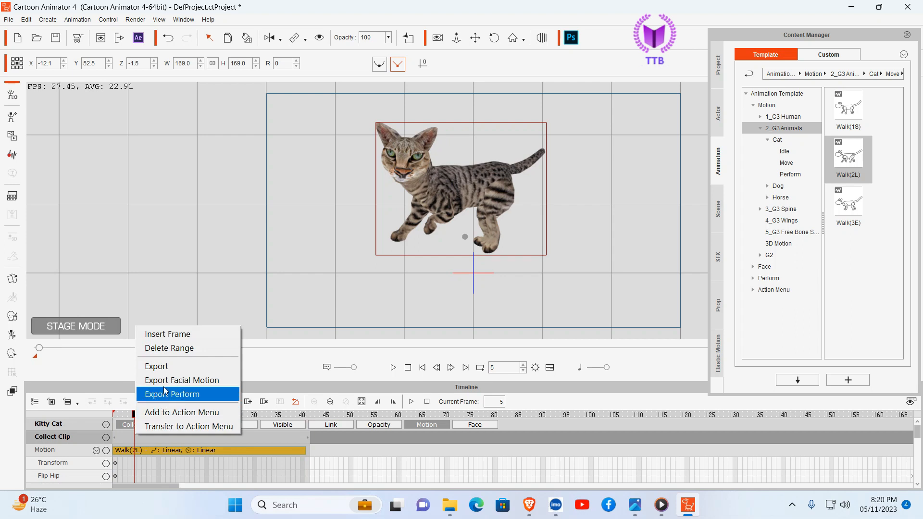
pyautogui.click(177, 412)
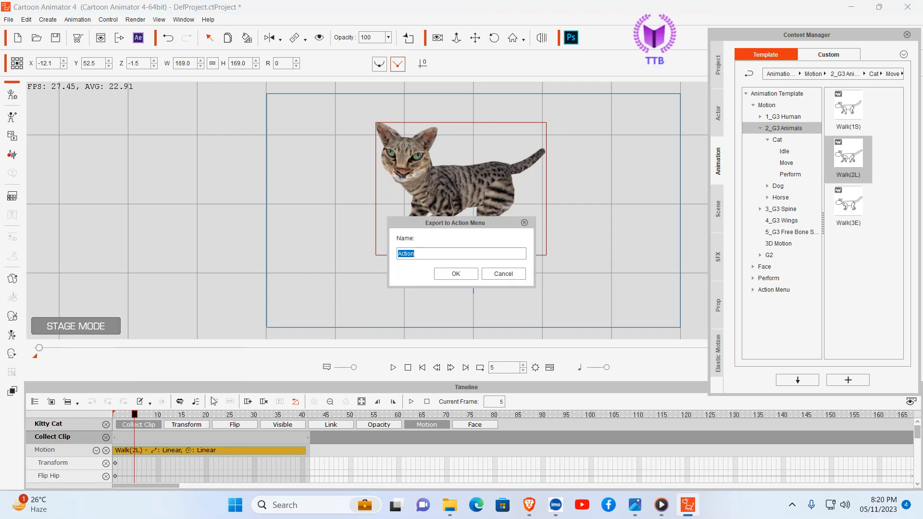
pyautogui.press('BackSpace')
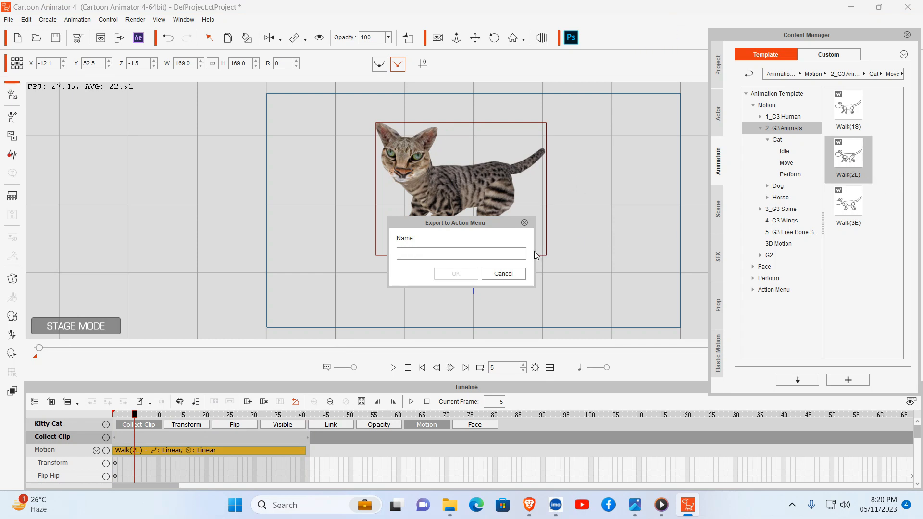
pyautogui.write('Wa')
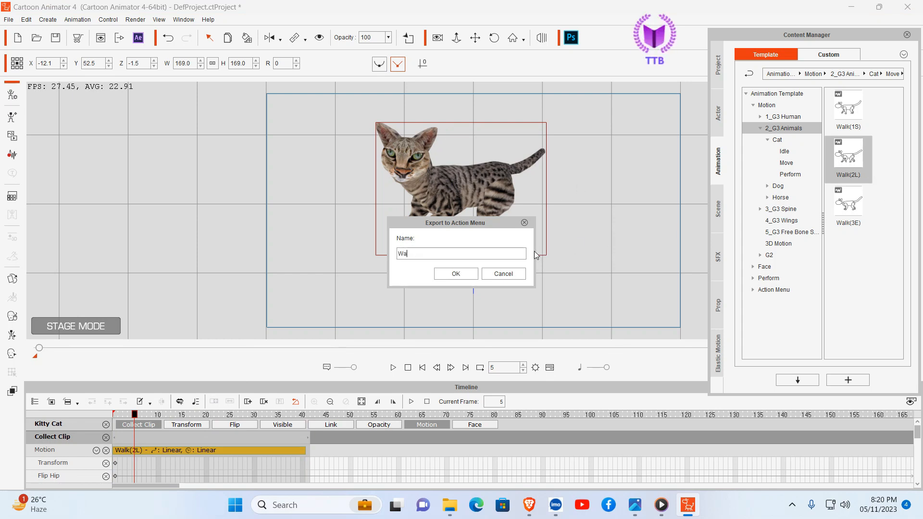
pyautogui.write('lk (2l')
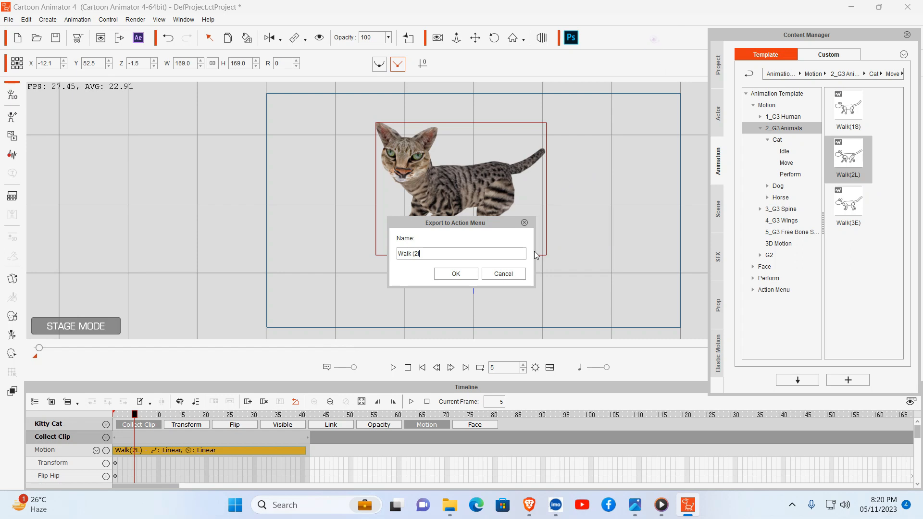
pyautogui.click(447, 273)
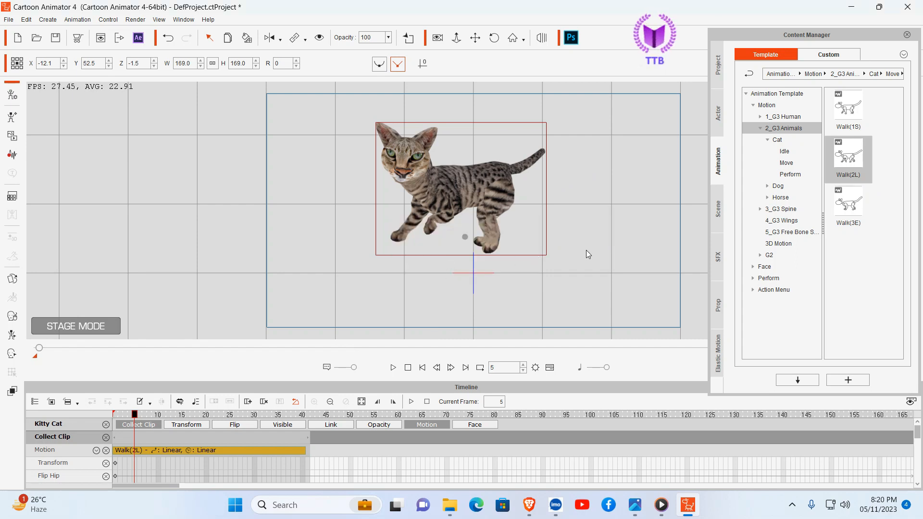
# Step: Apply the Walk (2l) action from the cat's Action Menu at frame 48
pyautogui.click(452, 191)
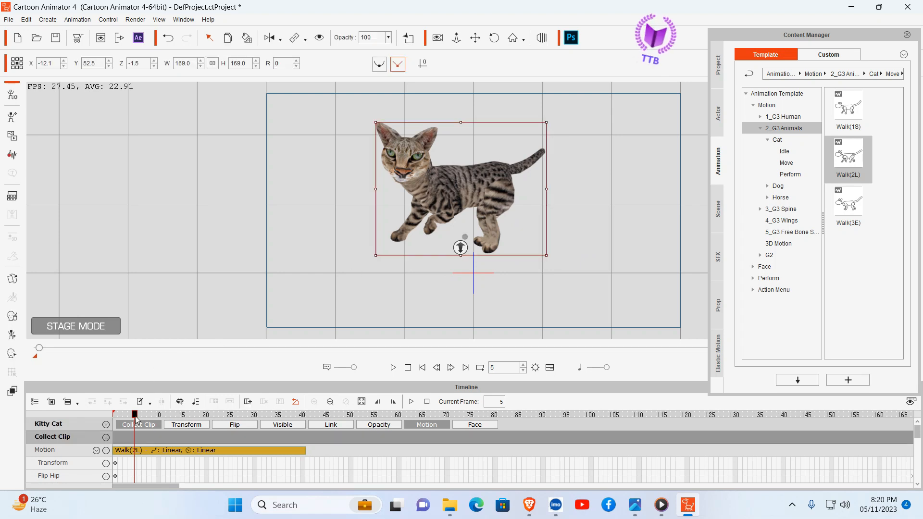
pyautogui.moveTo(135, 419); pyautogui.dragTo(344, 410)
pyautogui.rightClick(466, 193)
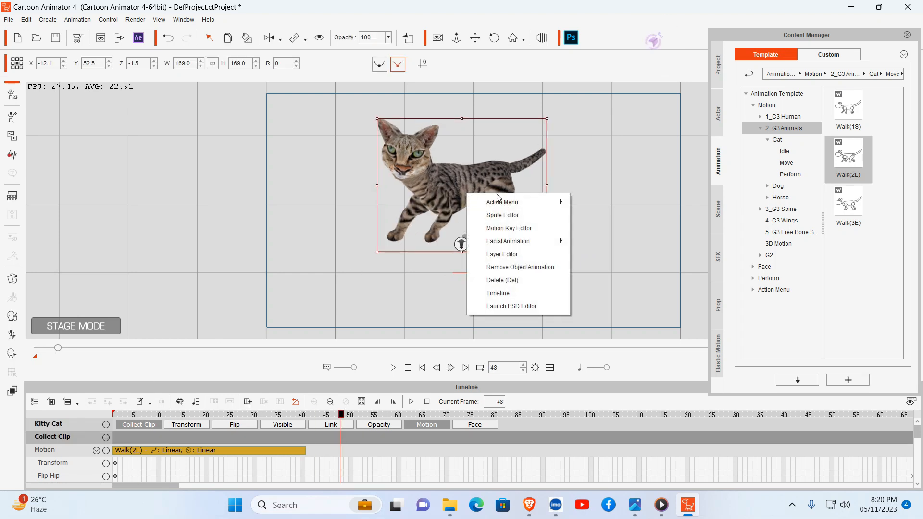
pyautogui.moveTo(560, 199)
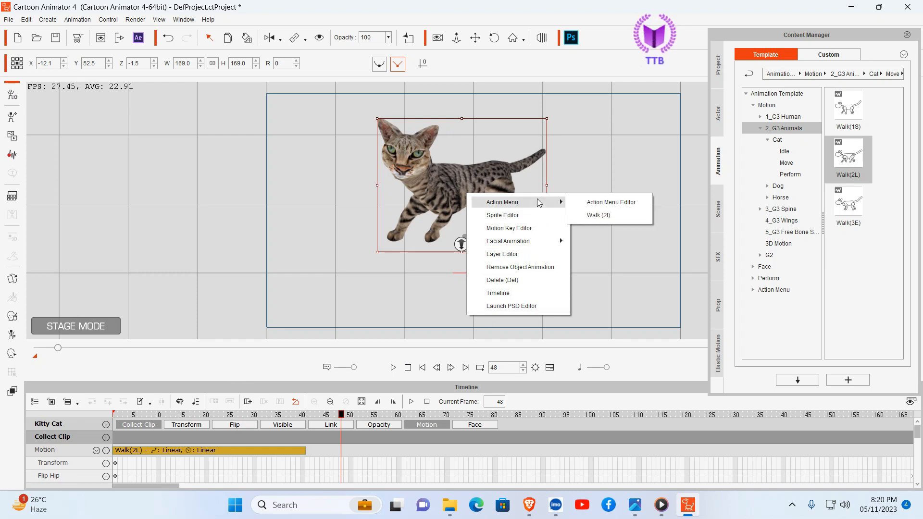
pyautogui.click(602, 214)
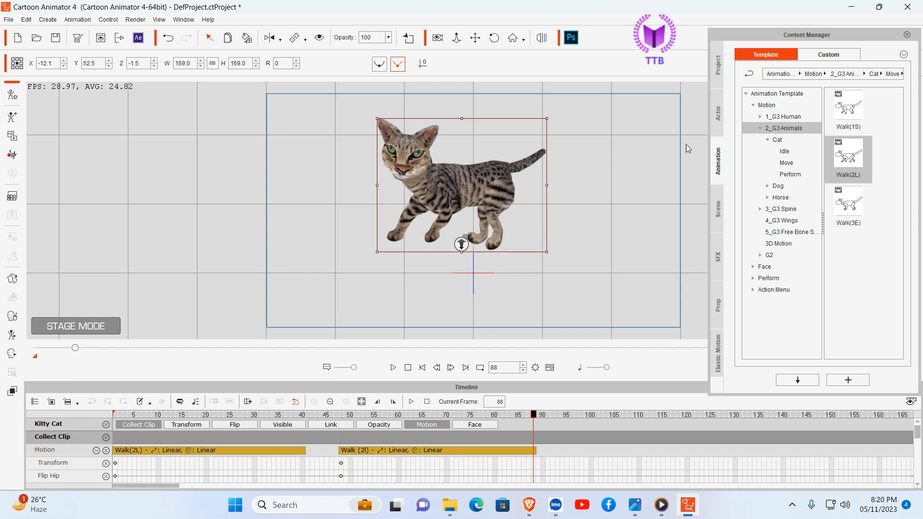
# Step: Add the custom Cat character to the stage and delete the original large cat
pyautogui.click(719, 117)
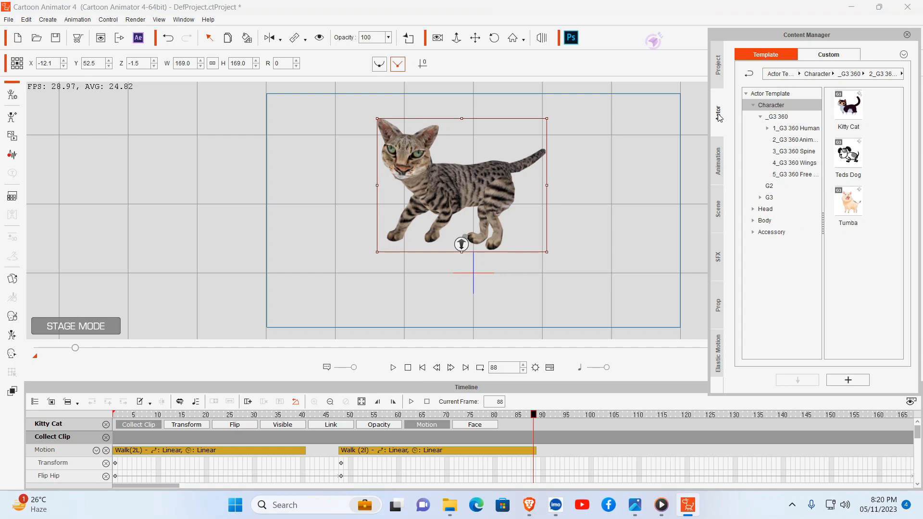
pyautogui.click(828, 58)
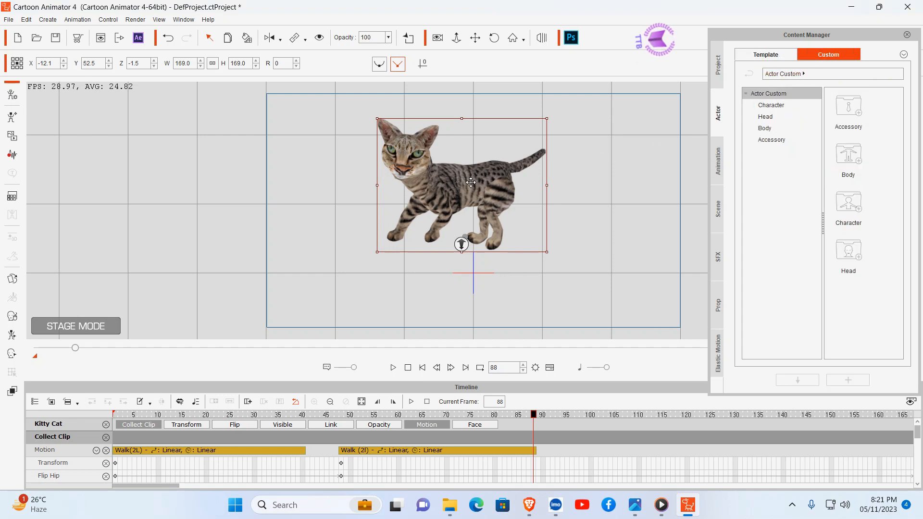
pyautogui.click(775, 104)
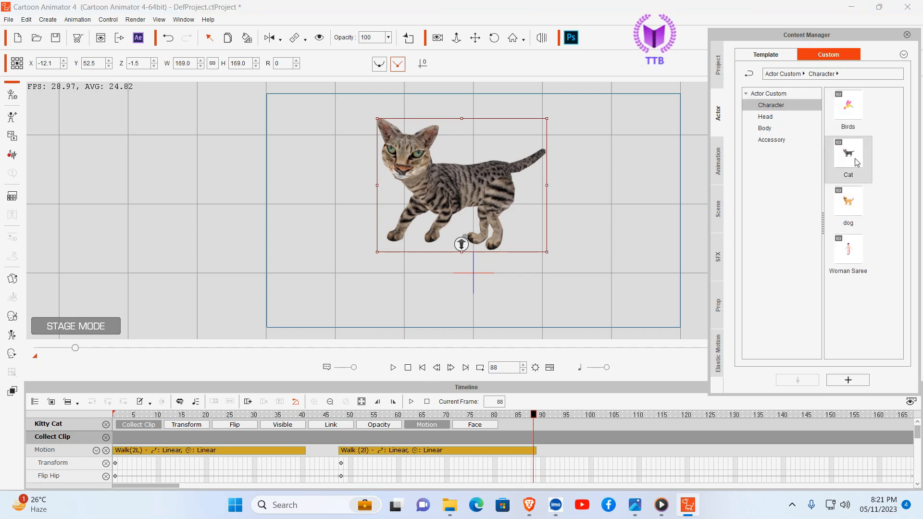
pyautogui.moveTo(849, 153); pyautogui.dragTo(313, 217)
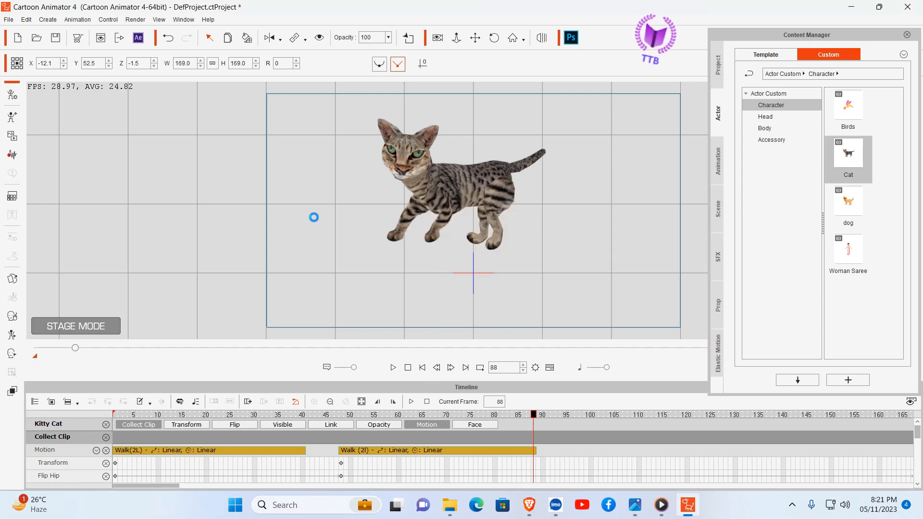
pyautogui.click(447, 173)
pyautogui.press('Delete')
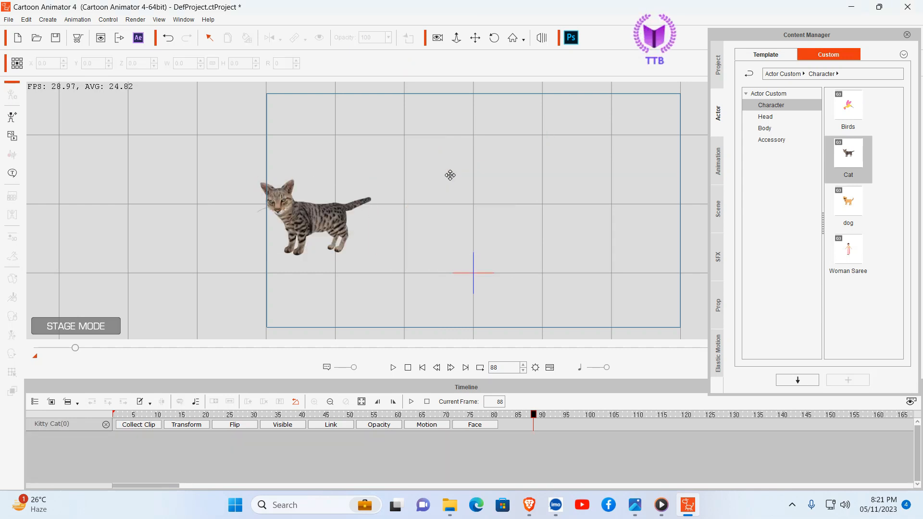
# Step: Move the new cat to the middle of the stage and apply its Pose_Stand action, repositioning it there at frame 93
pyautogui.moveTo(323, 224); pyautogui.dragTo(462, 199)
pyautogui.rightClick(463, 199)
pyautogui.moveTo(501, 211)
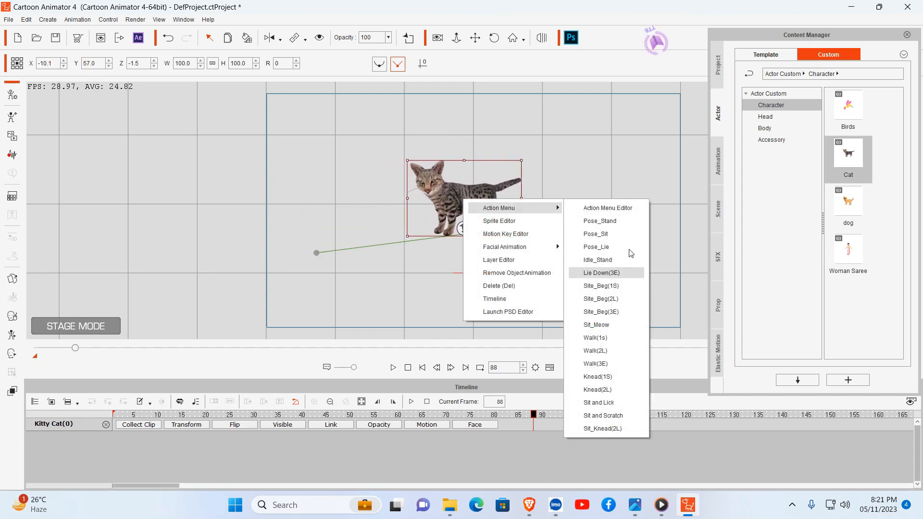
pyautogui.click(611, 223)
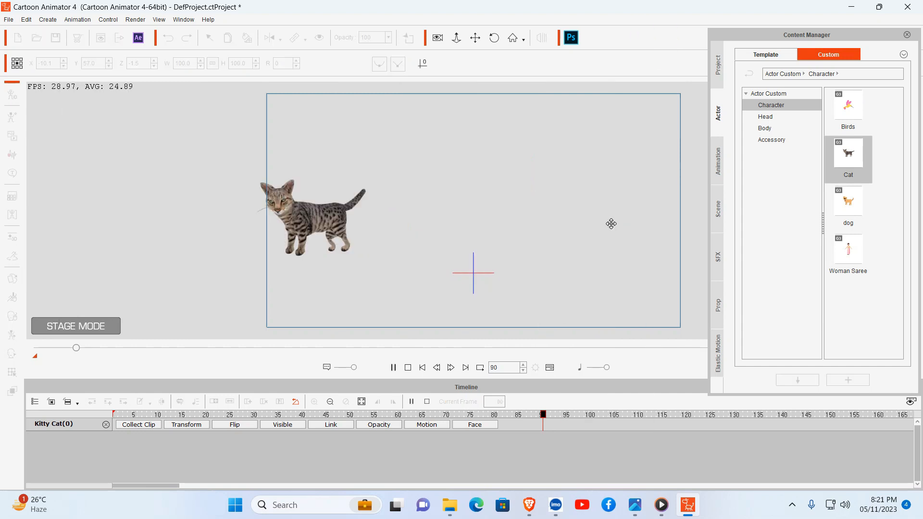
pyautogui.moveTo(323, 225); pyautogui.dragTo(487, 202)
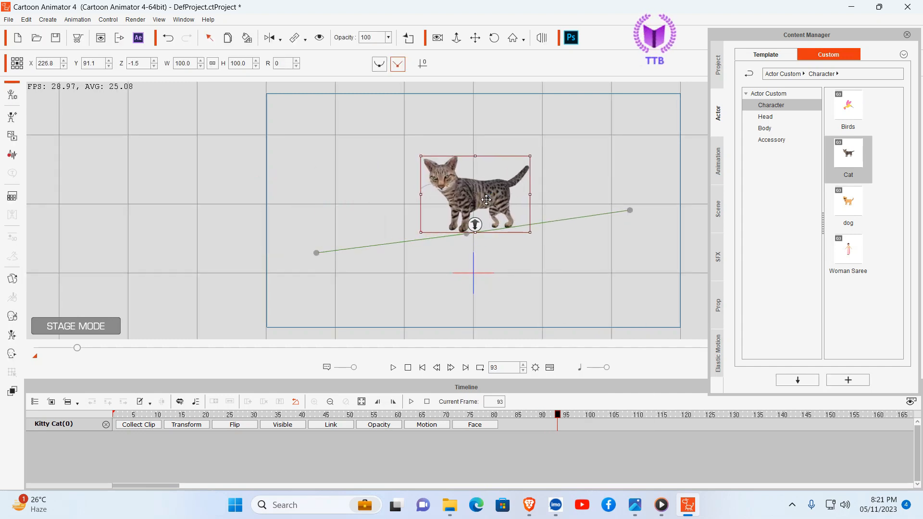
# Step: Apply the Pose_Sit action to the cat at frame 93, followed by Pose_Lie at frame 100
pyautogui.rightClick(487, 202)
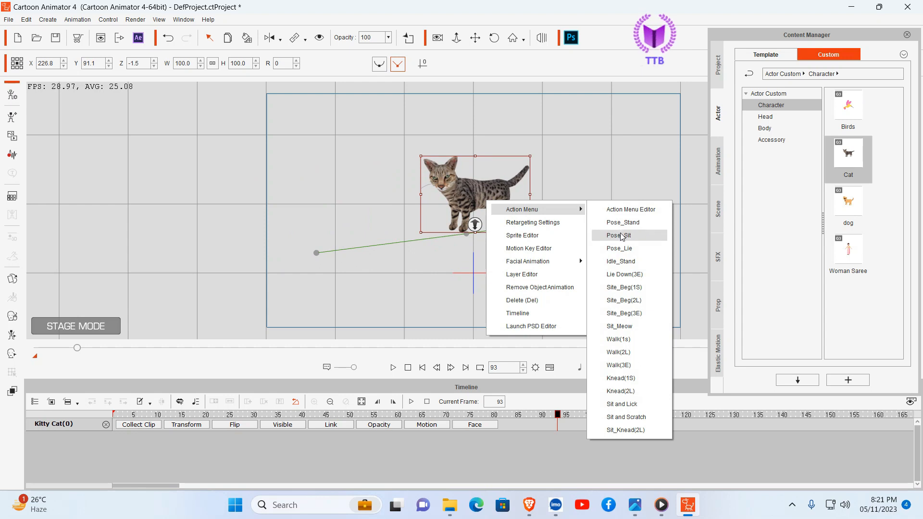
pyautogui.click(620, 233)
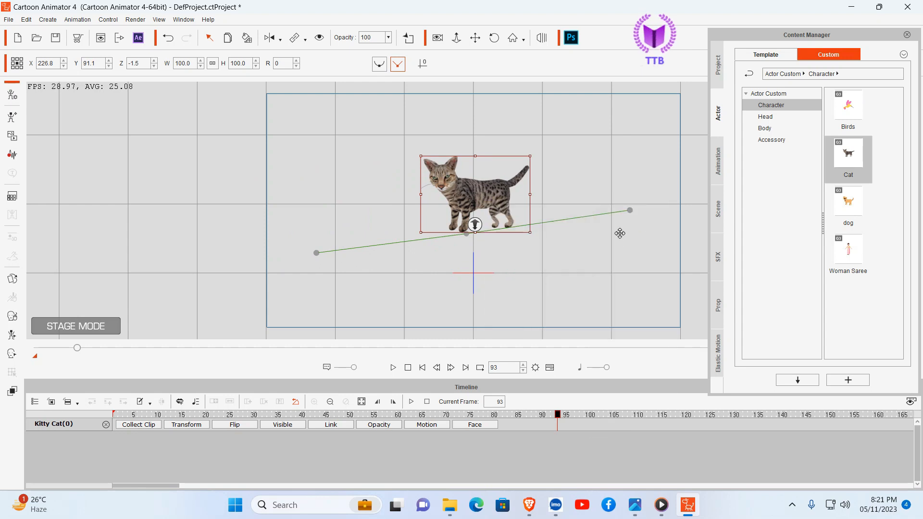
pyautogui.rightClick(502, 206)
pyautogui.moveTo(527, 216)
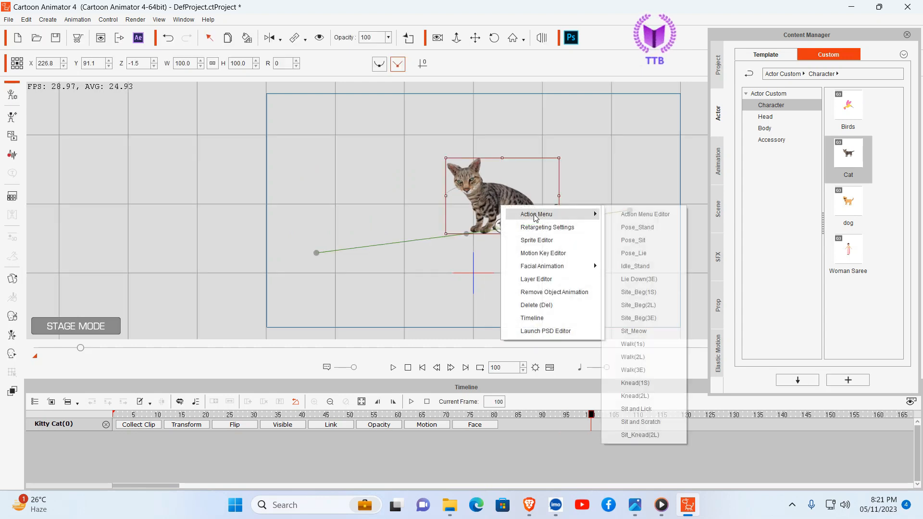
pyautogui.click(644, 260)
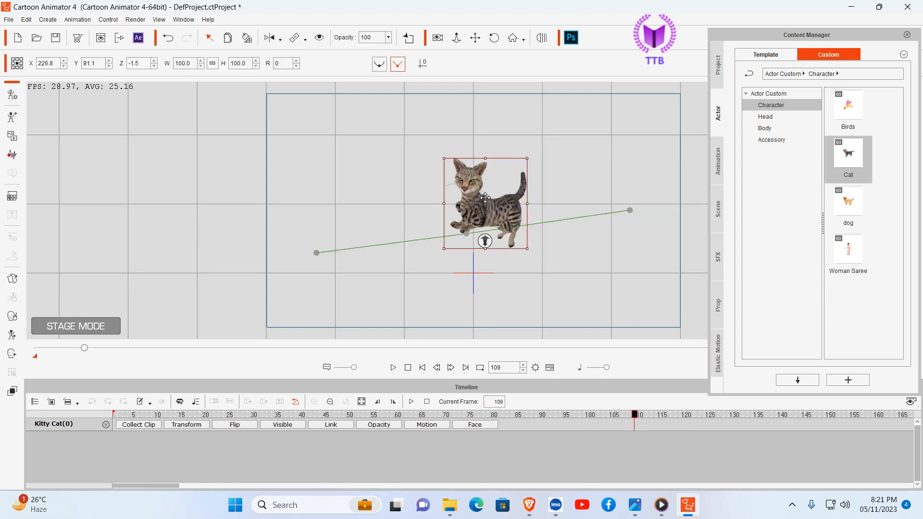
# Step: Apply the Walk(1s) action to the cat at frame 109
pyautogui.rightClick(482, 198)
pyautogui.moveTo(538, 206)
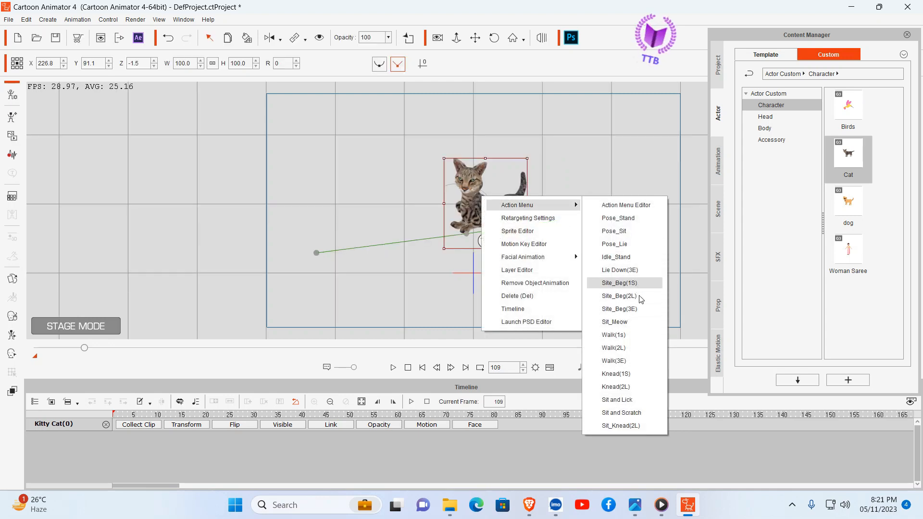
pyautogui.click(620, 337)
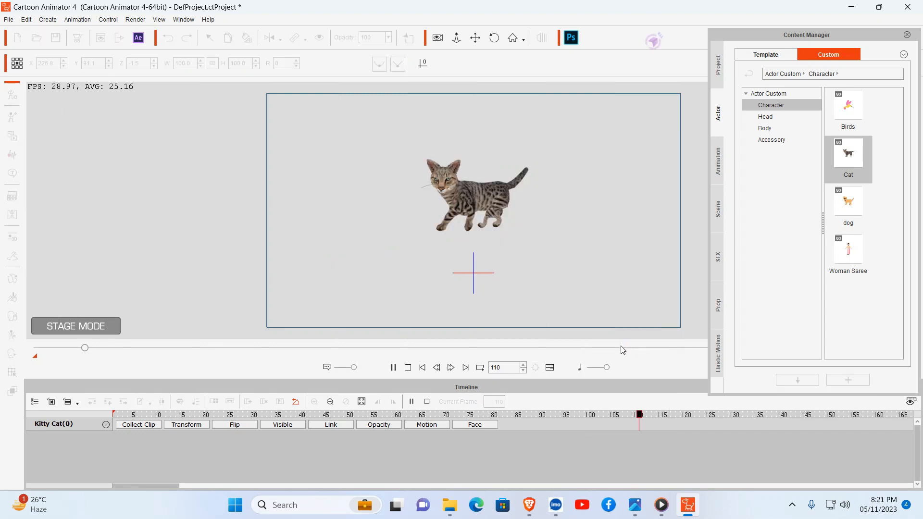
pyautogui.press('space')
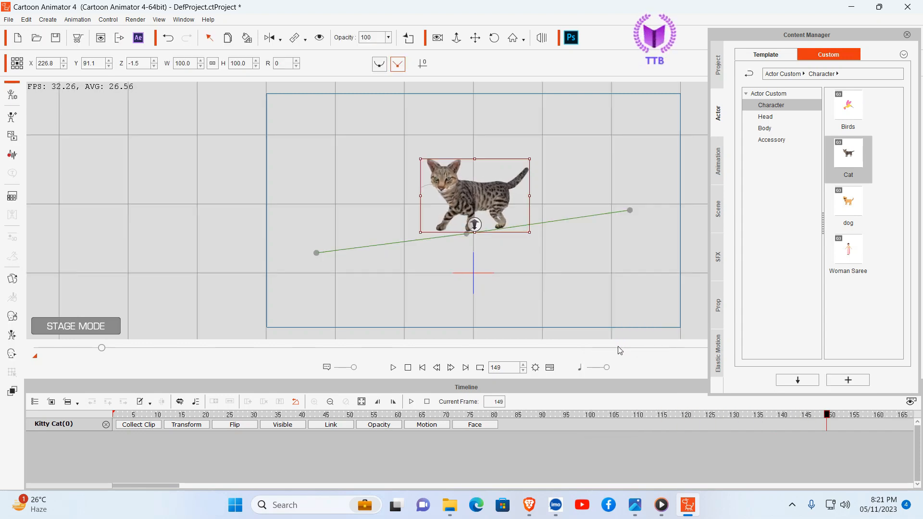
# Step: Apply the Sit and Scratch action to the cat at frame 149
pyautogui.rightClick(488, 187)
pyautogui.moveTo(521, 197)
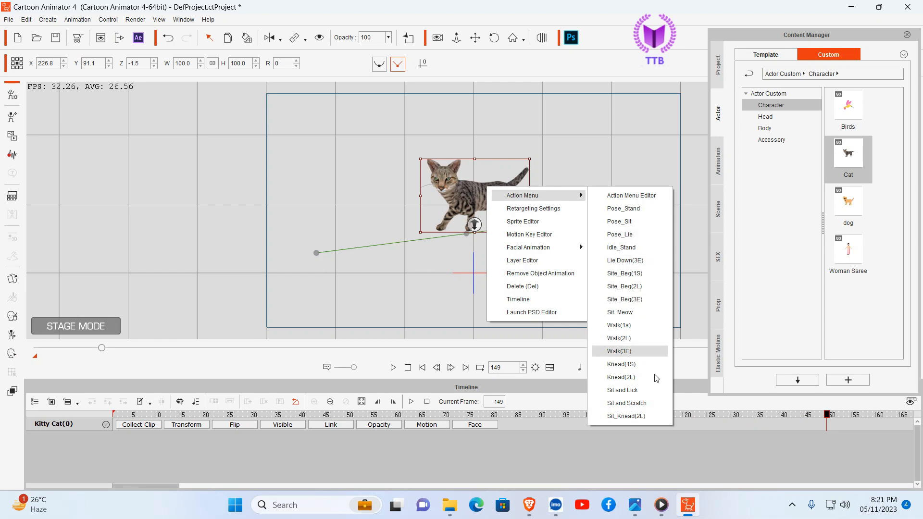
pyautogui.click(623, 406)
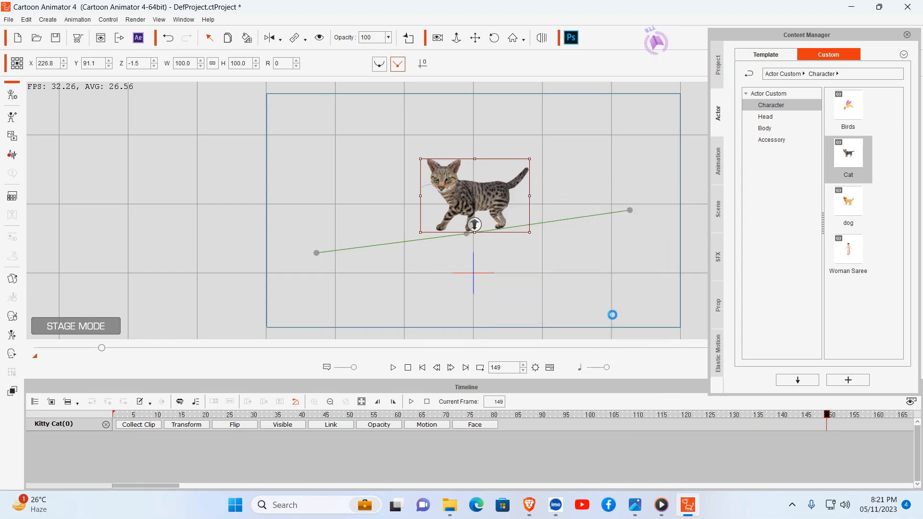
pyautogui.press('space')
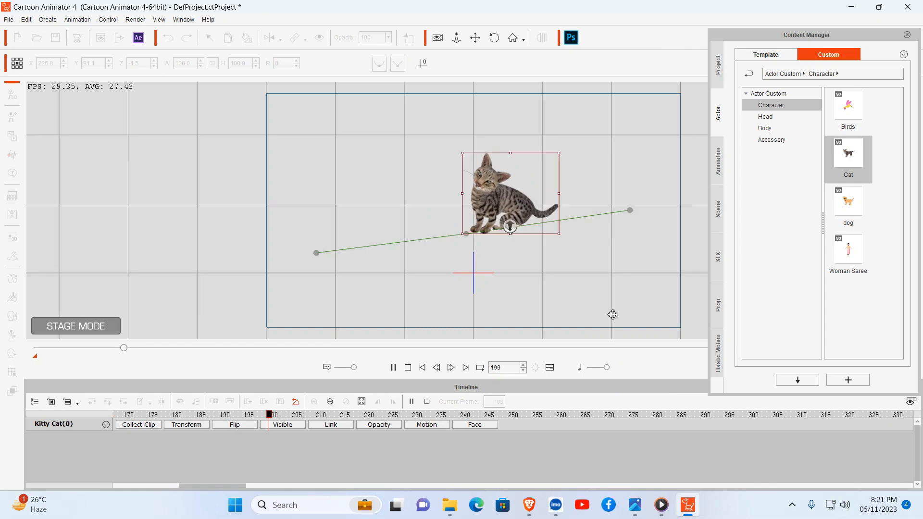